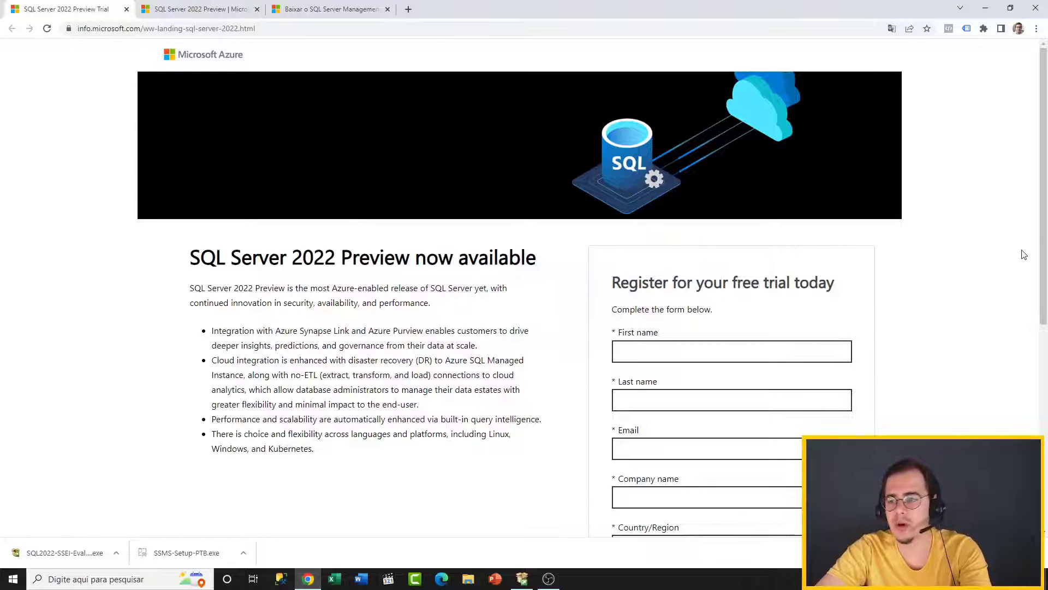
# - Review the SQL Server 2022 Preview registration form and mark the 64-bit edition EXE download on the Evaluation Center page
pyautogui.moveTo(1043, 219); pyautogui.dragTo(1046, 382)
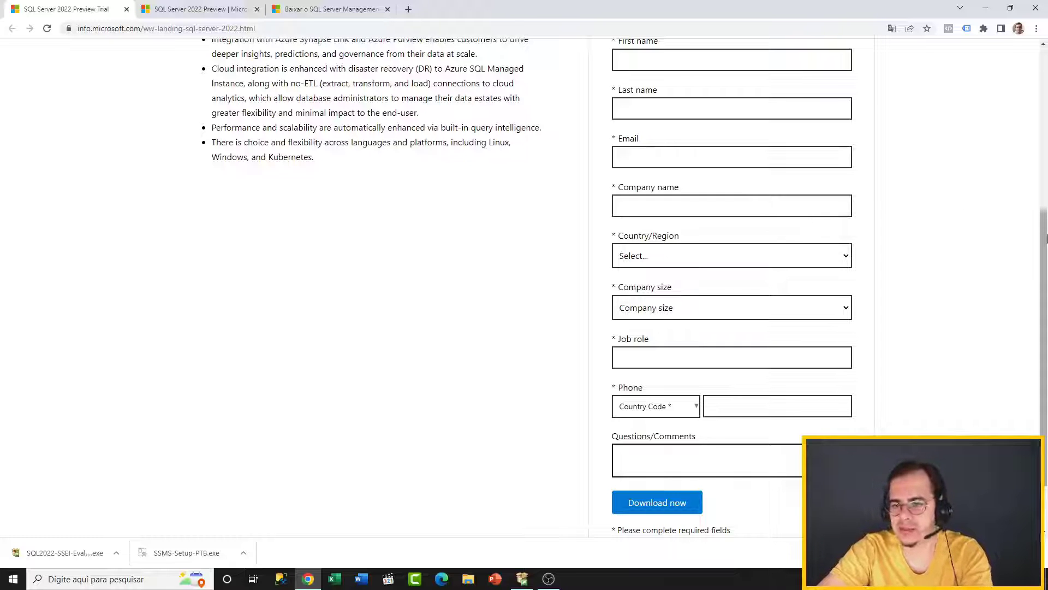
pyautogui.moveTo(1047, 239); pyautogui.dragTo(1047, 253)
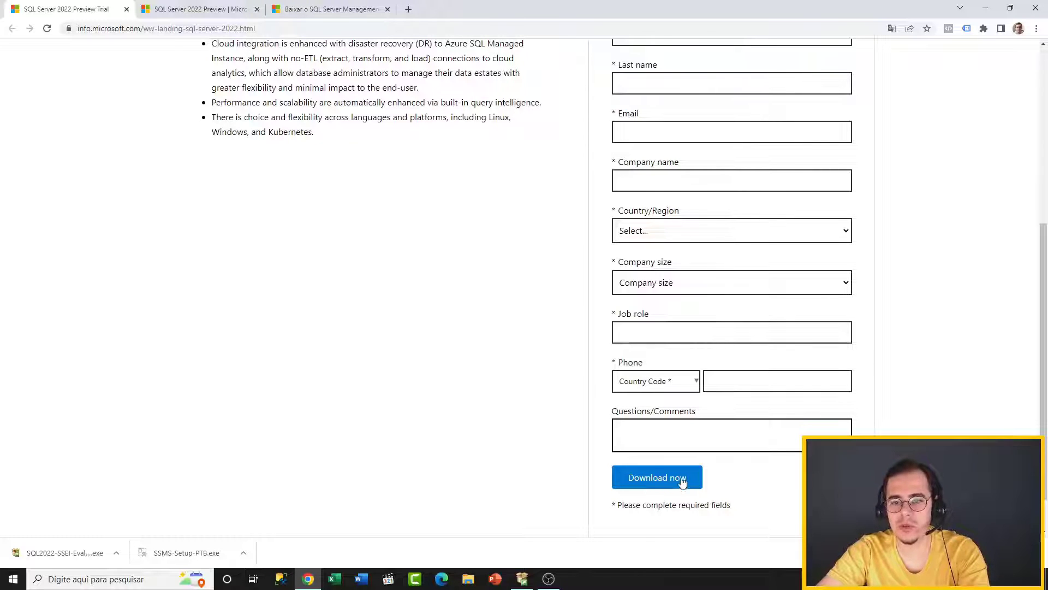
pyautogui.click(210, 10)
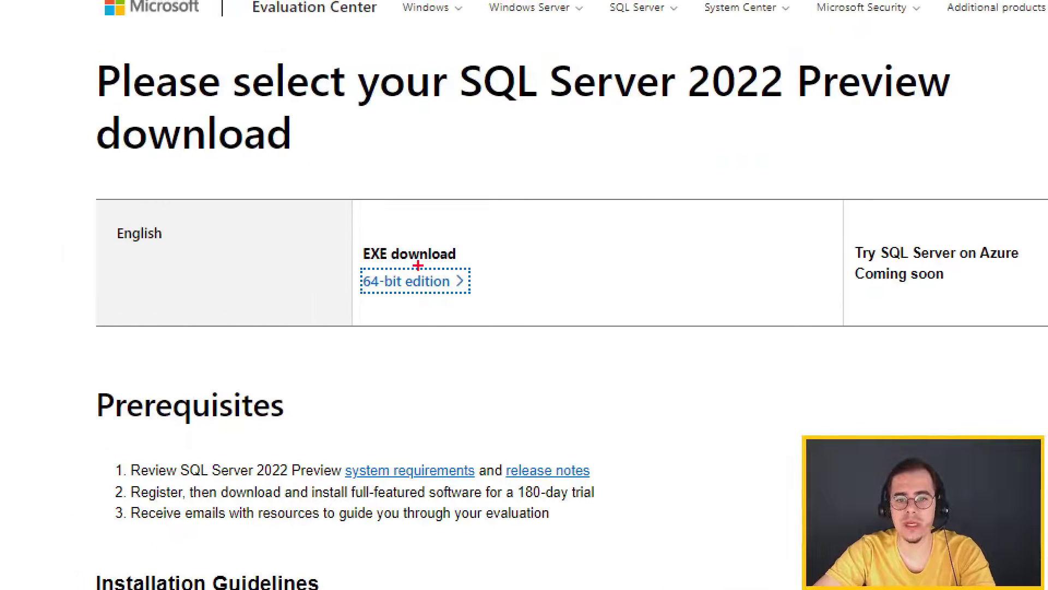
pyautogui.moveTo(347, 262)
pyautogui.mouseDown()
pyautogui.moveTo(499, 305)
pyautogui.moveTo(567, 232)
pyautogui.mouseUp()
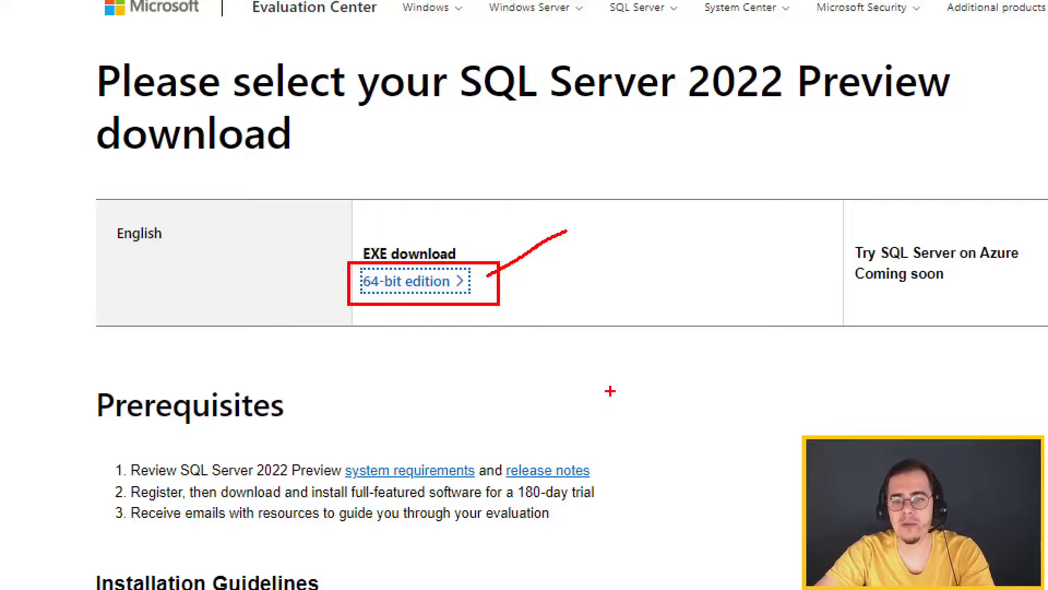
pyautogui.press('Escape')
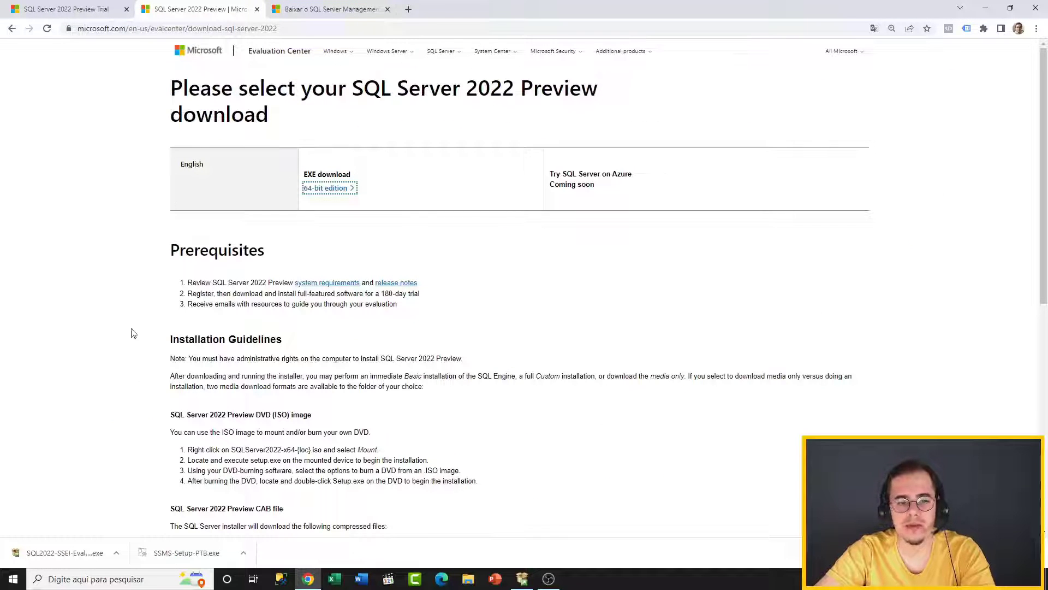
# - Magnify the browser's downloads and mark the downloaded SQL2022-SSEI-Eval installer with a red box
pyautogui.hotkey('ctrl', '1')
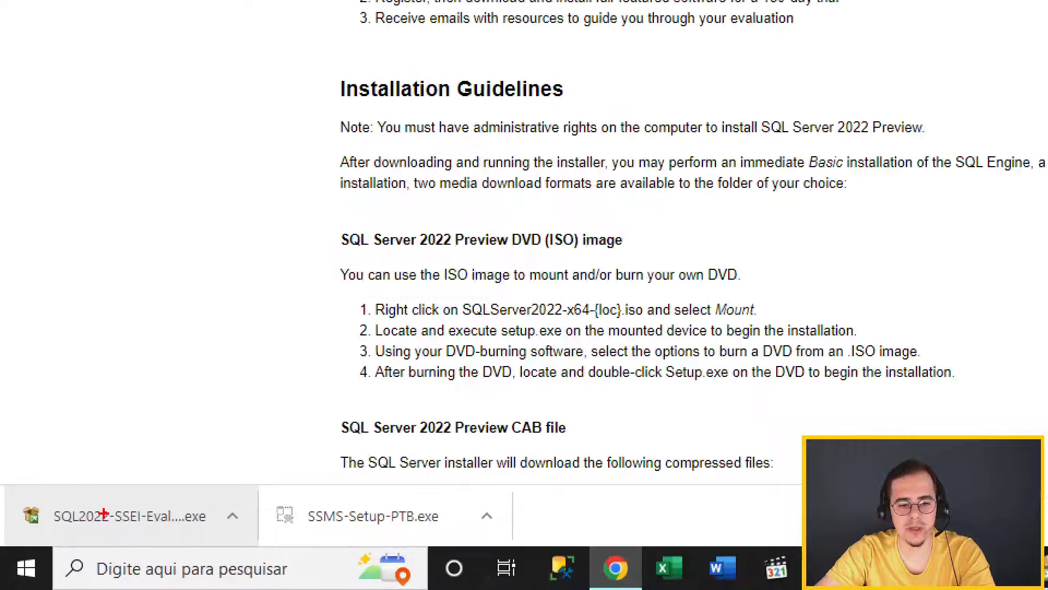
pyautogui.moveTo(10, 485)
pyautogui.mouseDown()
pyautogui.moveTo(164, 544)
pyautogui.moveTo(220, 546)
pyautogui.mouseUp()
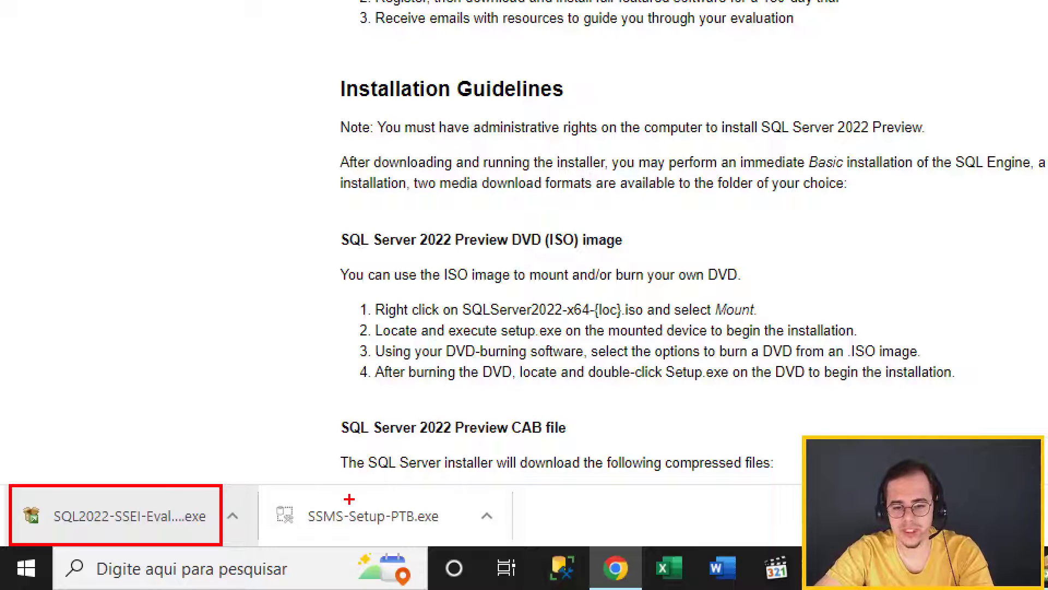
pyautogui.moveTo(352, 494); pyautogui.dragTo(398, 436)
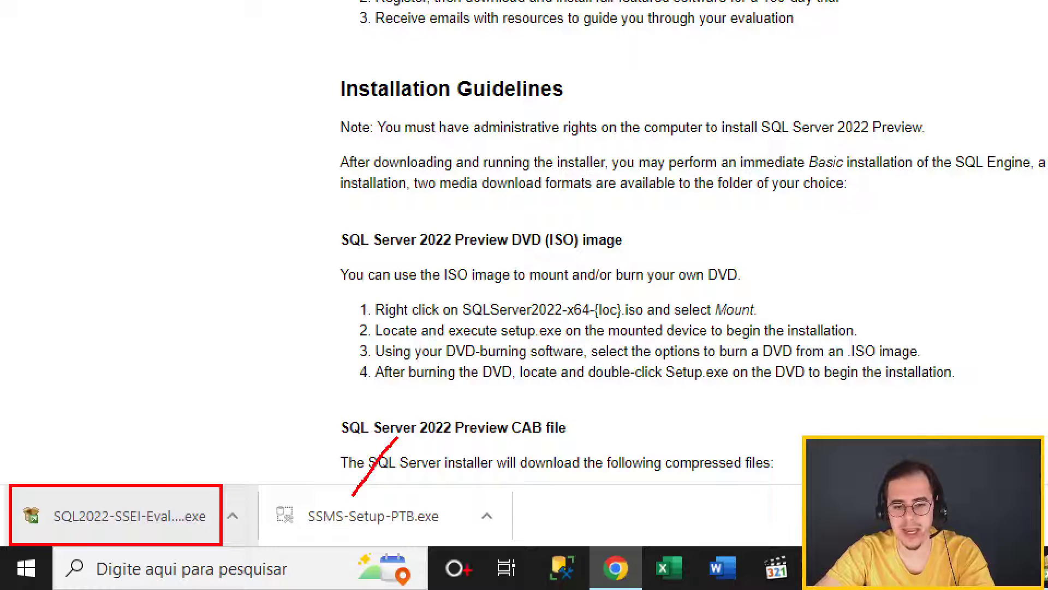
pyautogui.press('Escape')
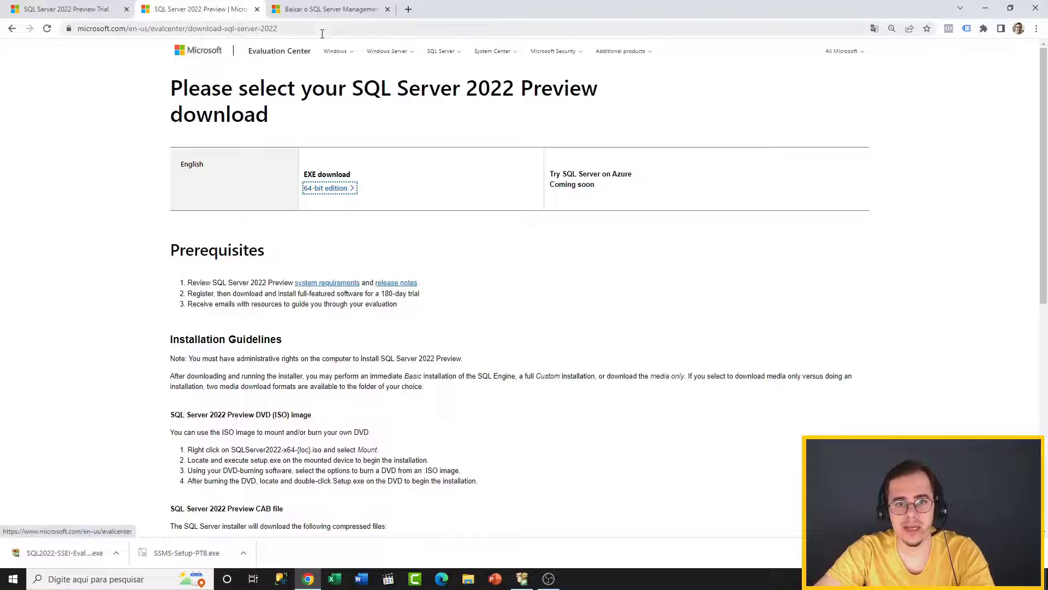
# - Show the SSMS documentation page and mark the free SSMS 18.11.1 download link and the downloaded SSMS-Setup-PTB.exe
pyautogui.click(352, 9)
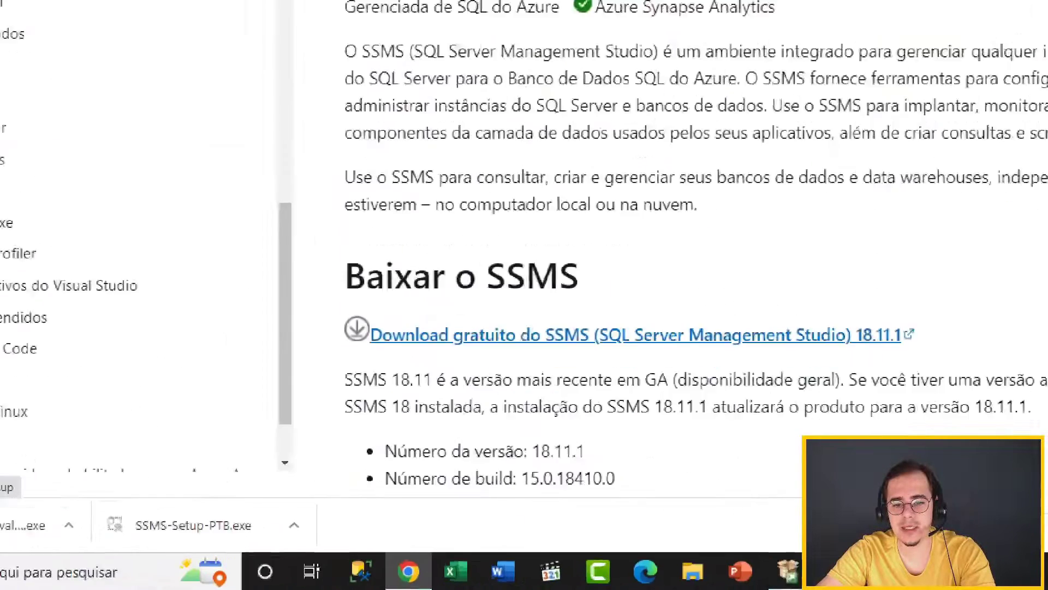
pyautogui.click(524, 294)
pyautogui.moveTo(155, 328)
pyautogui.mouseDown()
pyautogui.moveTo(767, 383)
pyautogui.moveTo(901, 412)
pyautogui.moveTo(867, 410)
pyautogui.mouseUp()
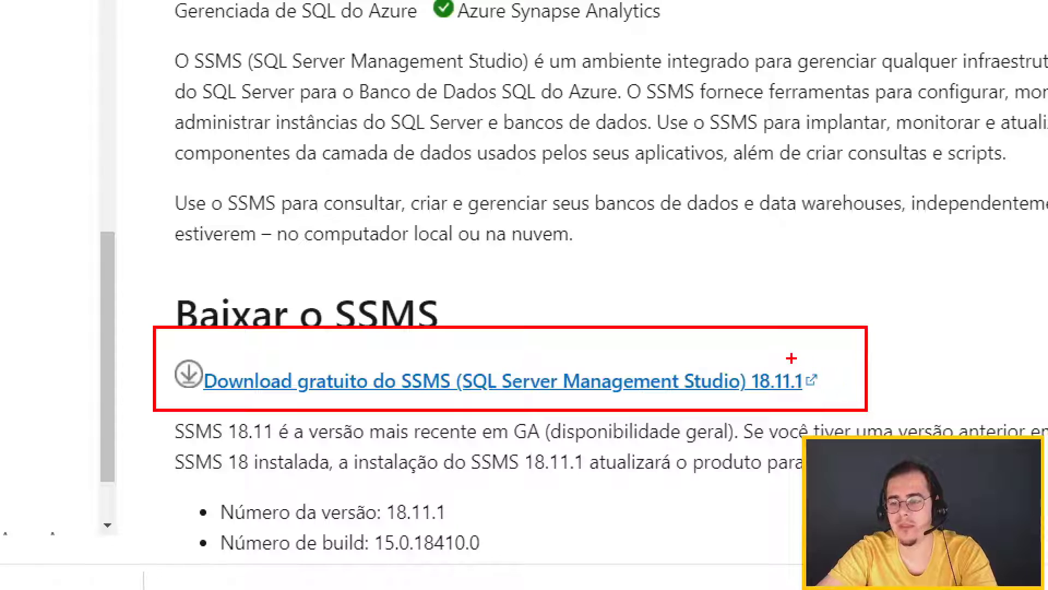
pyautogui.moveTo(783, 361); pyautogui.dragTo(820, 301)
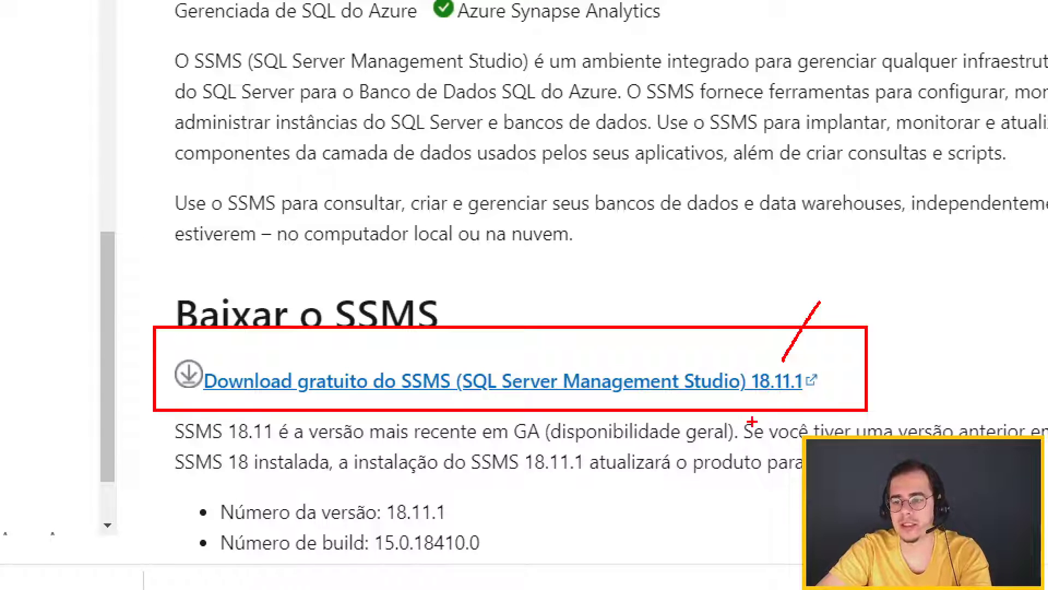
pyautogui.press('Escape')
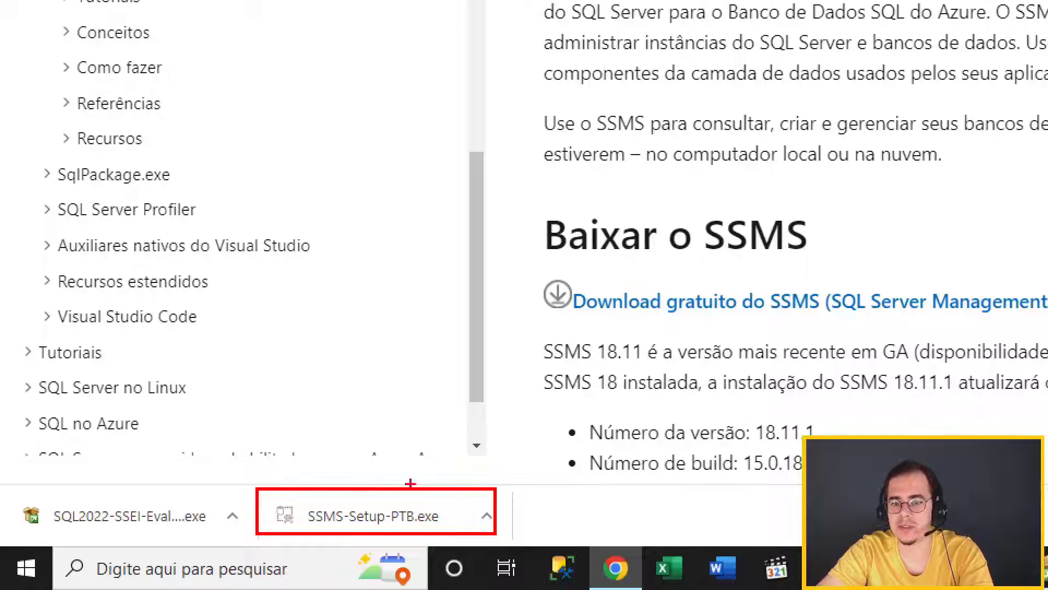
pyautogui.moveTo(692, 199); pyautogui.dragTo(822, 263)
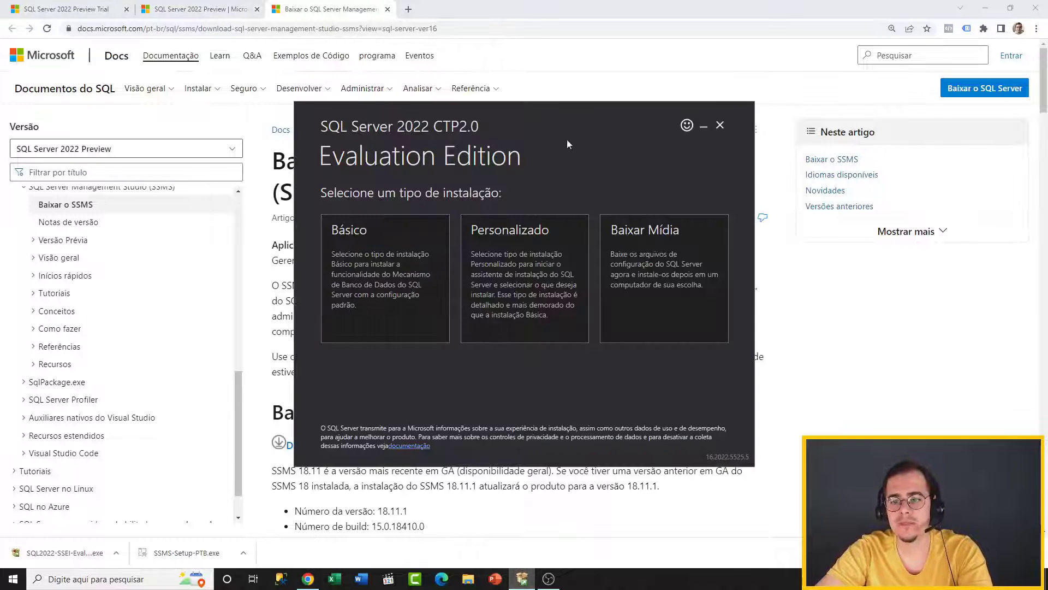
# - Choose the media download option in the SQL Server 2022 installer and download the Português (Brasil) ISO to D:\DesktopD\Downloads
pyautogui.moveTo(564, 124); pyautogui.dragTo(533, 93)
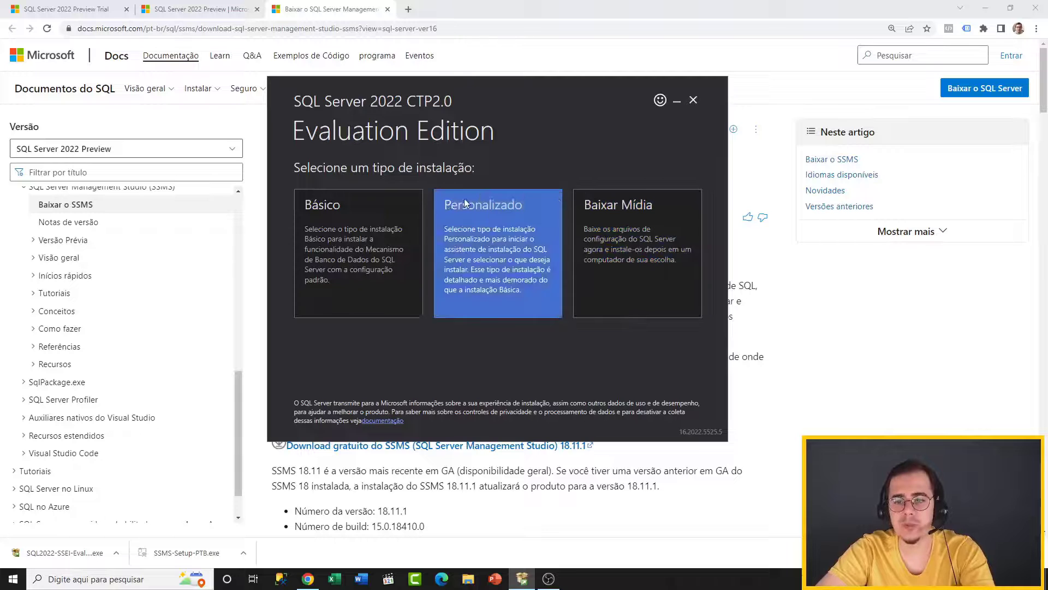
pyautogui.click(670, 225)
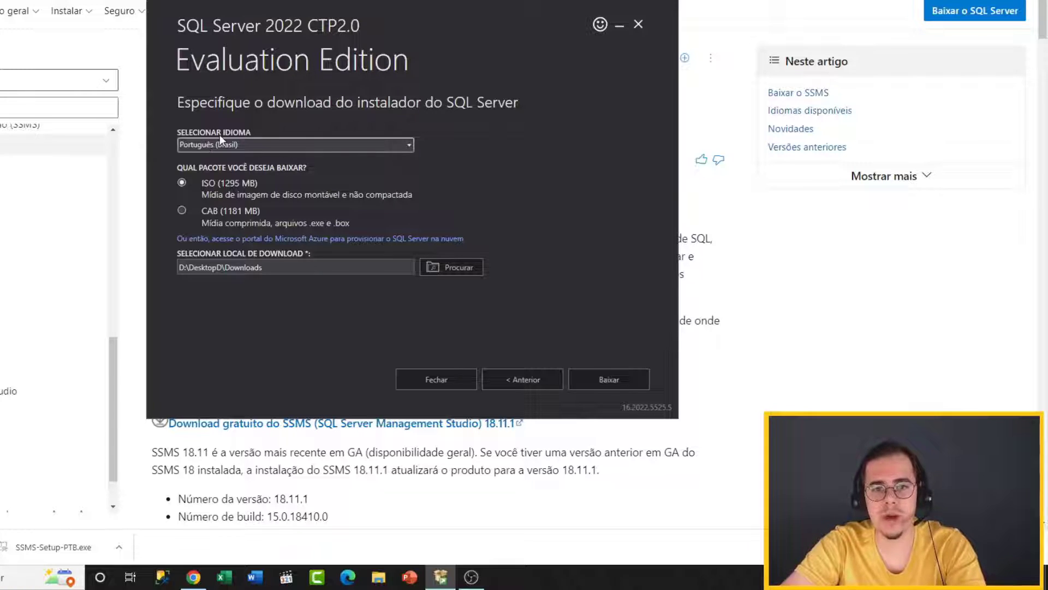
pyautogui.click(411, 145)
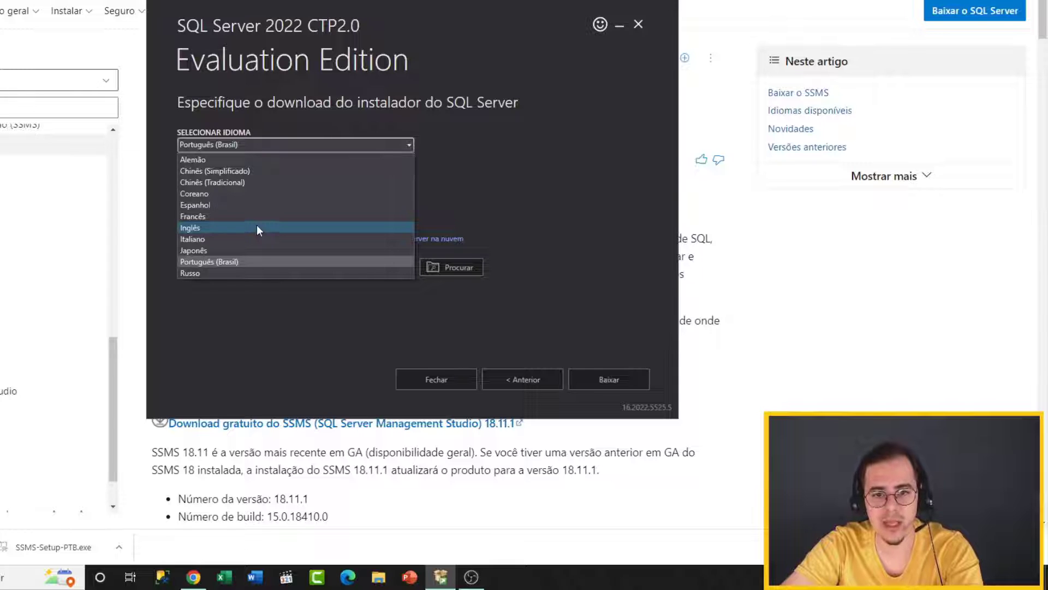
pyautogui.click(530, 146)
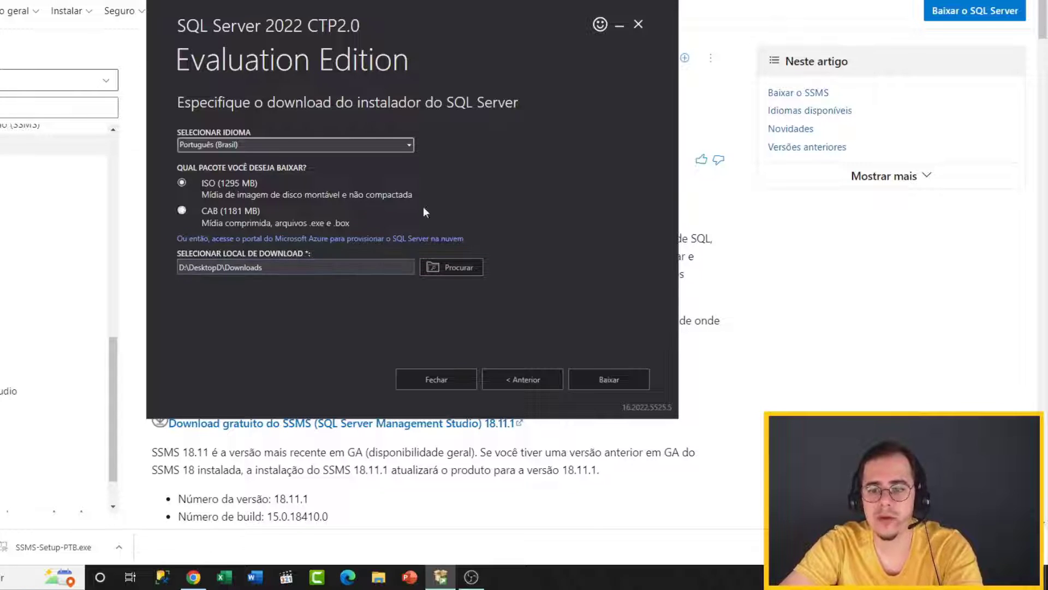
pyautogui.click(624, 383)
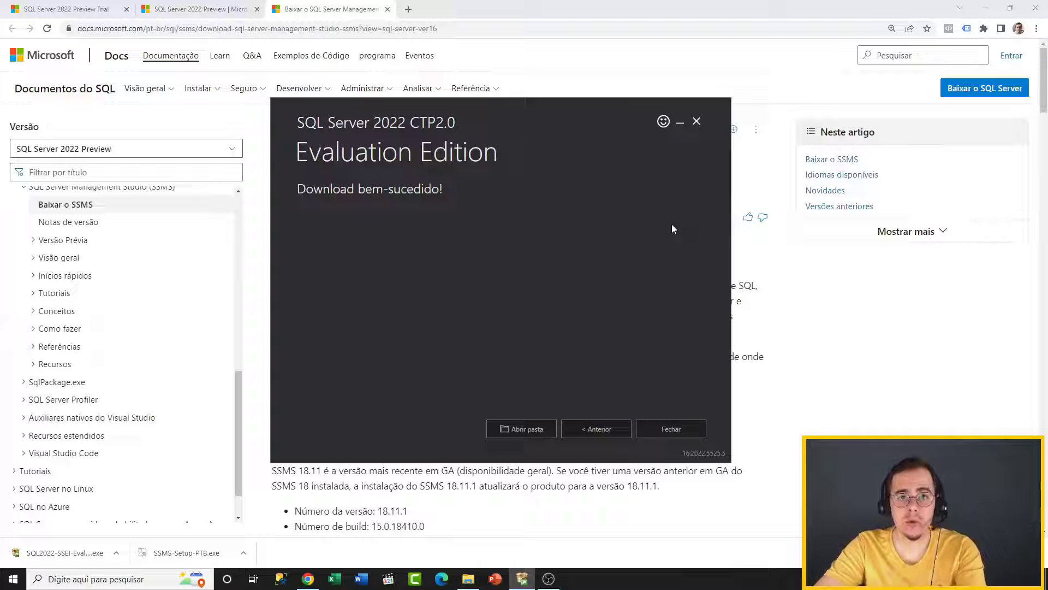
# - Minimize the browser and close the SQL Server 2022 installer
pyautogui.click(986, 9)
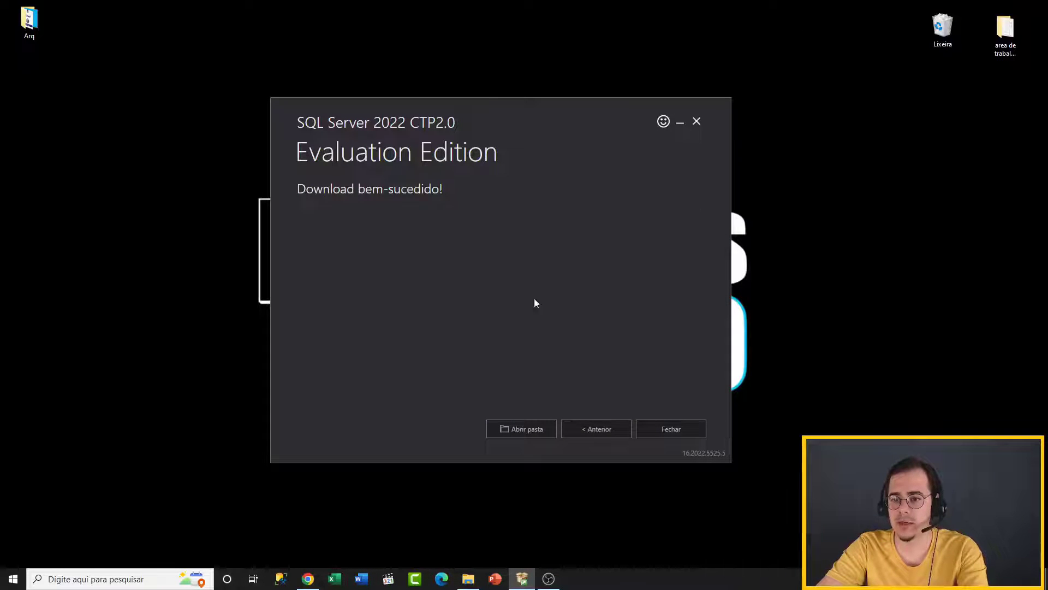
pyautogui.click(684, 431)
pyautogui.click(487, 309)
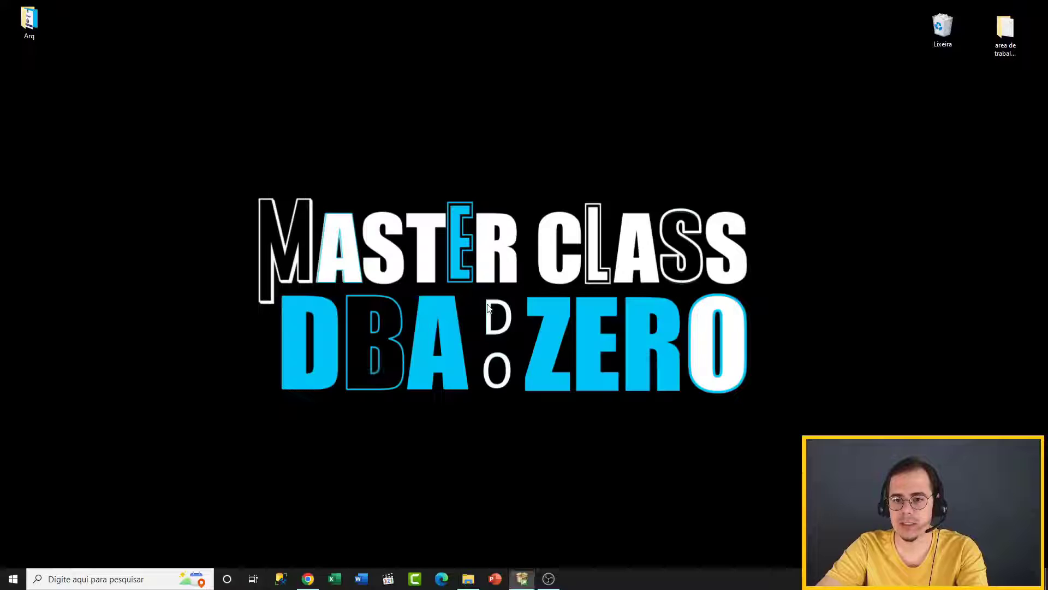
# - Copy SQLServer2022-x64-PTB.iso and SSMS-Setup-PTB.exe from the Downloads folder to the desktop
pyautogui.click(469, 578)
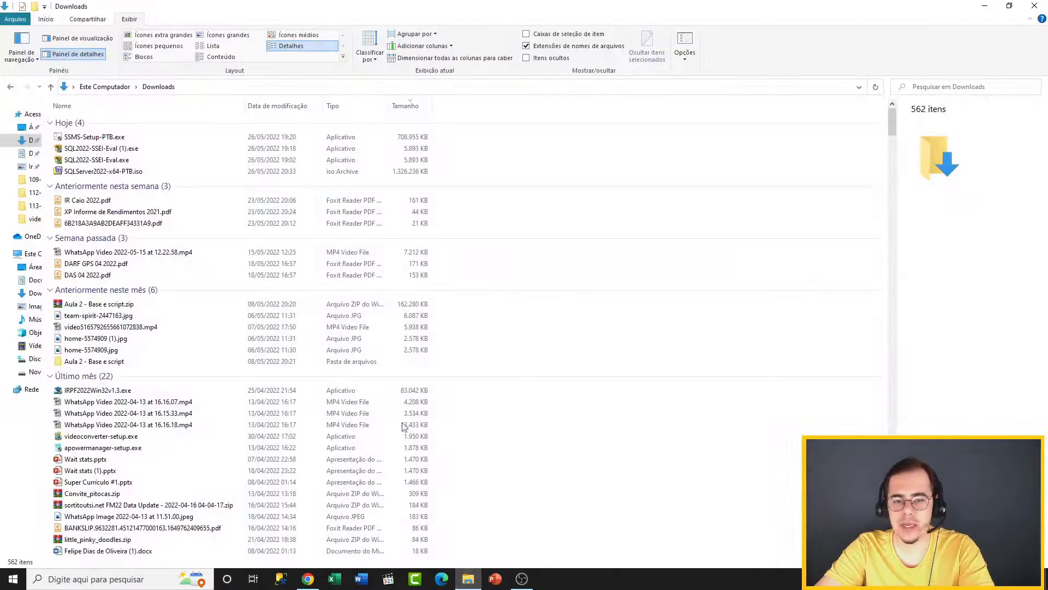
pyautogui.click(89, 171)
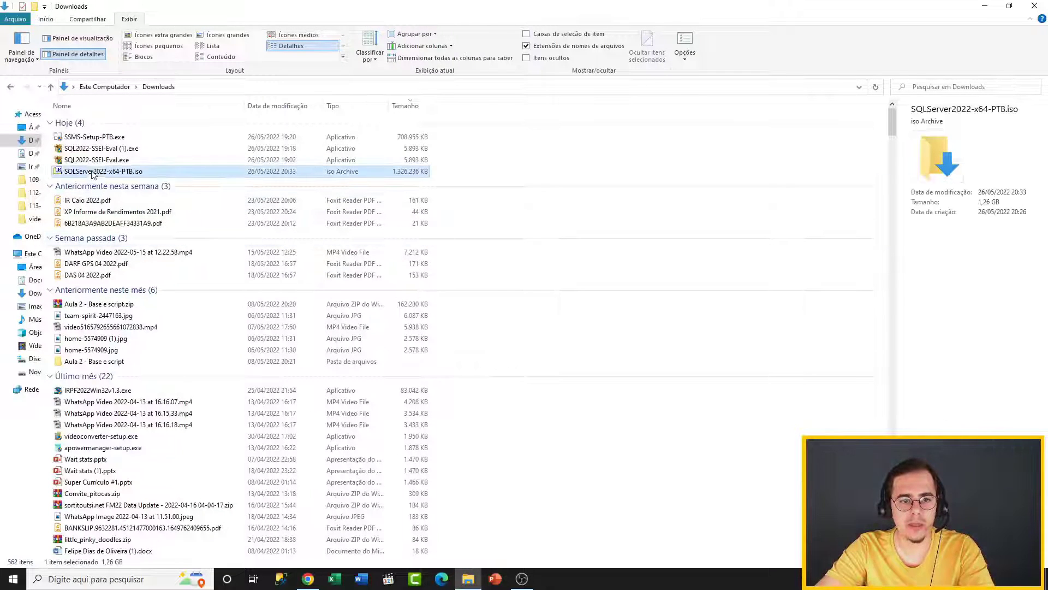
pyautogui.keyDown('ctrl'); pyautogui.click(93, 136); pyautogui.keyUp('ctrl')
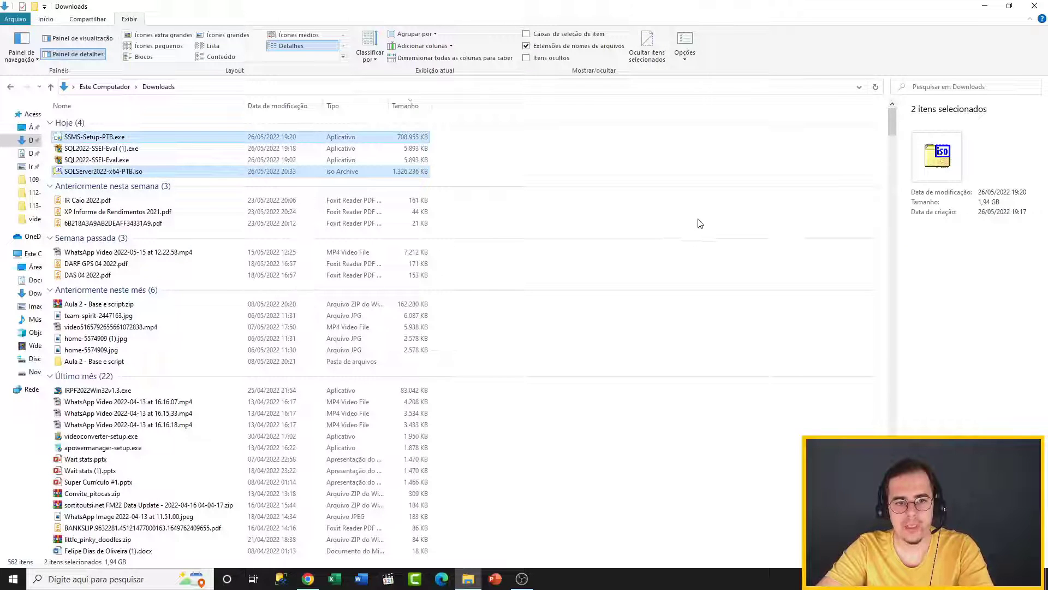
pyautogui.click(984, 6)
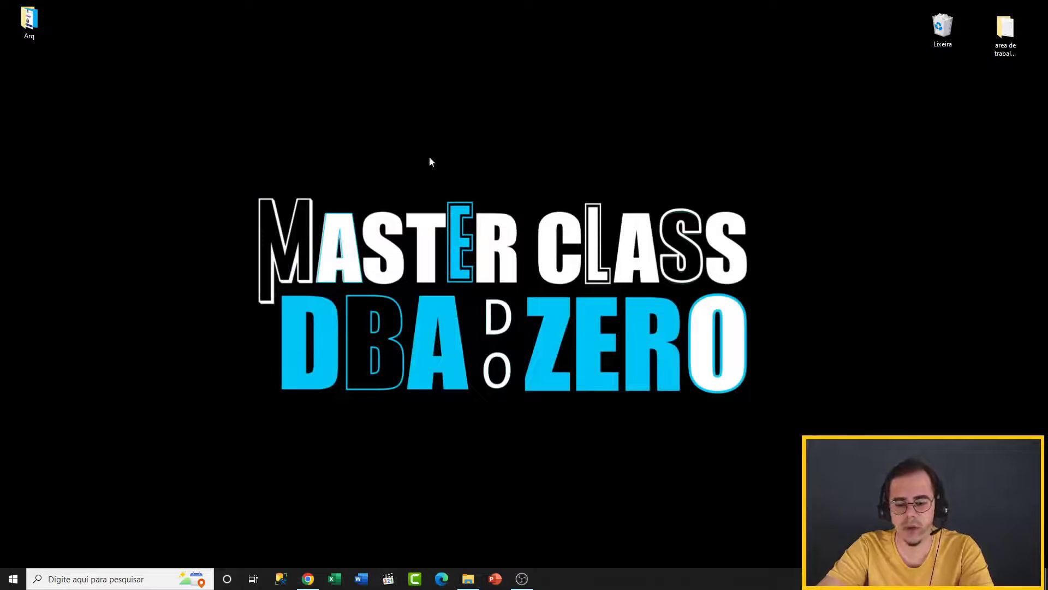
pyautogui.hotkey('ctrl', 'v')
# - Move the SSMS setup and SQL Server ISO icons together to an empty desktop area above the wallpaper title
pyautogui.click(79, 159)
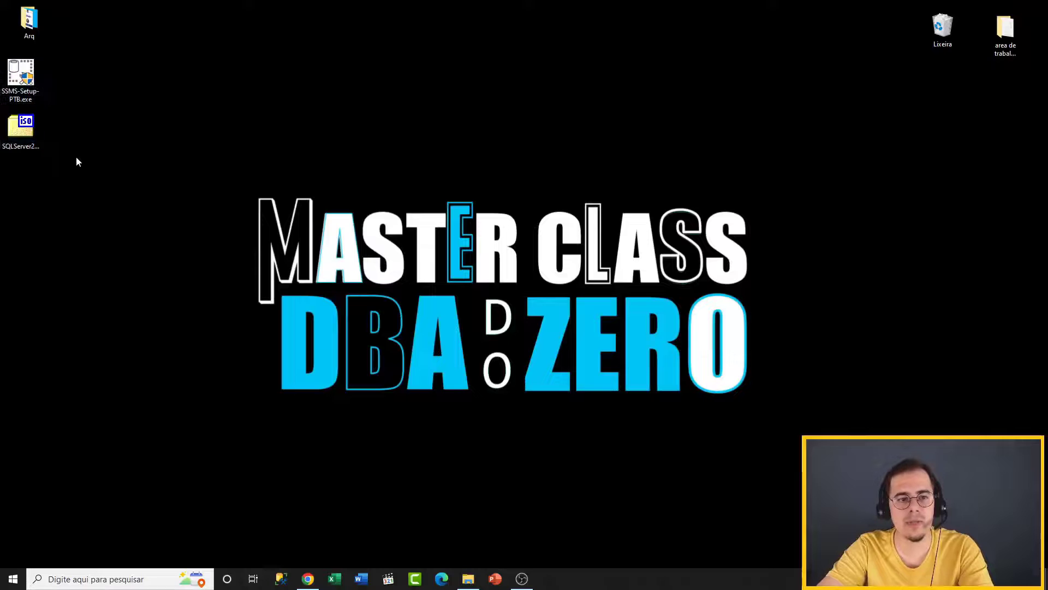
pyautogui.moveTo(77, 156); pyautogui.dragTo(3, 59)
pyautogui.moveTo(21, 123); pyautogui.dragTo(312, 103)
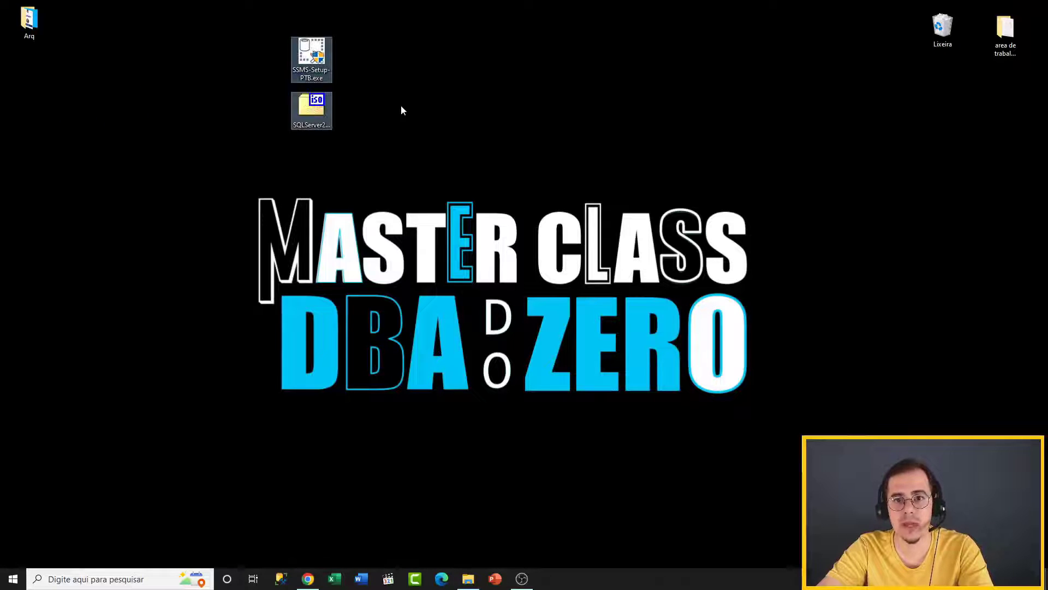
pyautogui.click(402, 111)
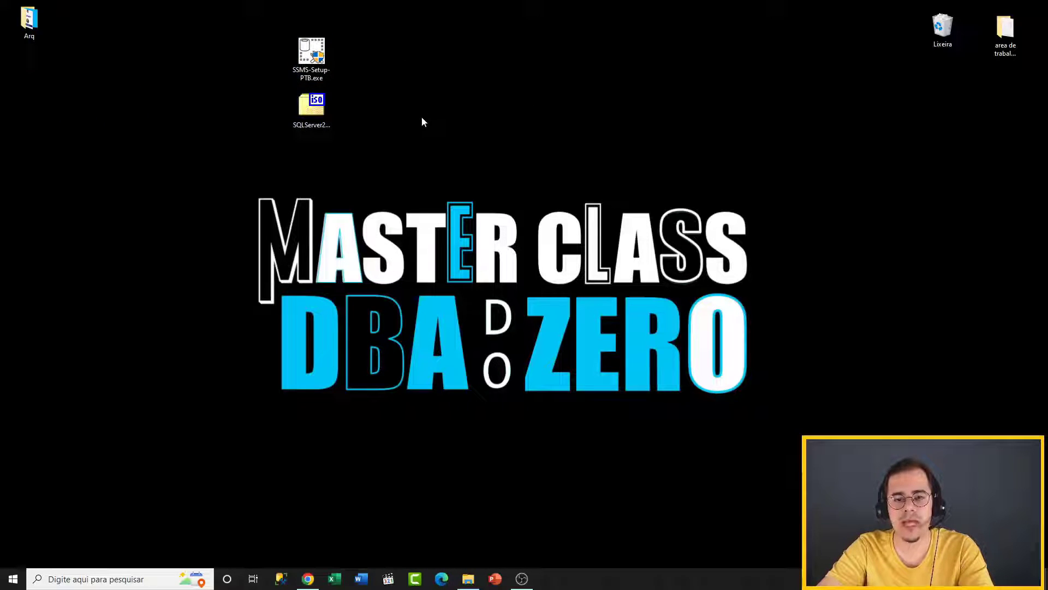
# - Extract the SQL Server ISO on the desktop into its own SQLServer2022-x64-PTB folder with WinRAR
pyautogui.click(309, 114)
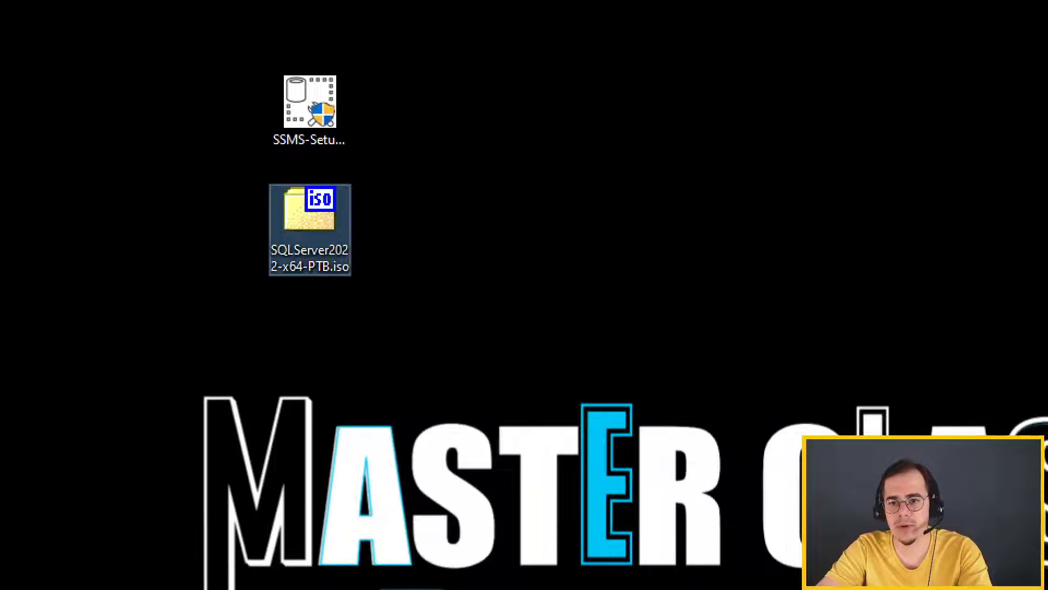
pyautogui.moveTo(221, 170); pyautogui.dragTo(400, 289)
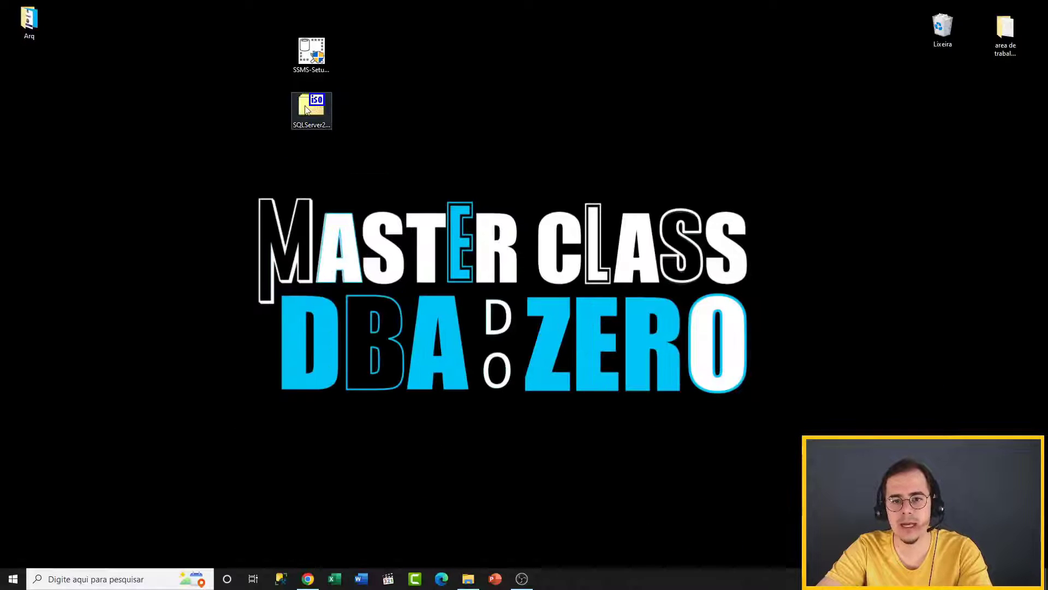
pyautogui.rightClick(306, 109)
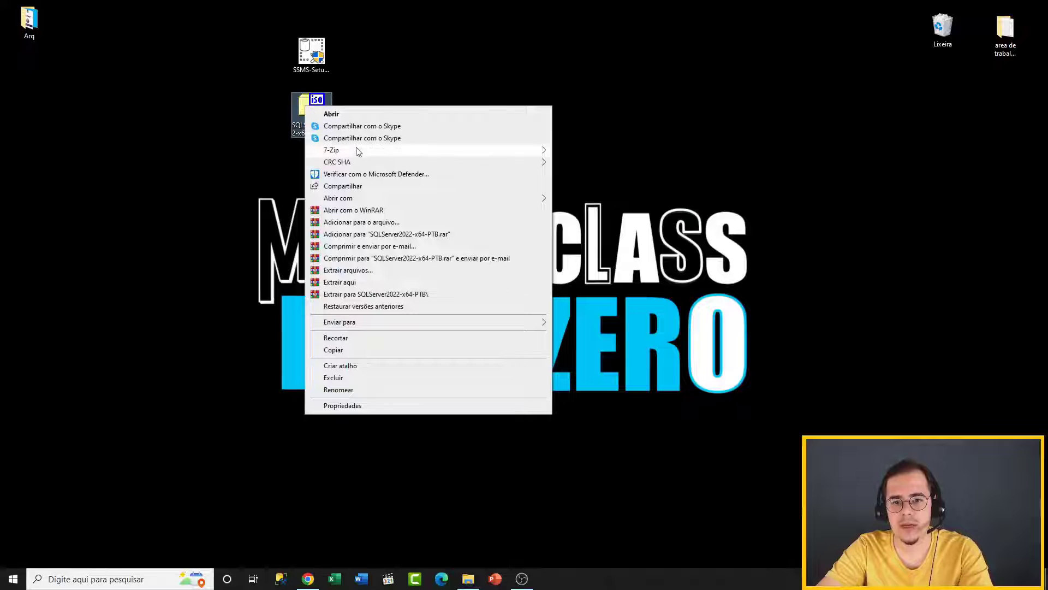
pyautogui.click(445, 298)
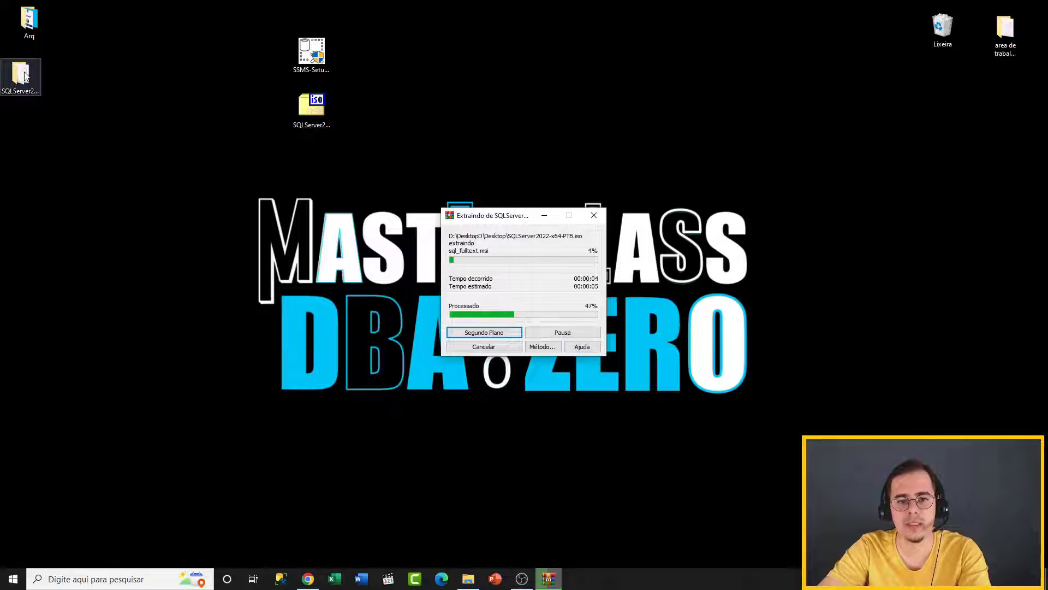
# - Move the extracted SQLServer2022-x64-PTB folder beside the ISO and open it in a non-maximized window
pyautogui.moveTo(20, 78); pyautogui.dragTo(364, 108)
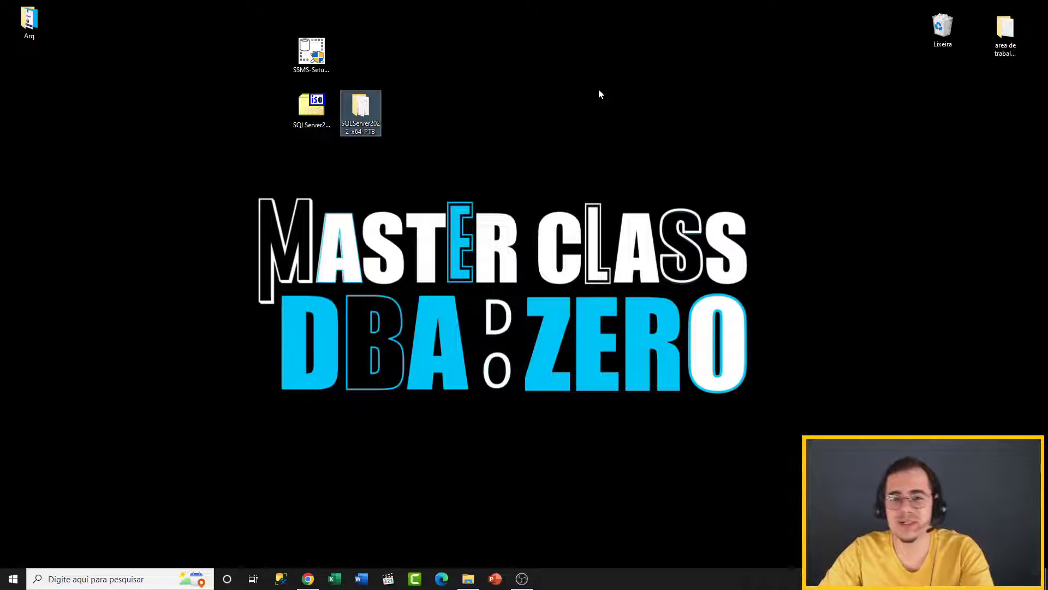
pyautogui.doubleClick(354, 103)
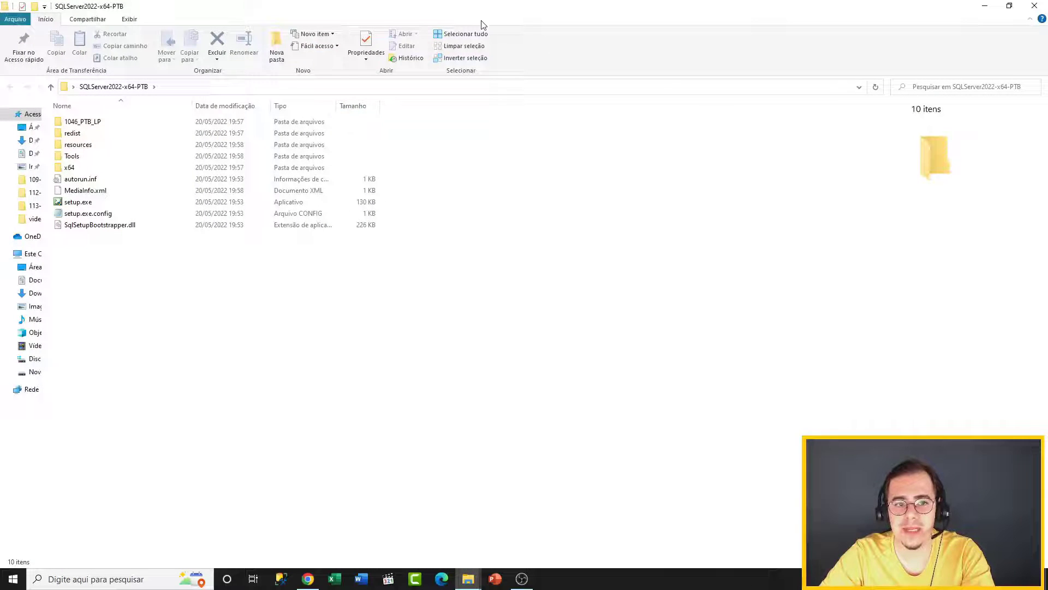
pyautogui.doubleClick(523, 12)
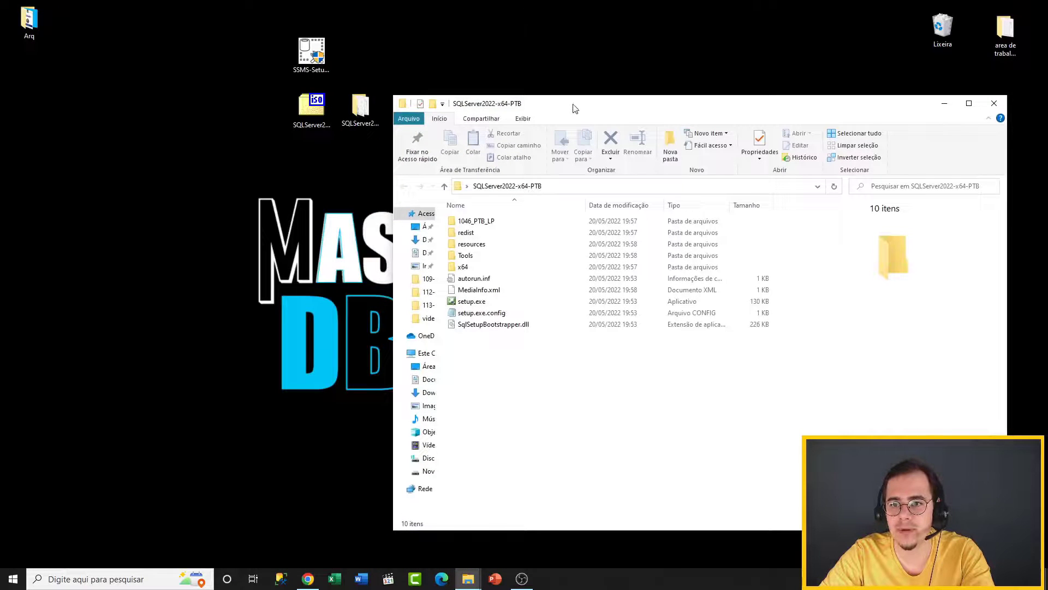
# - Run setup.exe from the extracted SQLServer2022-x64-PTB folder to launch the SQL Server Installation Center
pyautogui.moveTo(580, 94); pyautogui.dragTo(564, 36)
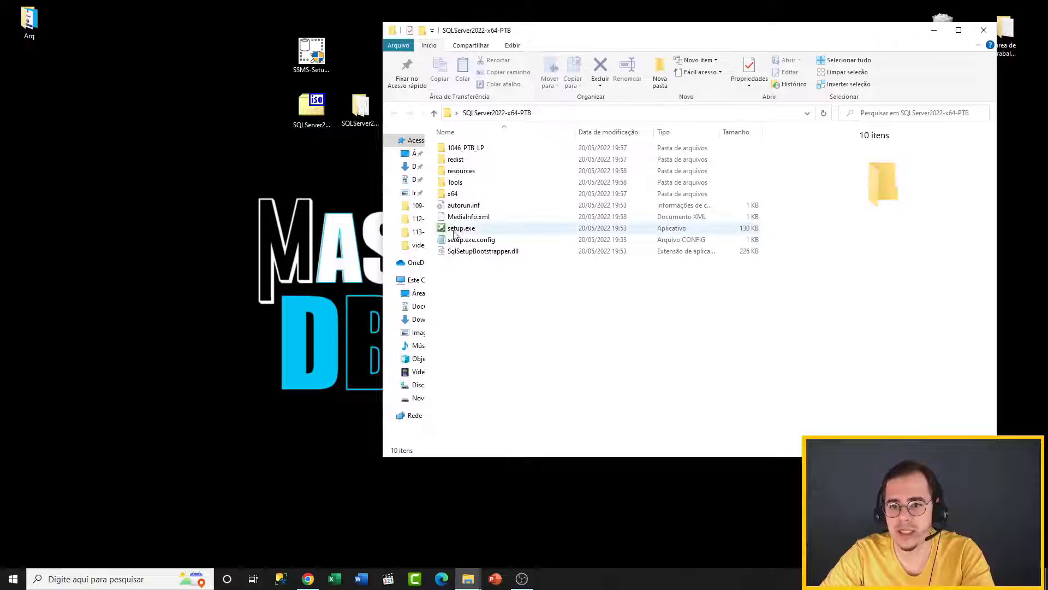
pyautogui.click(456, 232)
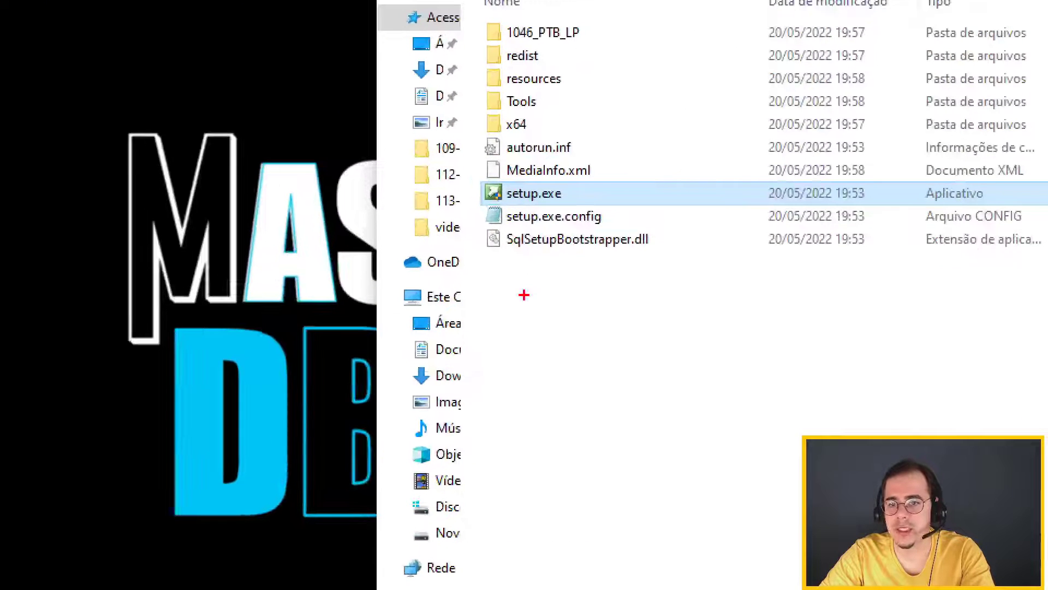
pyautogui.moveTo(475, 171); pyautogui.dragTo(611, 209)
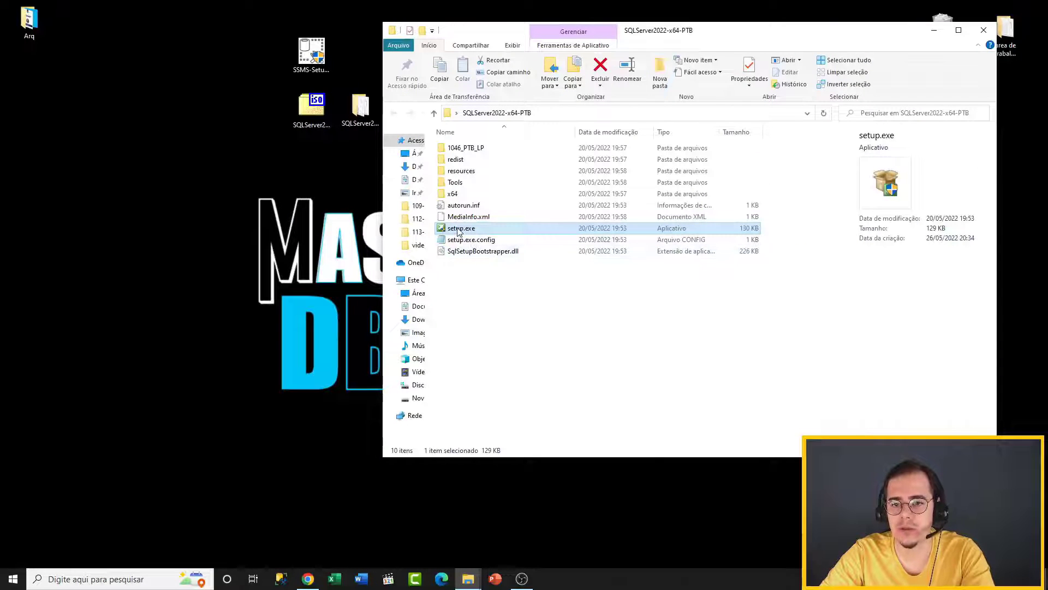
pyautogui.rightClick(459, 232)
pyautogui.click(481, 247)
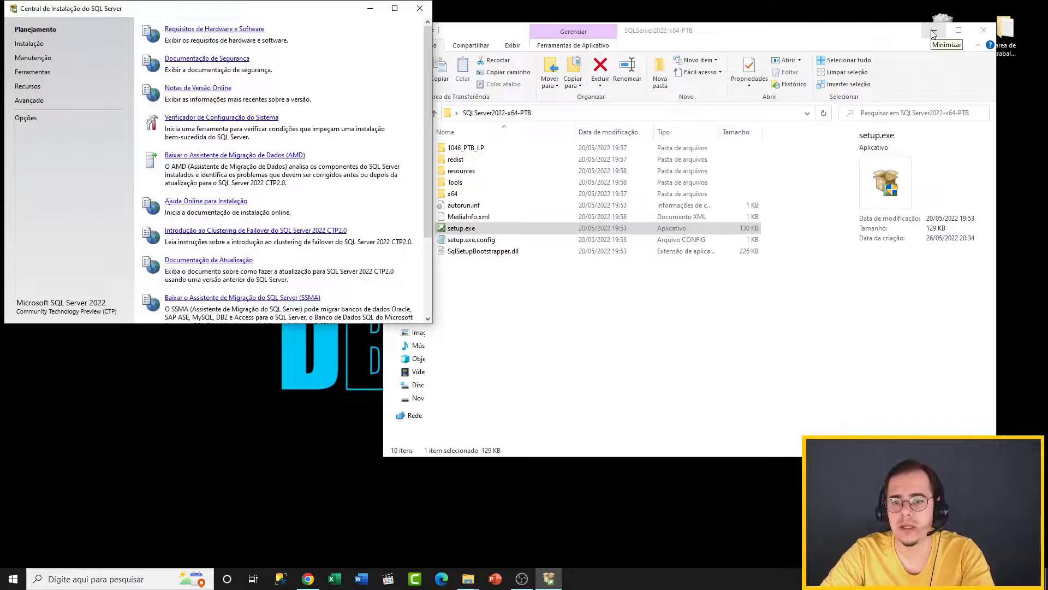
# - Minimize the extracted folder's window and move the SQL Server Installation Center toward mid-screen, enlarging it to show the whole planning list
pyautogui.click(933, 34)
pyautogui.moveTo(273, 12); pyautogui.dragTo(534, 89)
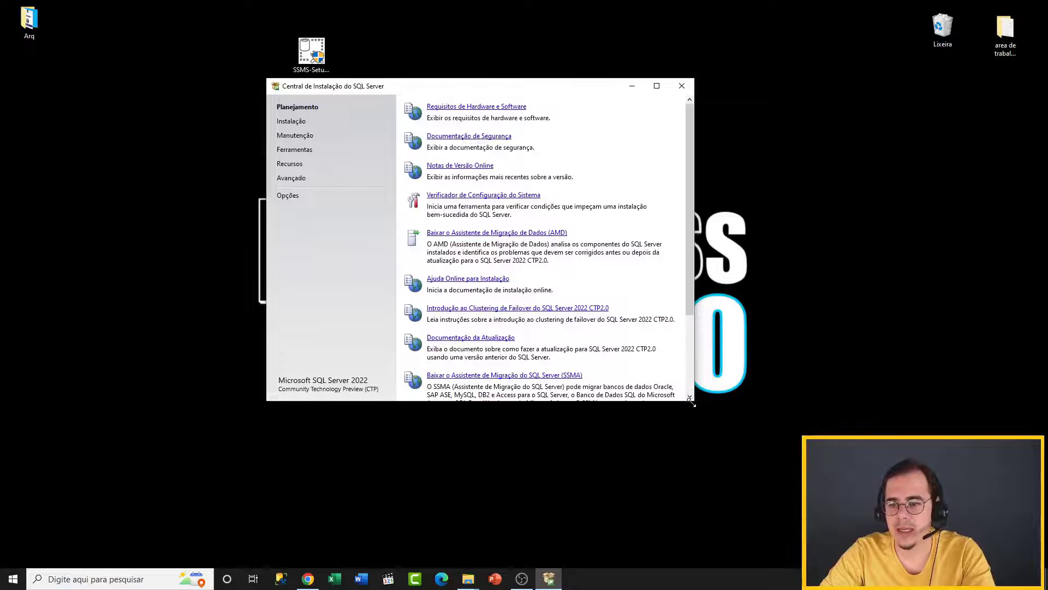
pyautogui.moveTo(691, 403); pyautogui.dragTo(770, 475)
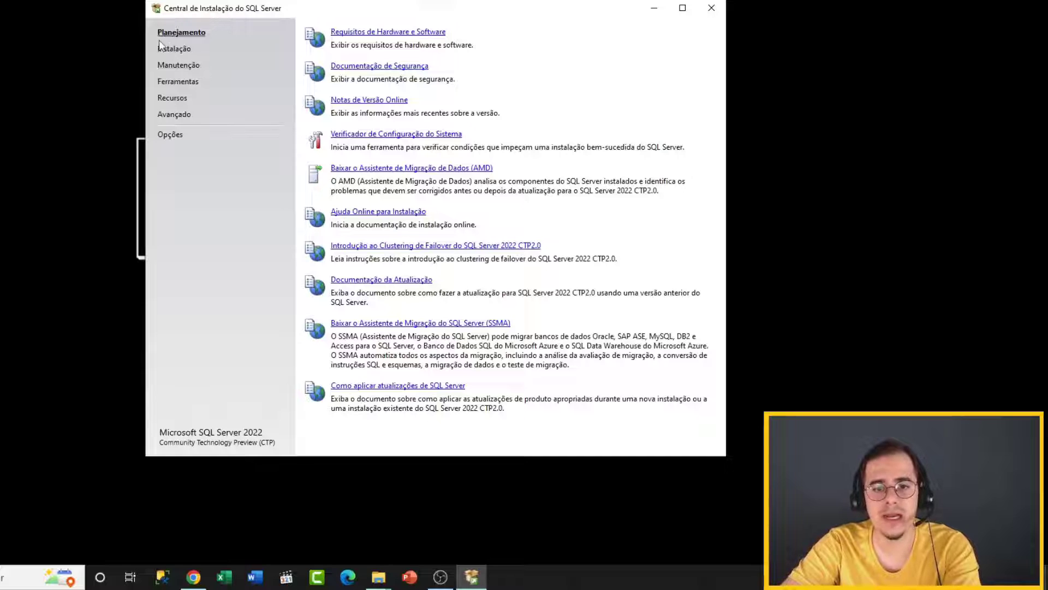
# - Start a new standalone SQL Server installation and choose the free Developer edition for activation
pyautogui.click(173, 50)
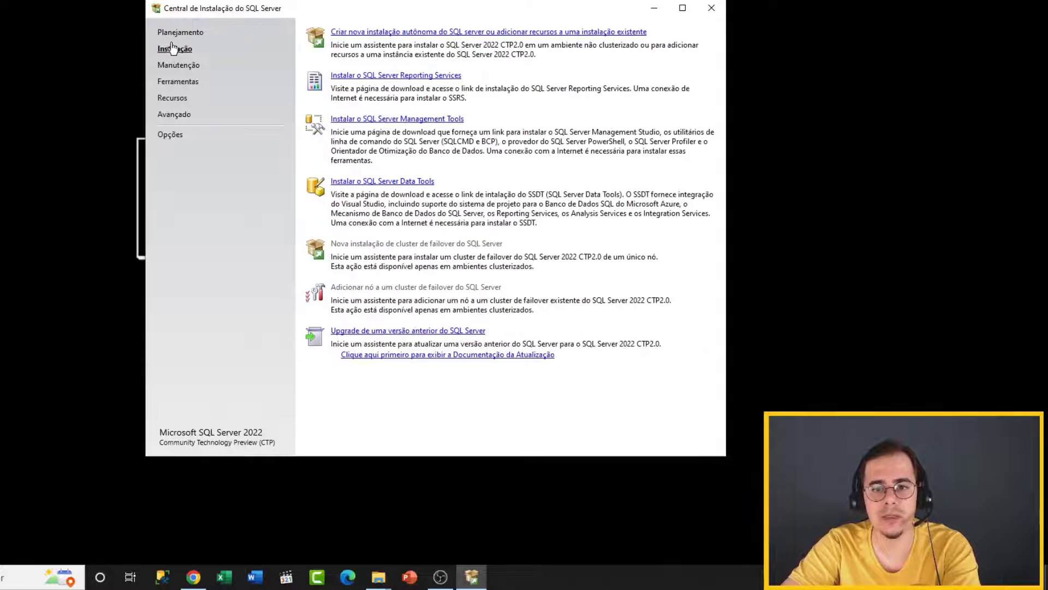
pyautogui.click(429, 33)
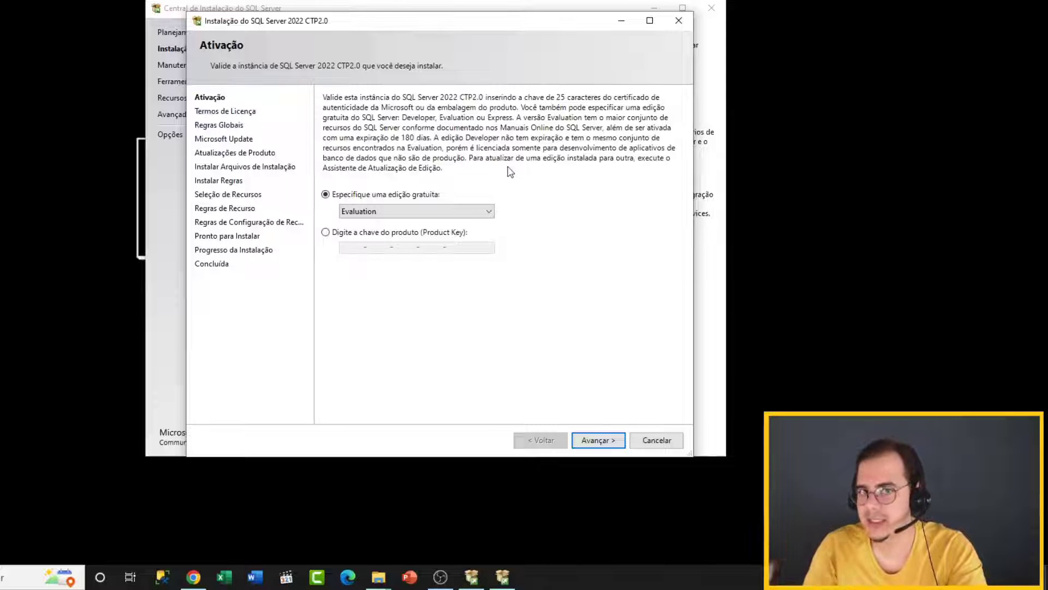
pyautogui.click(488, 212)
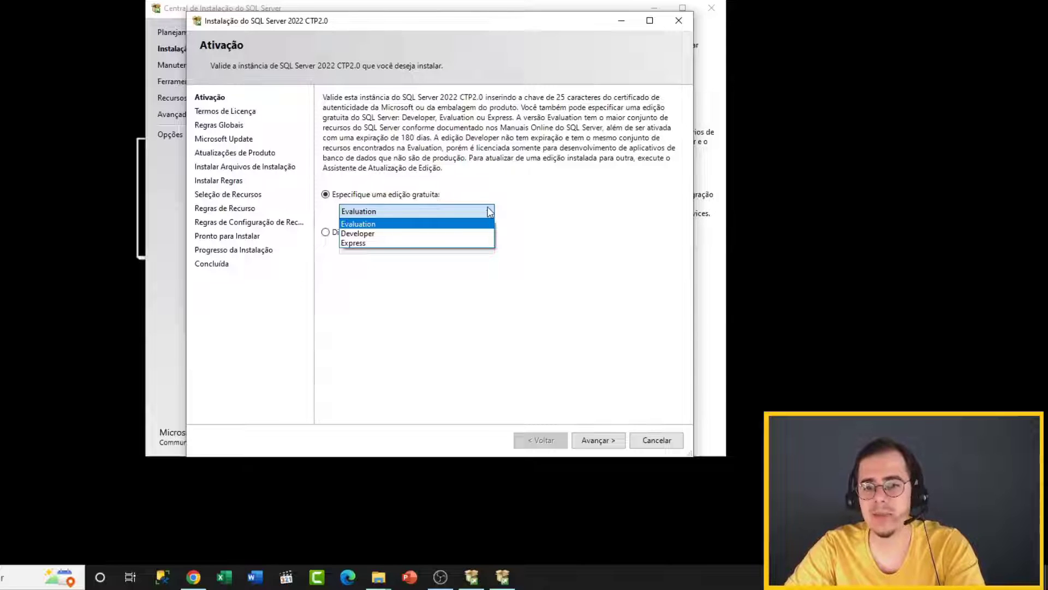
pyautogui.click(73, 150)
pyautogui.click(492, 213)
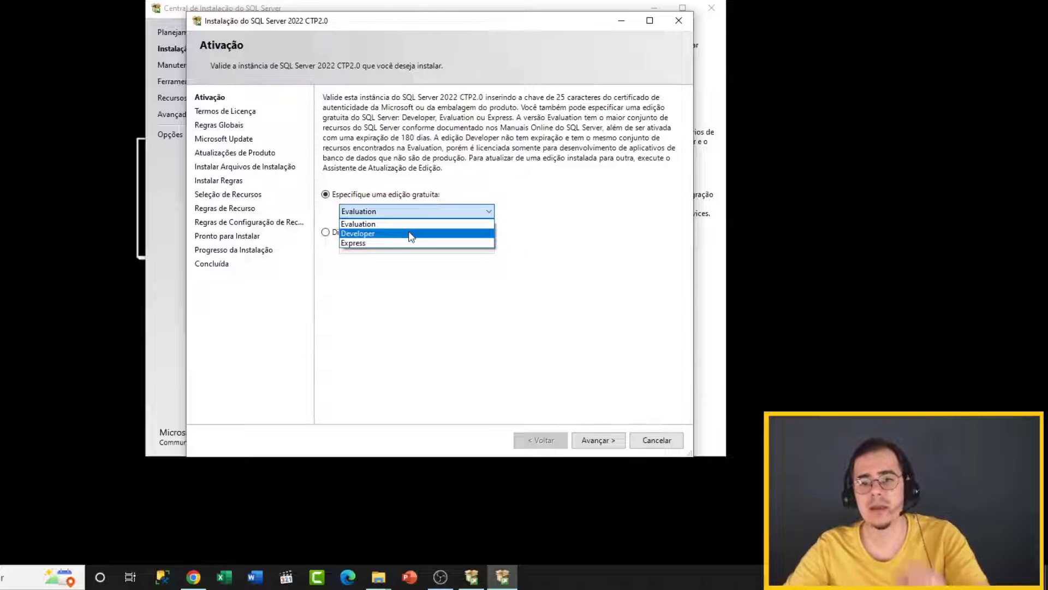
pyautogui.click(411, 234)
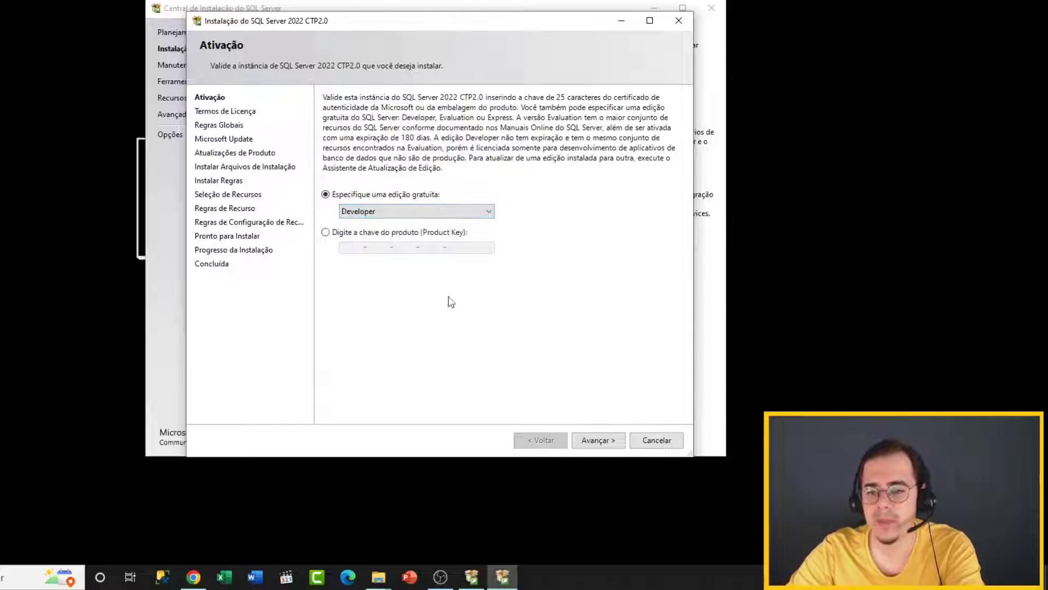
pyautogui.click(604, 443)
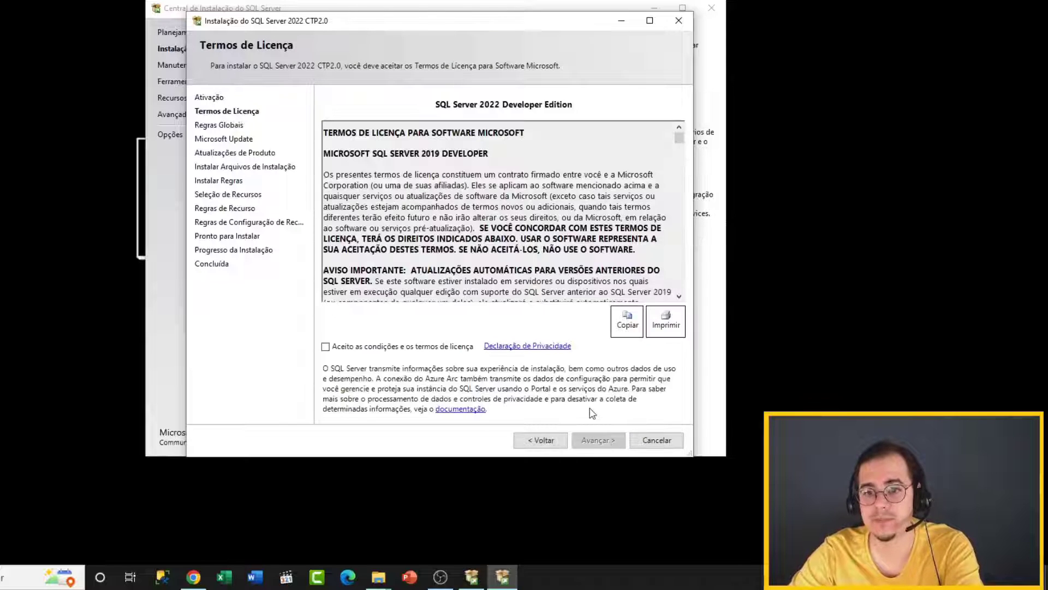
# - Accept the license terms and continue past Microsoft Update with the update check left disabled
pyautogui.click(348, 348)
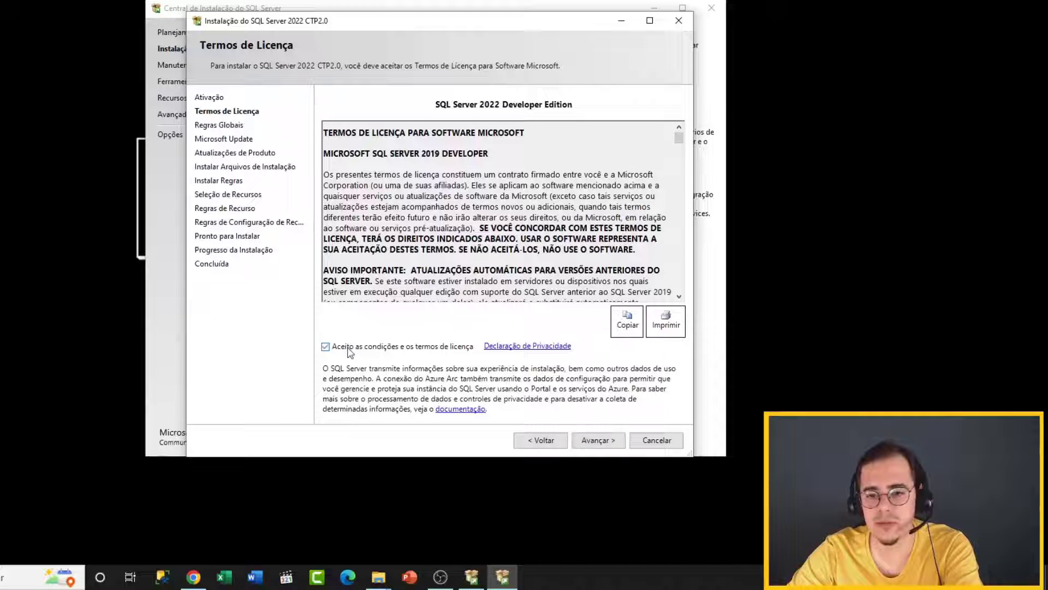
pyautogui.click(609, 442)
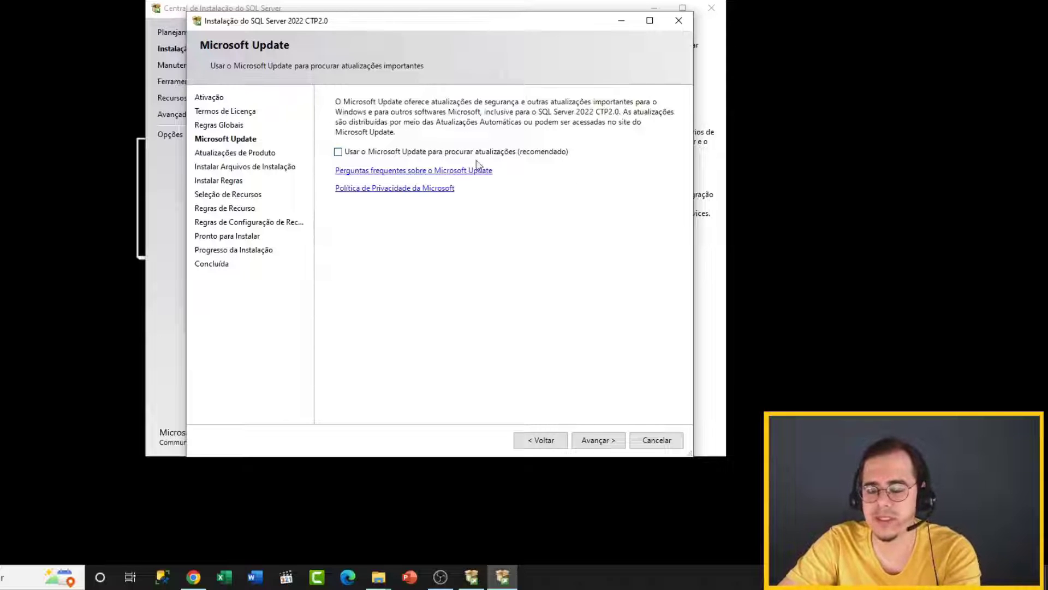
pyautogui.click(606, 448)
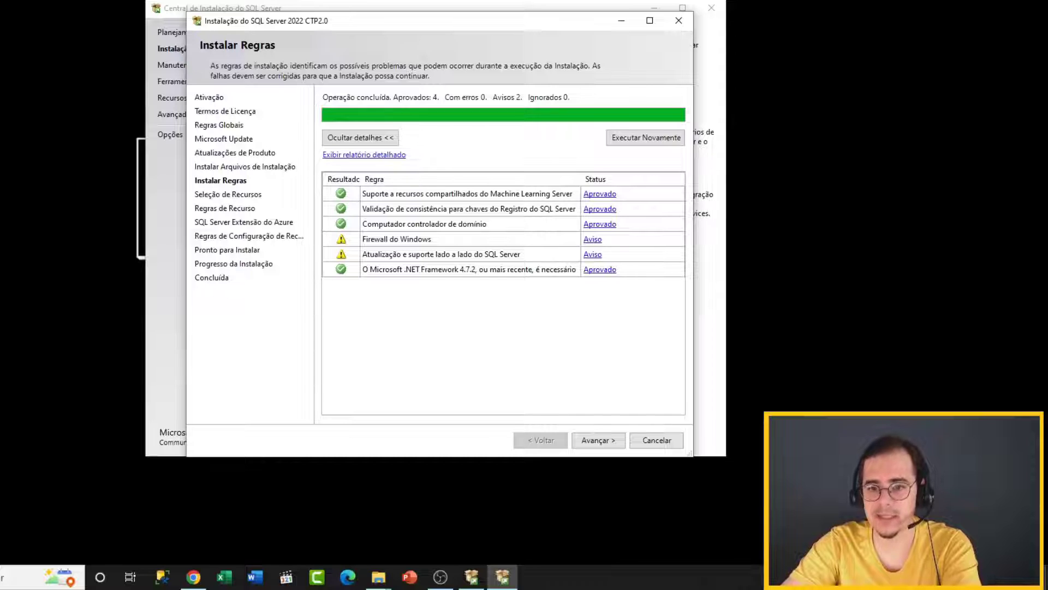
pyautogui.click(16, 219)
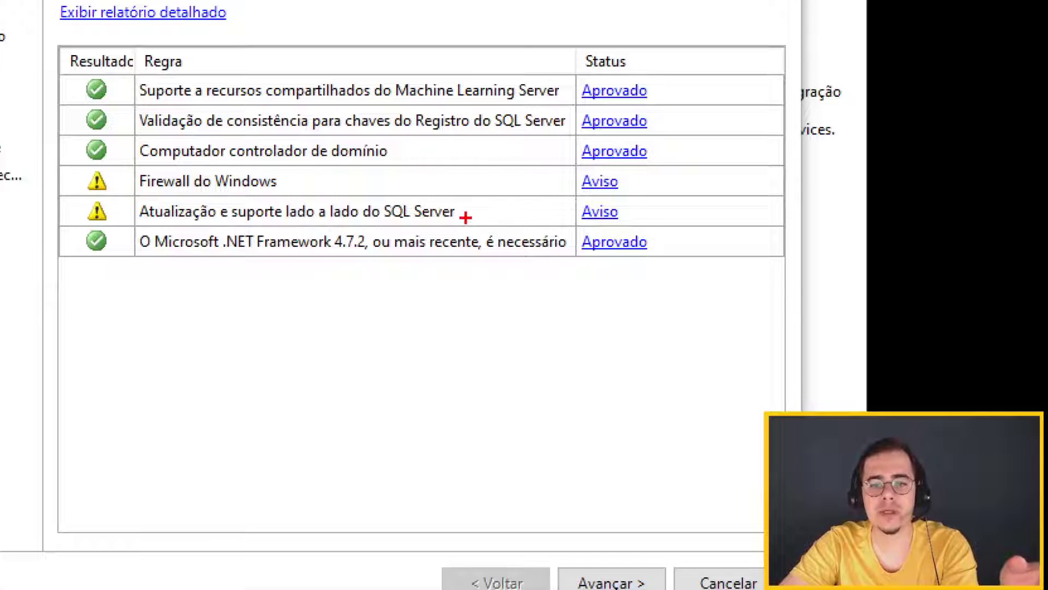
pyautogui.moveTo(468, 214); pyautogui.dragTo(511, 195)
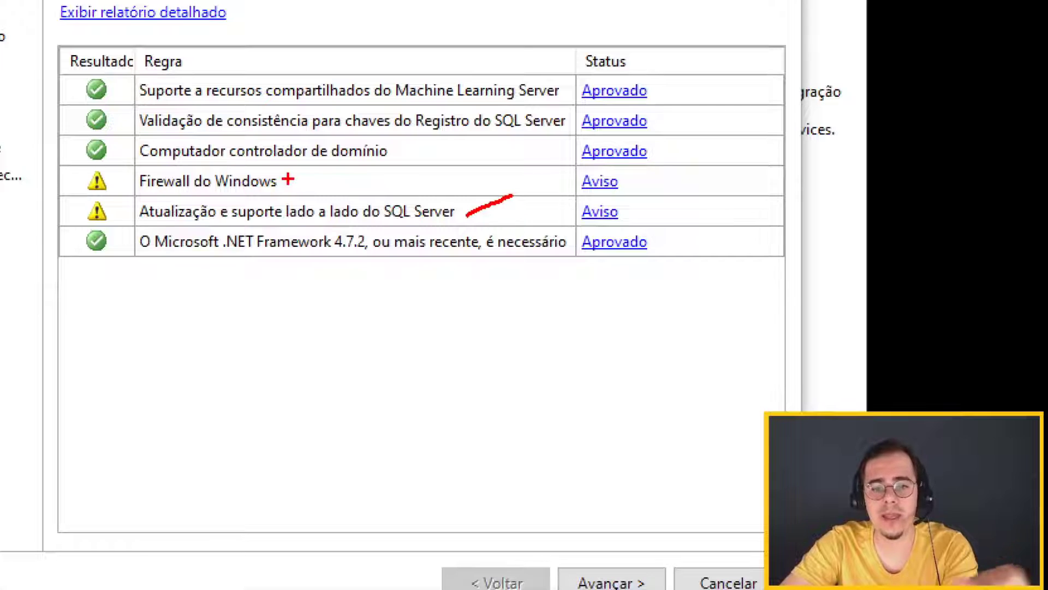
pyautogui.moveTo(288, 180); pyautogui.dragTo(352, 160)
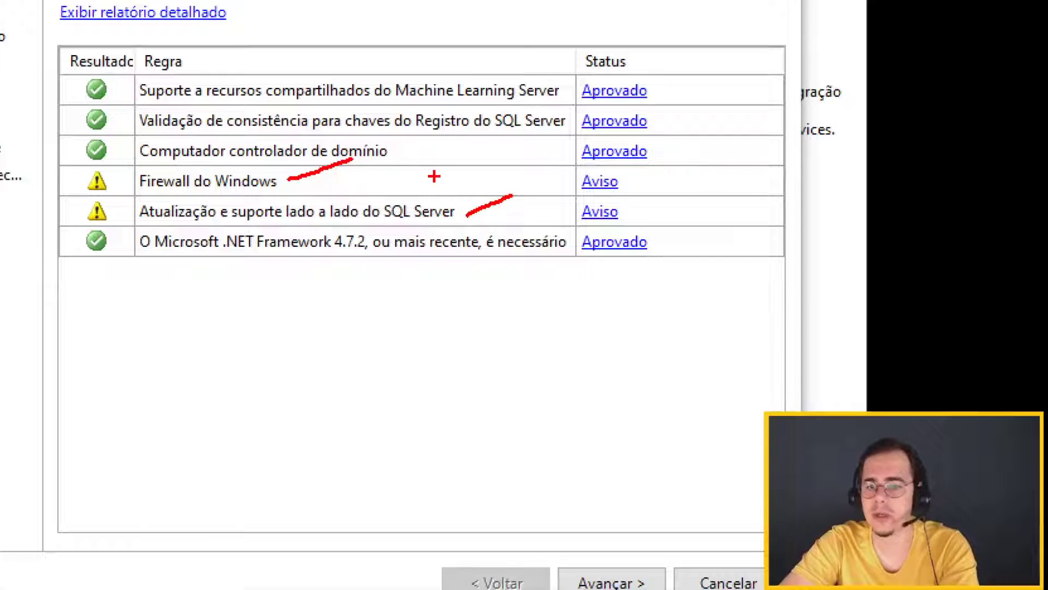
pyautogui.press('Escape')
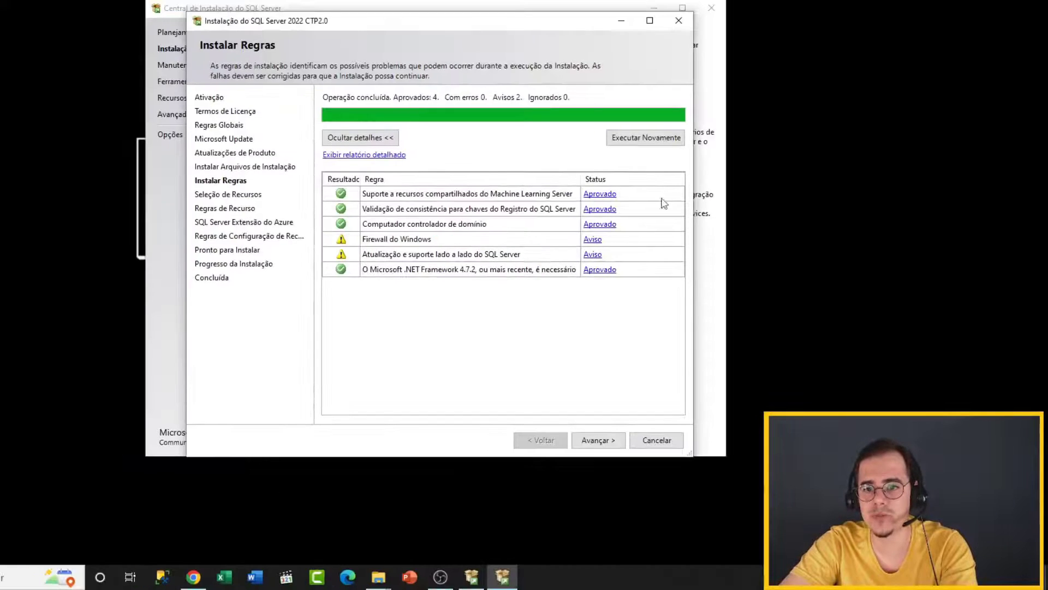
# - Continue from the installation rules to the feature selection and enlarge the setup window to show the full feature list
pyautogui.click(612, 445)
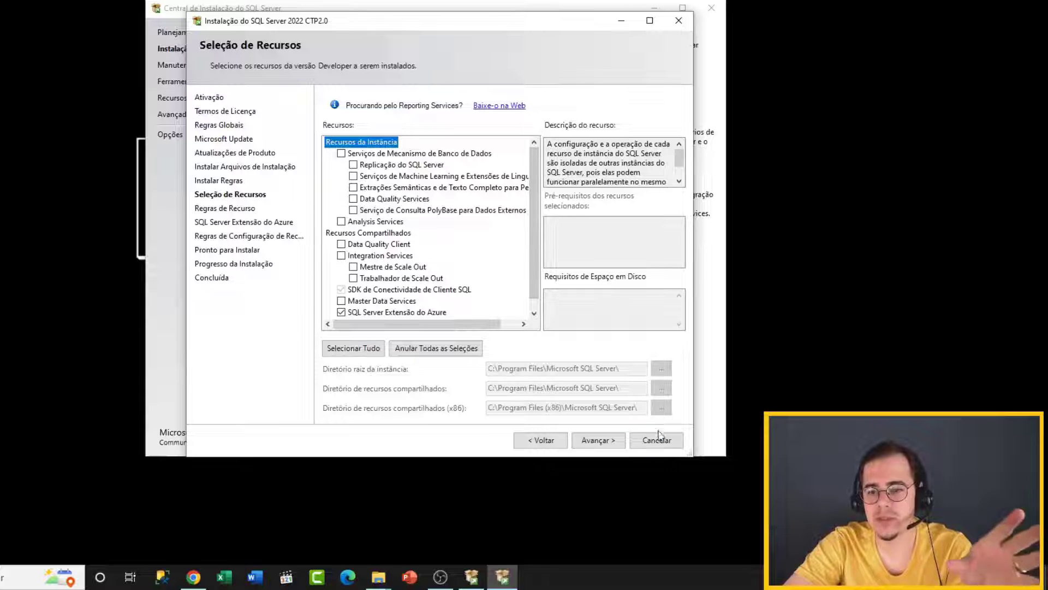
pyautogui.moveTo(691, 450); pyautogui.dragTo(744, 510)
pyautogui.moveTo(502, 22); pyautogui.dragTo(483, 0)
pyautogui.click(12, 92)
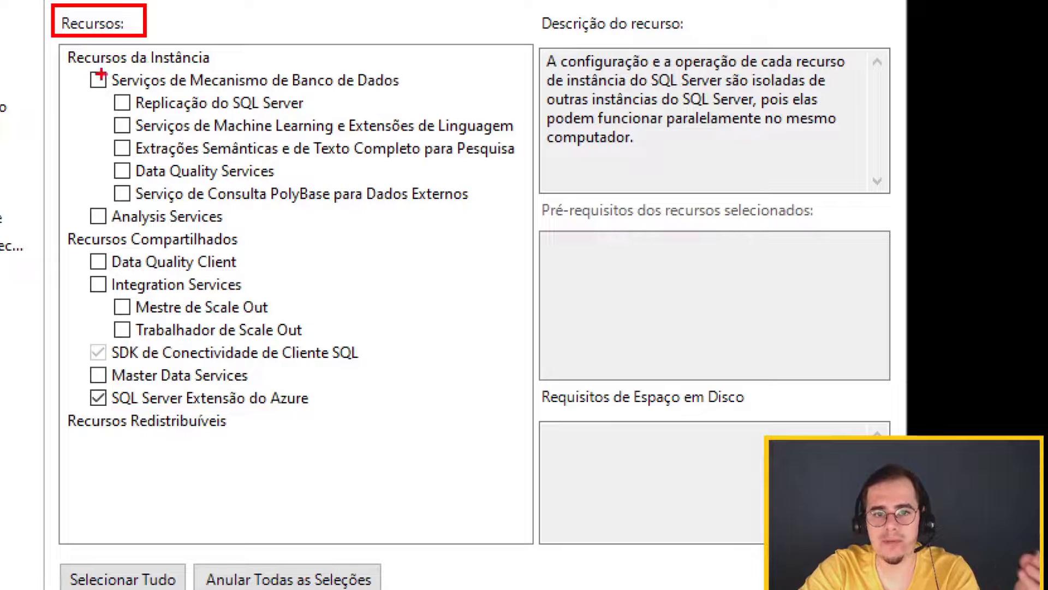
pyautogui.click(98, 80)
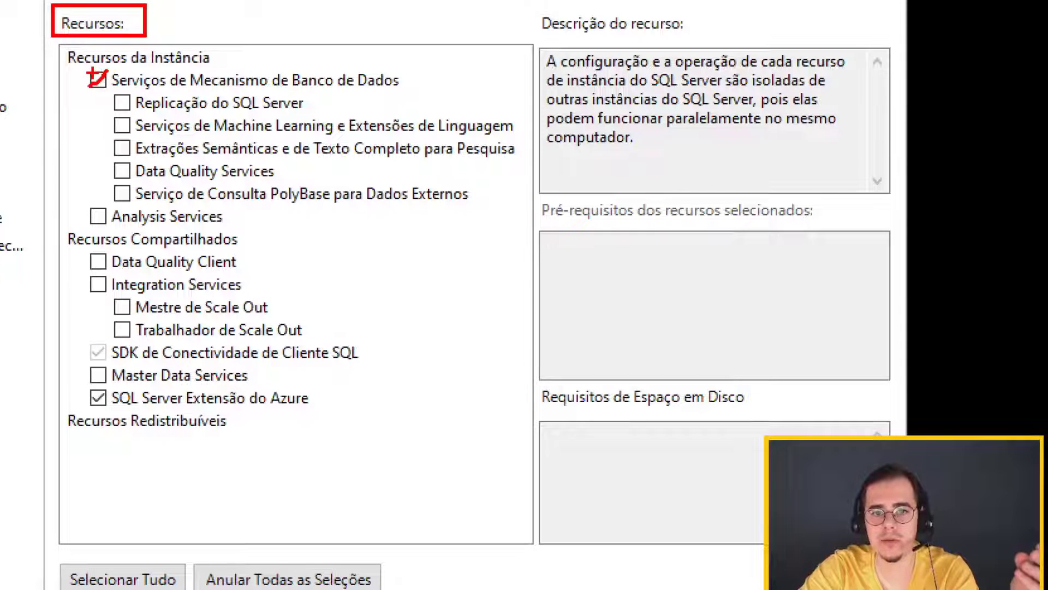
pyautogui.moveTo(92, 73); pyautogui.dragTo(106, 87)
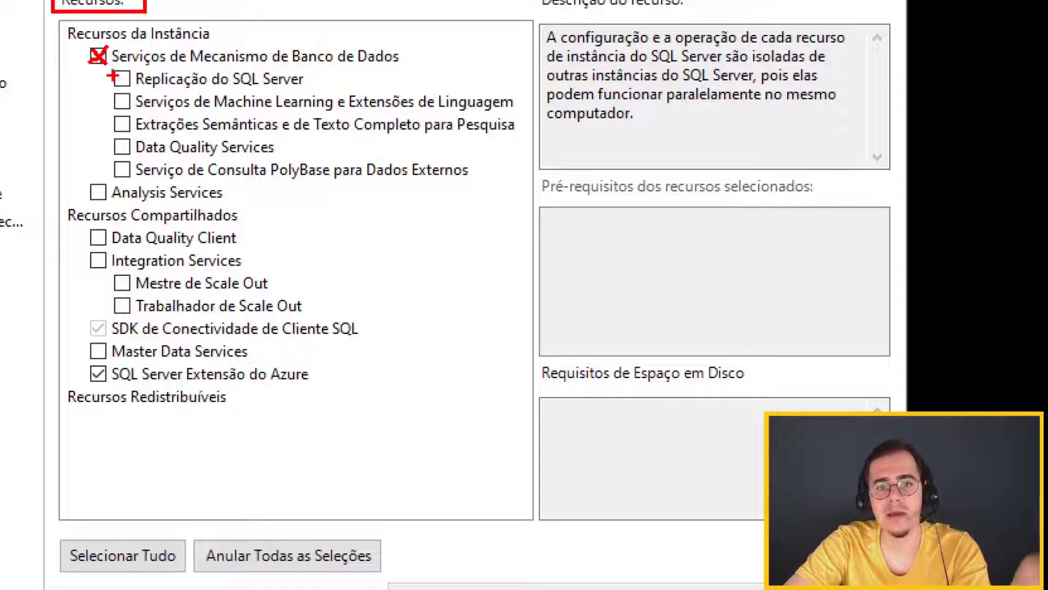
pyautogui.moveTo(126, 73); pyautogui.dragTo(117, 84)
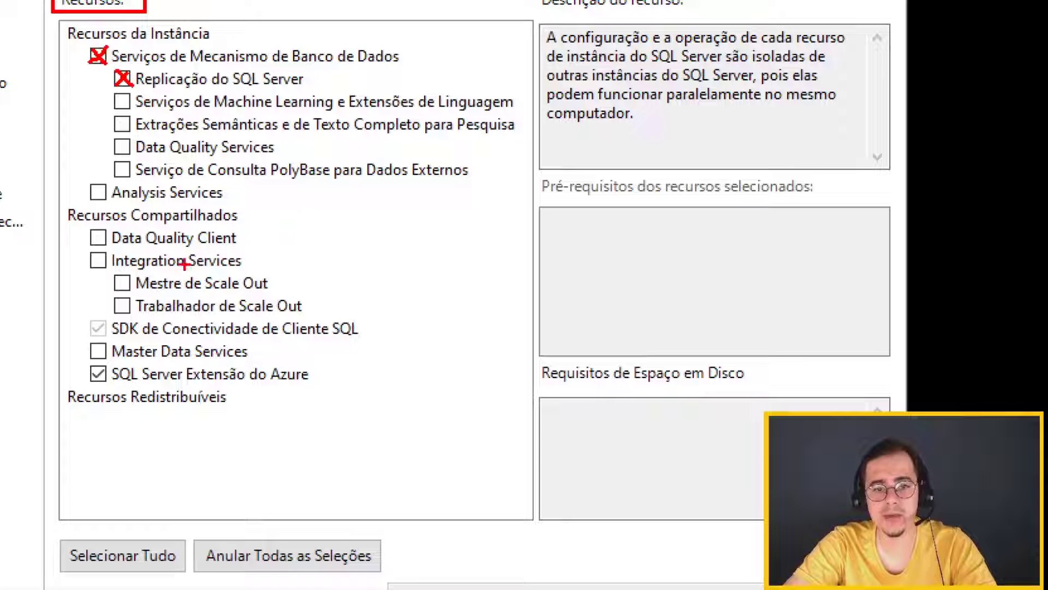
pyautogui.click(99, 261)
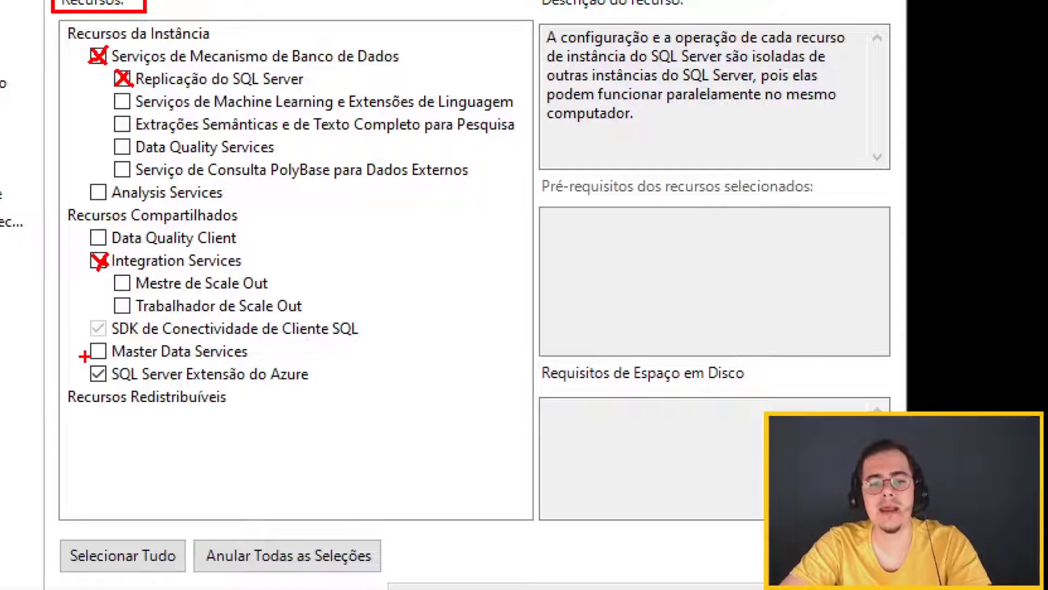
pyautogui.moveTo(85, 356); pyautogui.dragTo(326, 388)
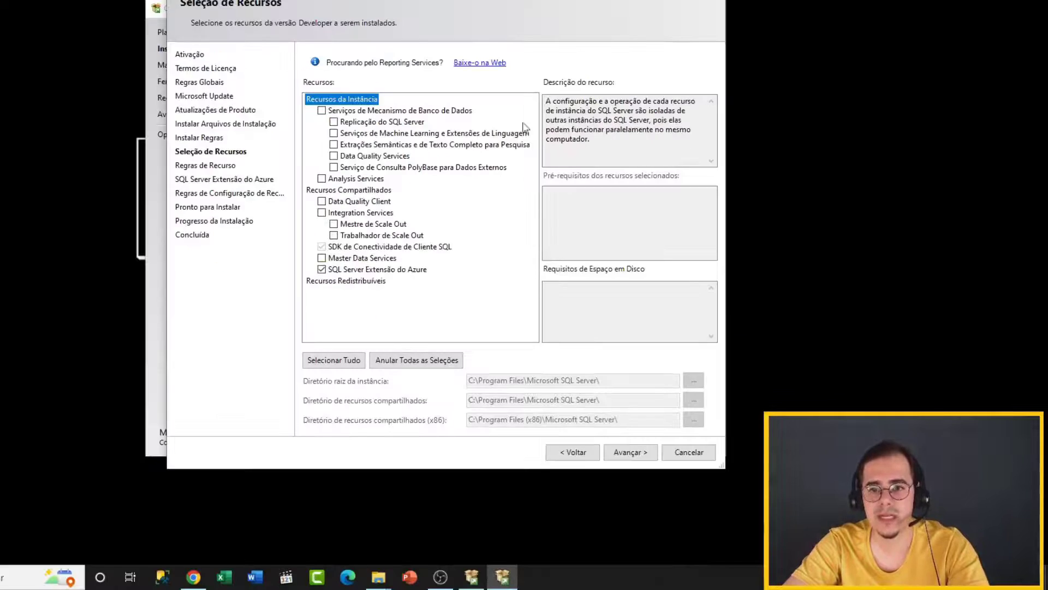
# - Select the Database Engine Services, SQL Server Replication and Integration Services features, deselect the Azure extension, and dismiss the calendar notification
pyautogui.click(321, 111)
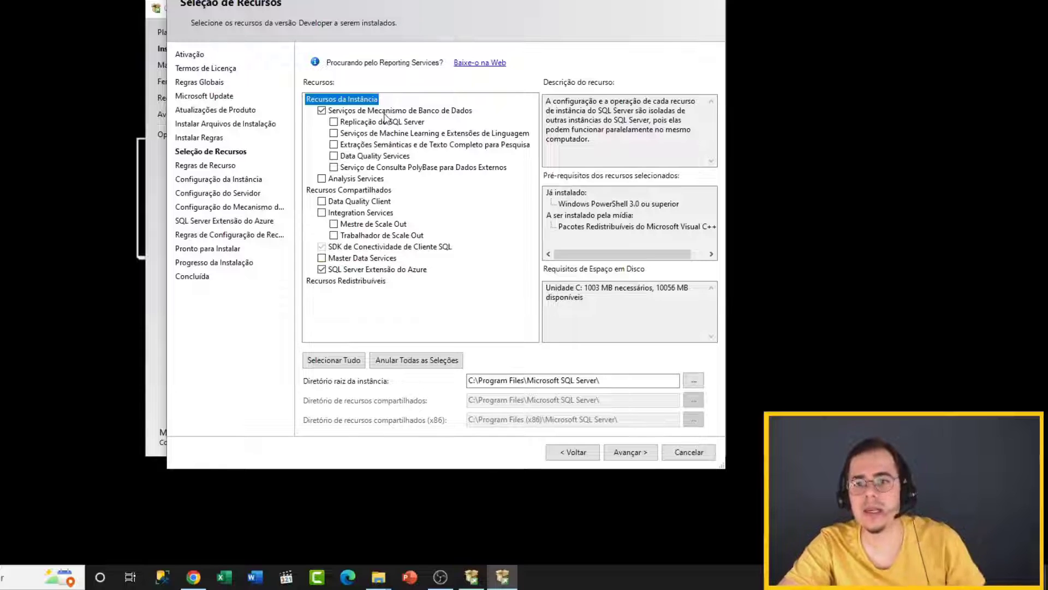
pyautogui.click(334, 122)
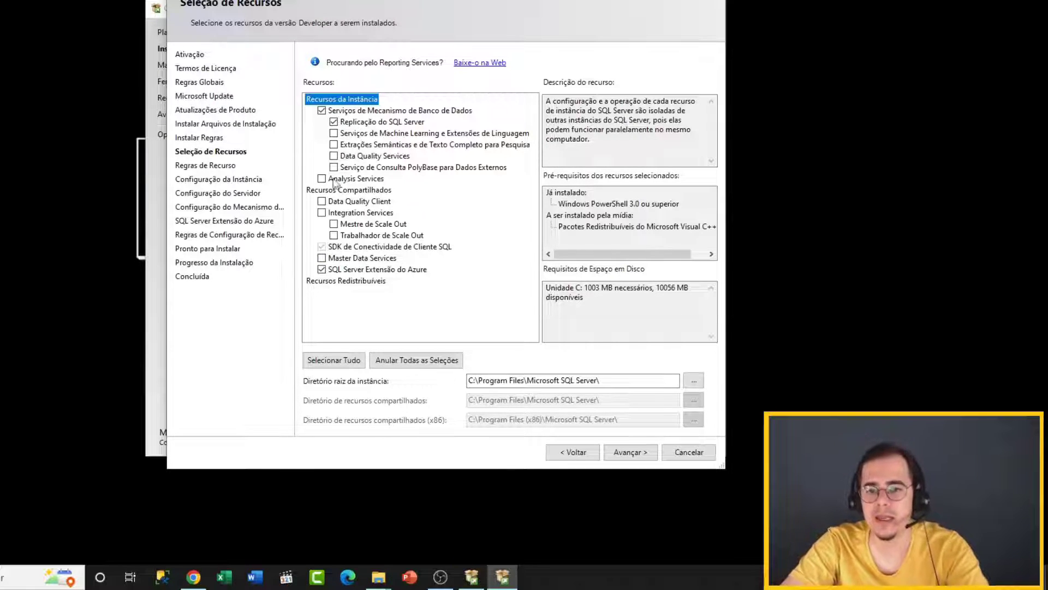
pyautogui.click(322, 213)
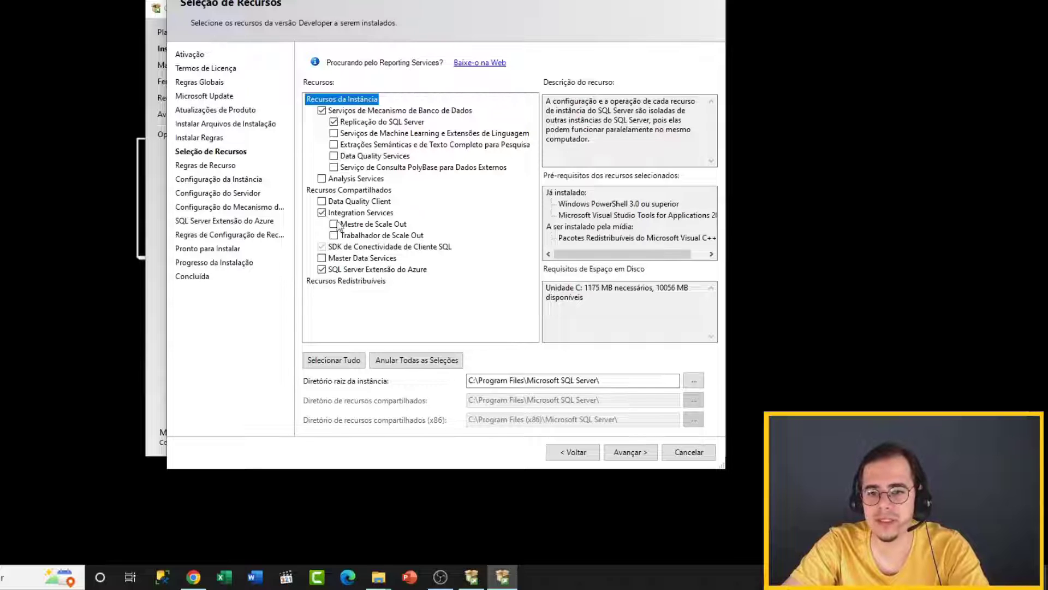
pyautogui.click(322, 270)
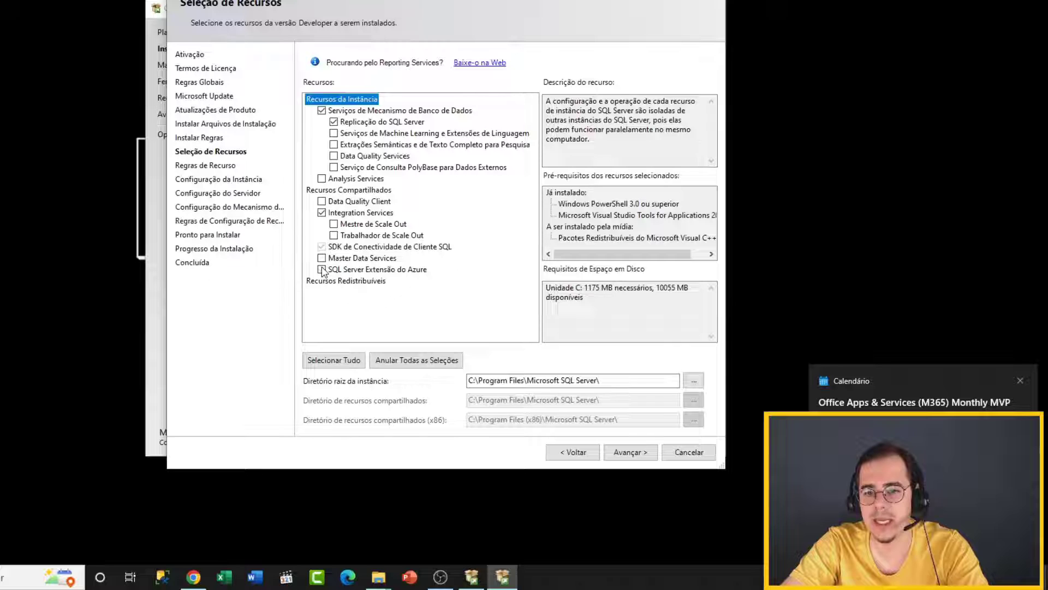
pyautogui.click(1021, 381)
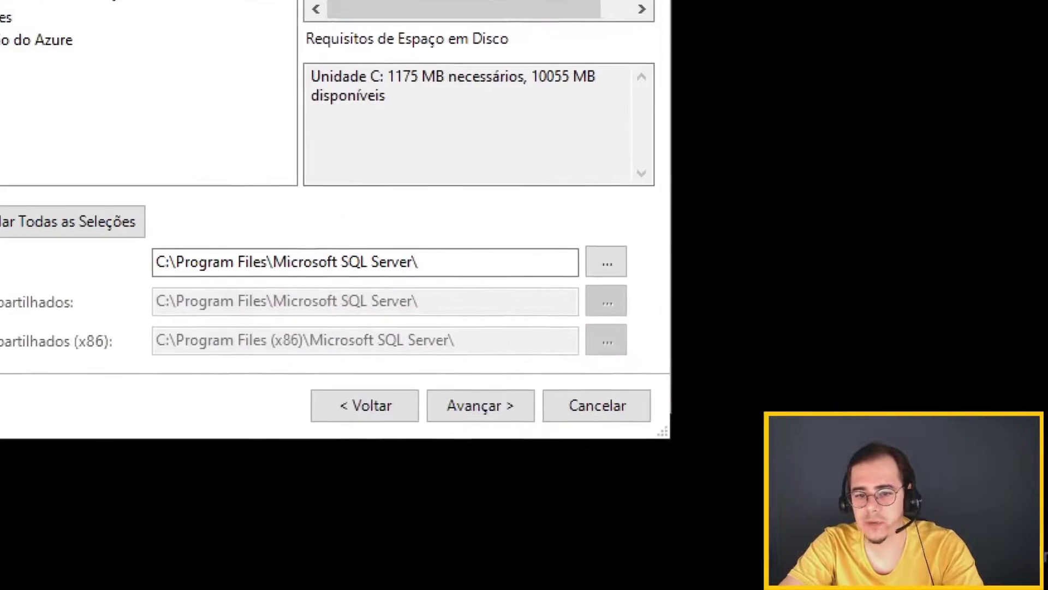
# - Set the instance root directory to D:\Program Files\Microsoft SQL Server\ and continue to the instance configuration
pyautogui.moveTo(0, 198); pyautogui.dragTo(654, 239)
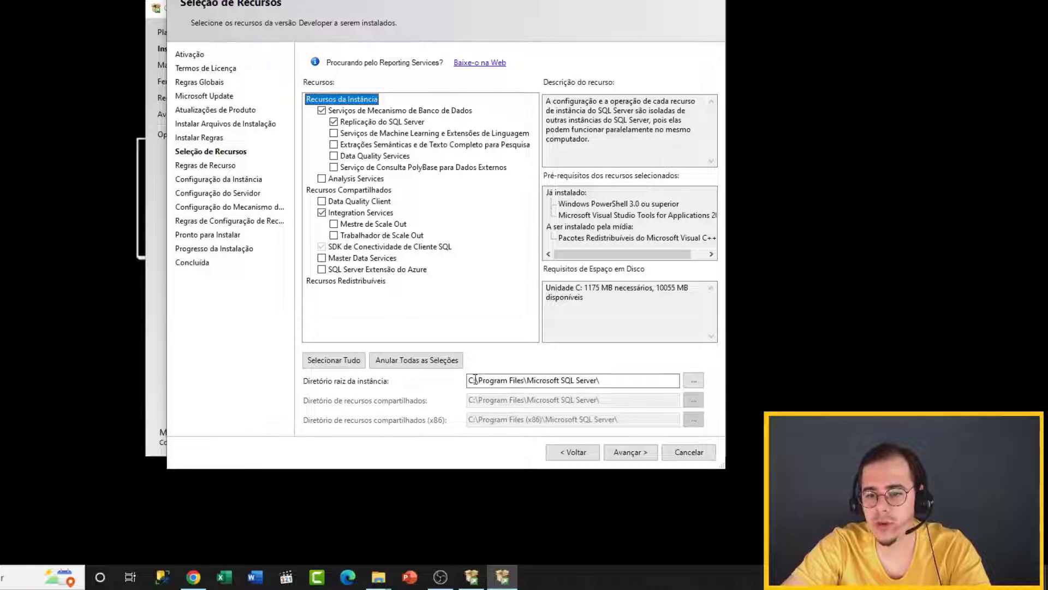
pyautogui.moveTo(474, 378); pyautogui.dragTo(463, 382)
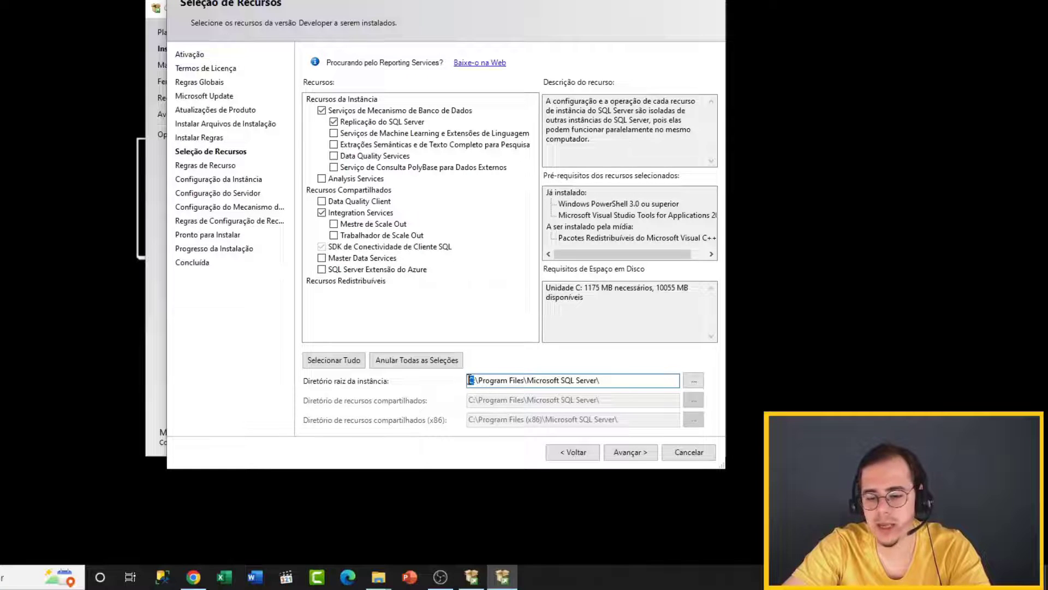
pyautogui.write('D')
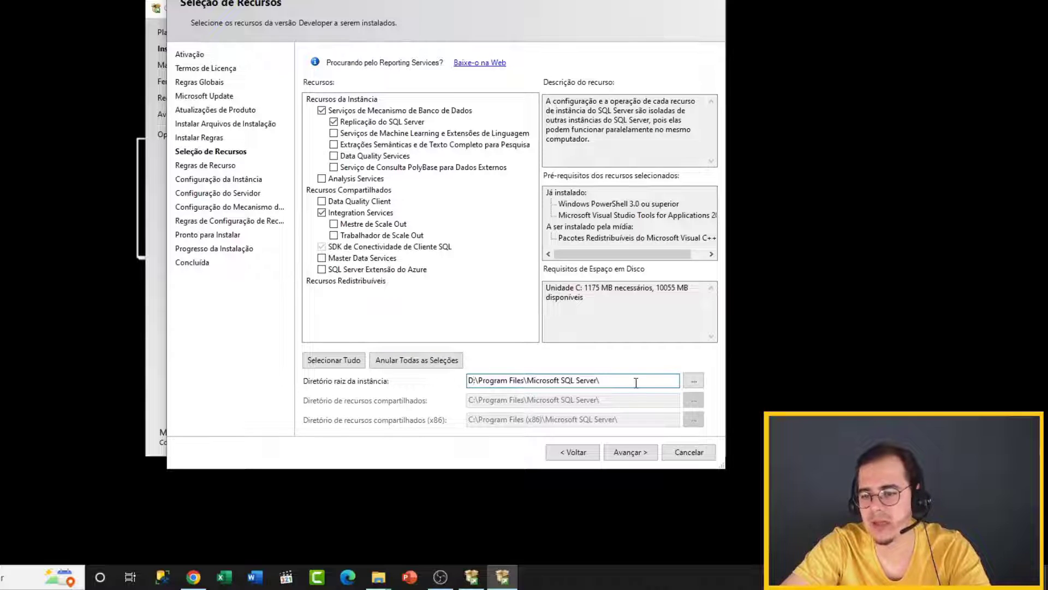
pyautogui.click(695, 380)
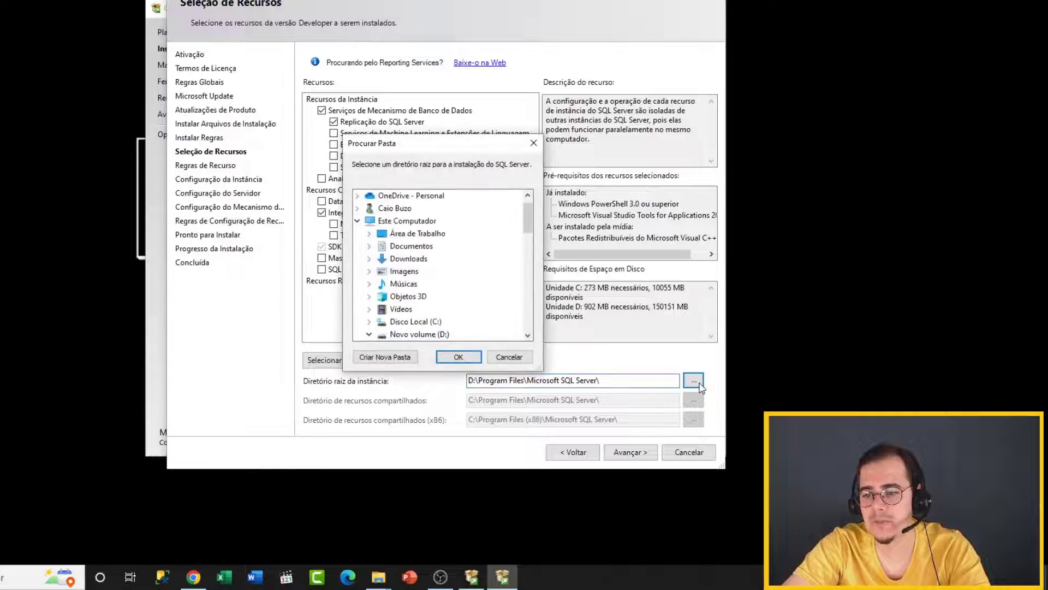
pyautogui.scroll(-5, 526, 235)
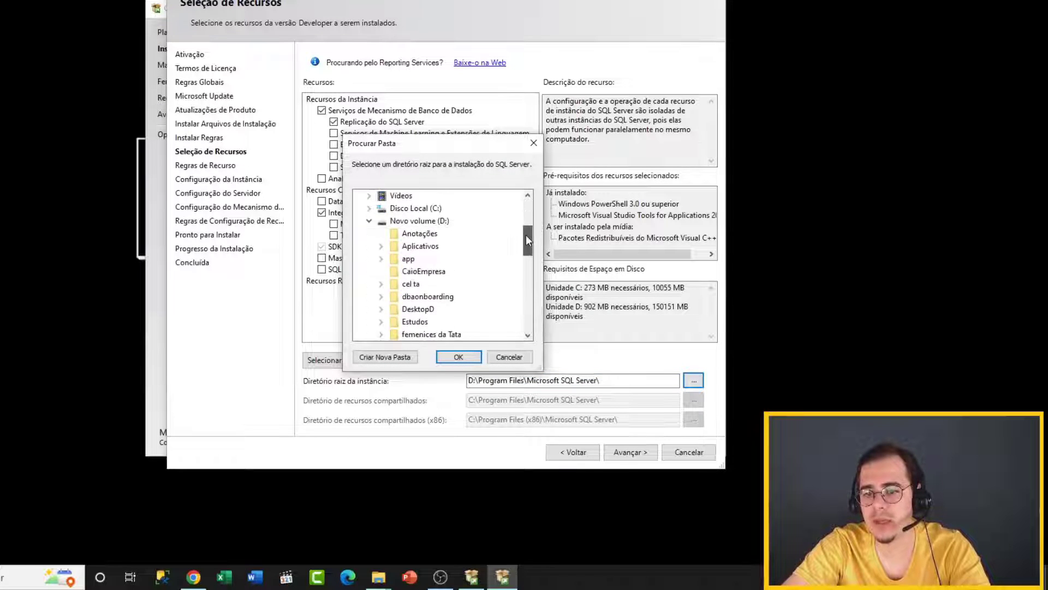
pyautogui.click(511, 357)
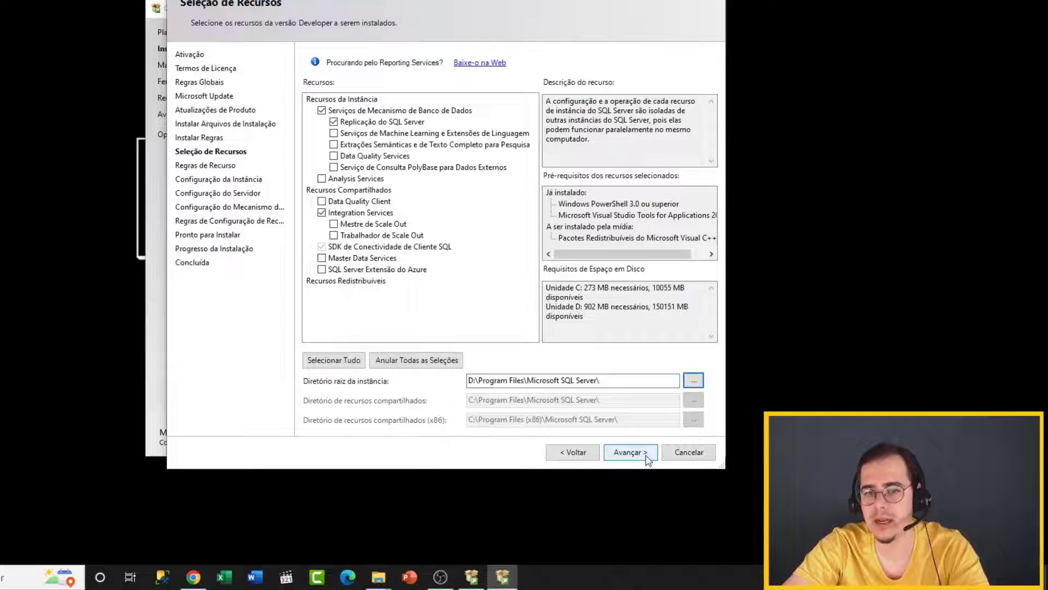
pyautogui.click(628, 452)
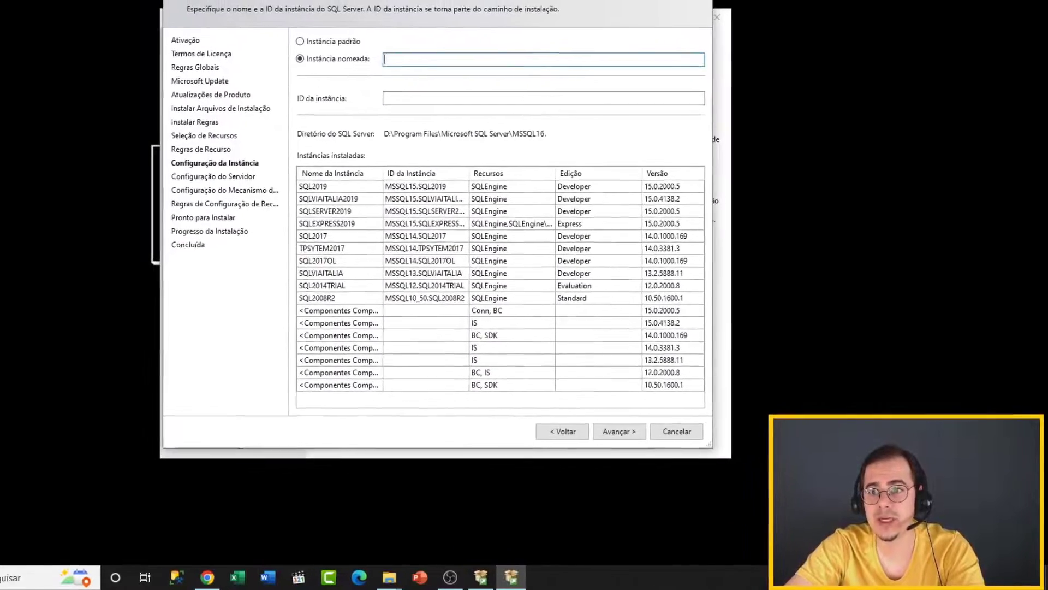
# - Examine the names and version prefixes in the instance IDs of the SQL Server instances already installed
pyautogui.moveTo(518, 6); pyautogui.dragTo(514, 16)
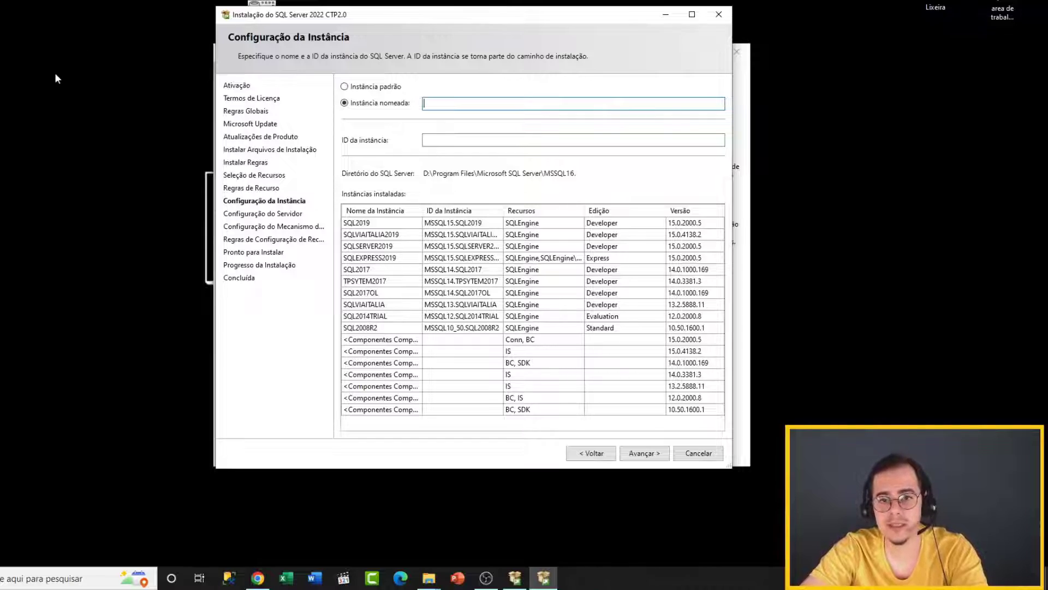
pyautogui.click(72, 82)
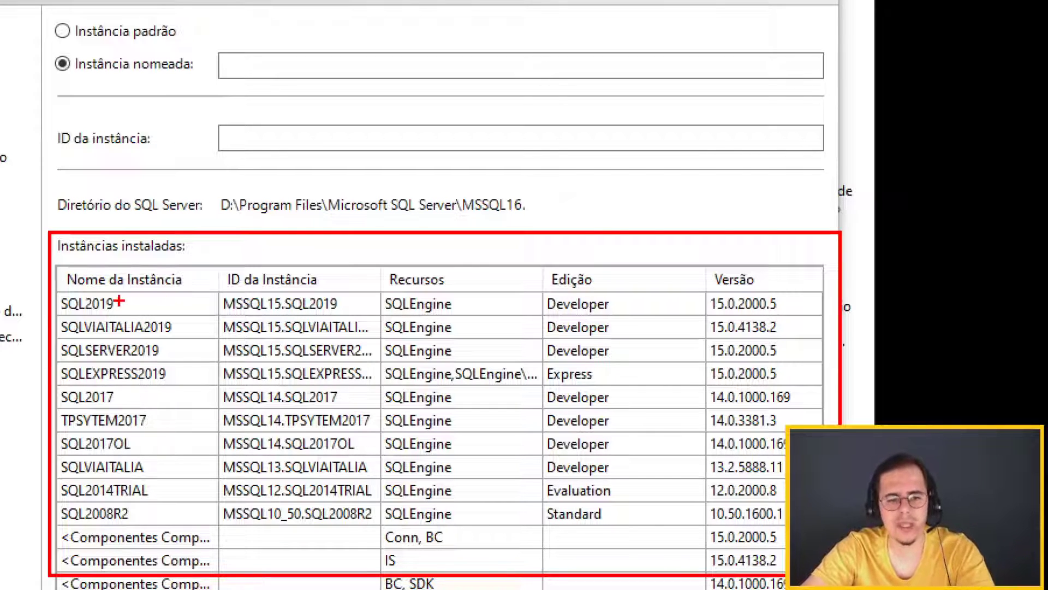
pyautogui.moveTo(119, 301); pyautogui.dragTo(163, 271)
pyautogui.moveTo(191, 328); pyautogui.dragTo(203, 320)
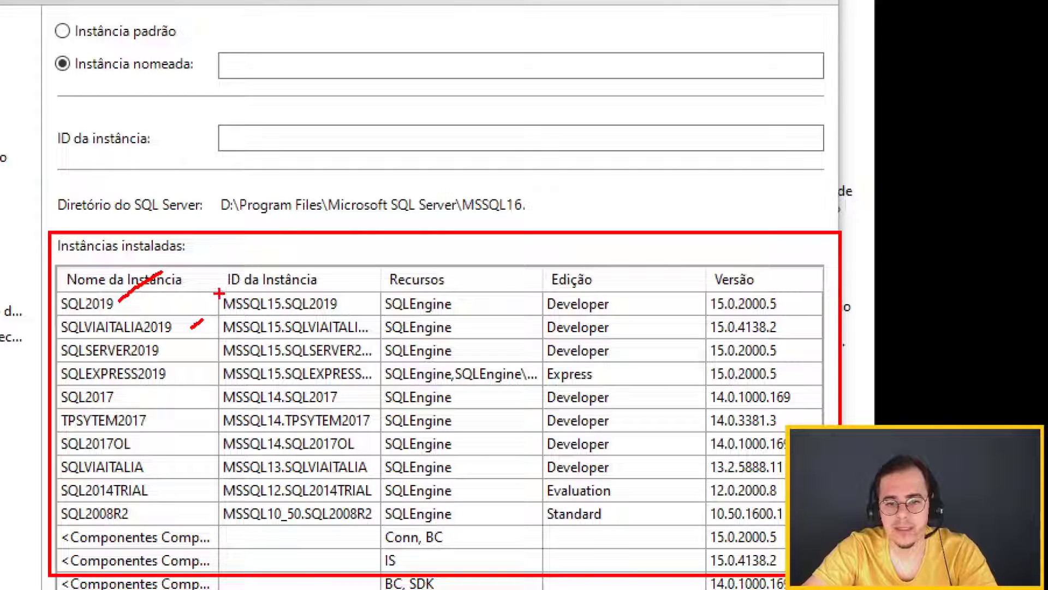
pyautogui.moveTo(220, 295)
pyautogui.mouseDown()
pyautogui.moveTo(262, 344)
pyautogui.moveTo(289, 413)
pyautogui.moveTo(285, 531)
pyautogui.mouseUp()
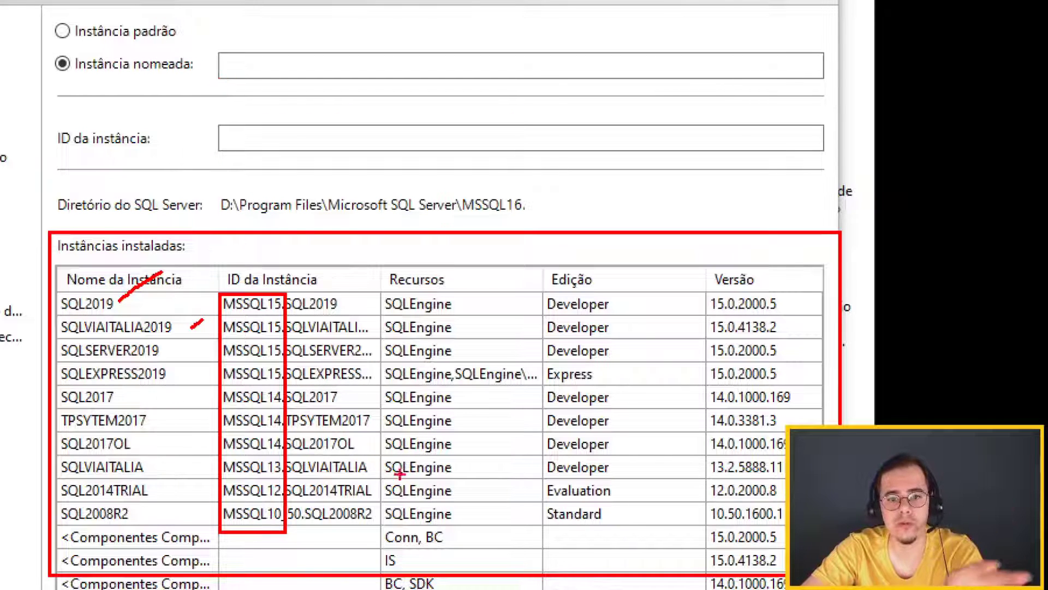
pyautogui.moveTo(599, 261); pyautogui.dragTo(298, 429)
pyautogui.moveTo(249, 241)
pyautogui.mouseDown()
pyautogui.moveTo(352, 322)
pyautogui.moveTo(577, 423)
pyautogui.mouseUp()
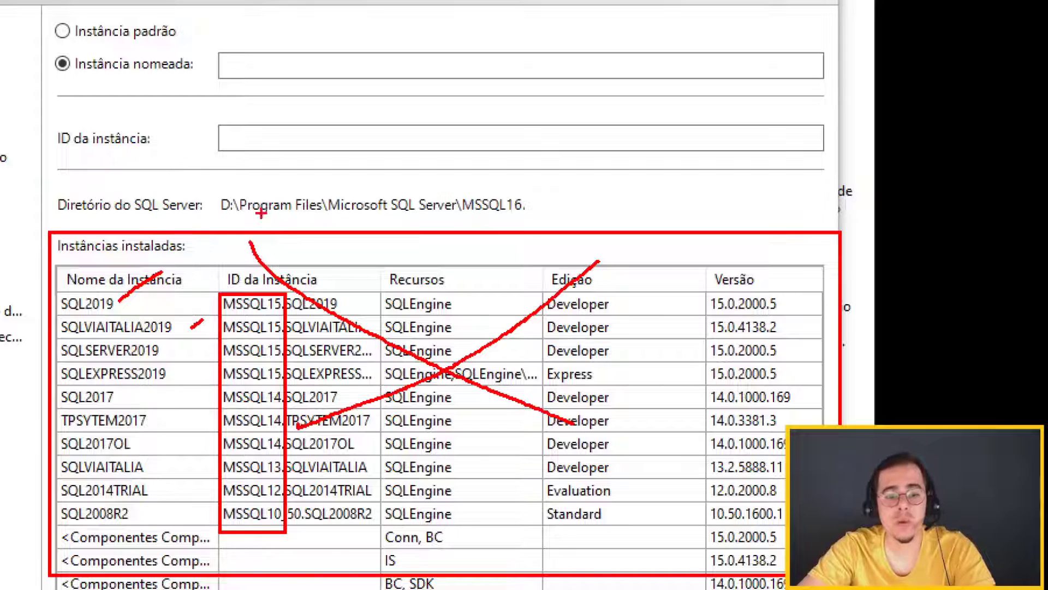
pyautogui.press('Escape')
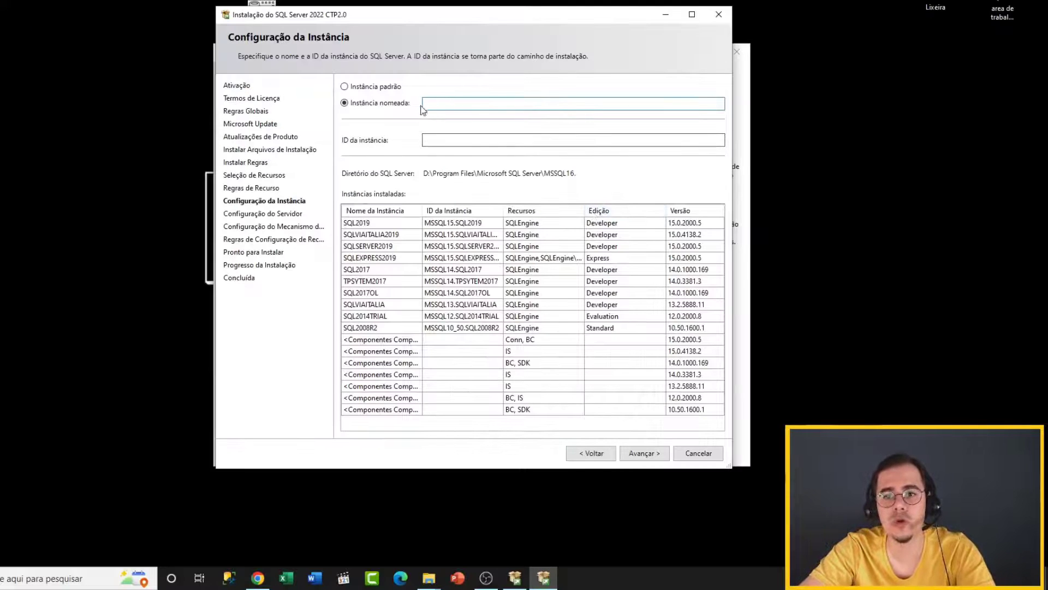
# - Configure a named instance called SQL2022 with the matching instance ID and continue to the server configuration
pyautogui.click(356, 87)
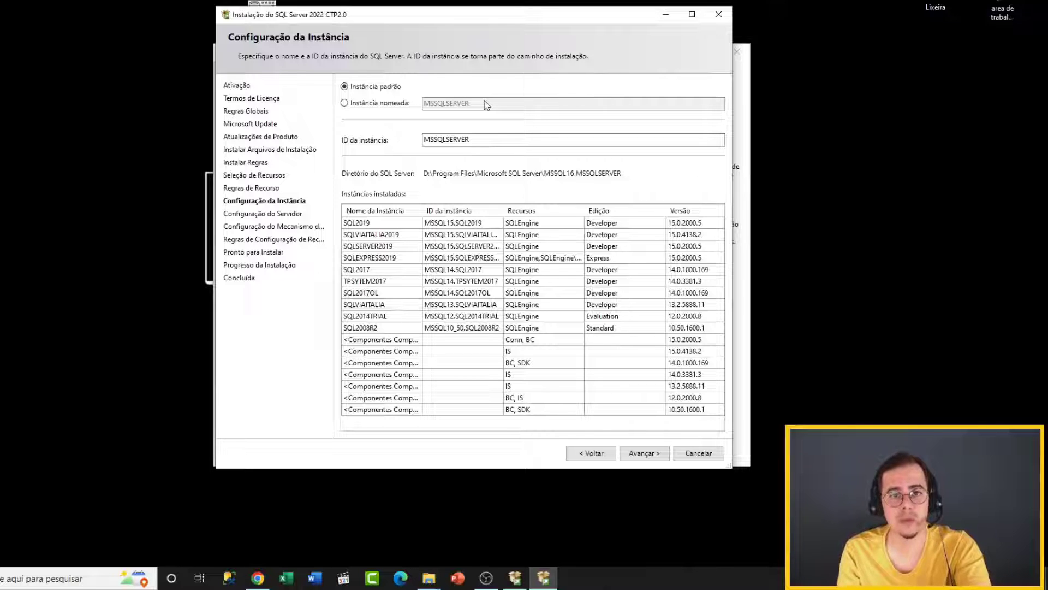
pyautogui.click(361, 103)
pyautogui.click(447, 103)
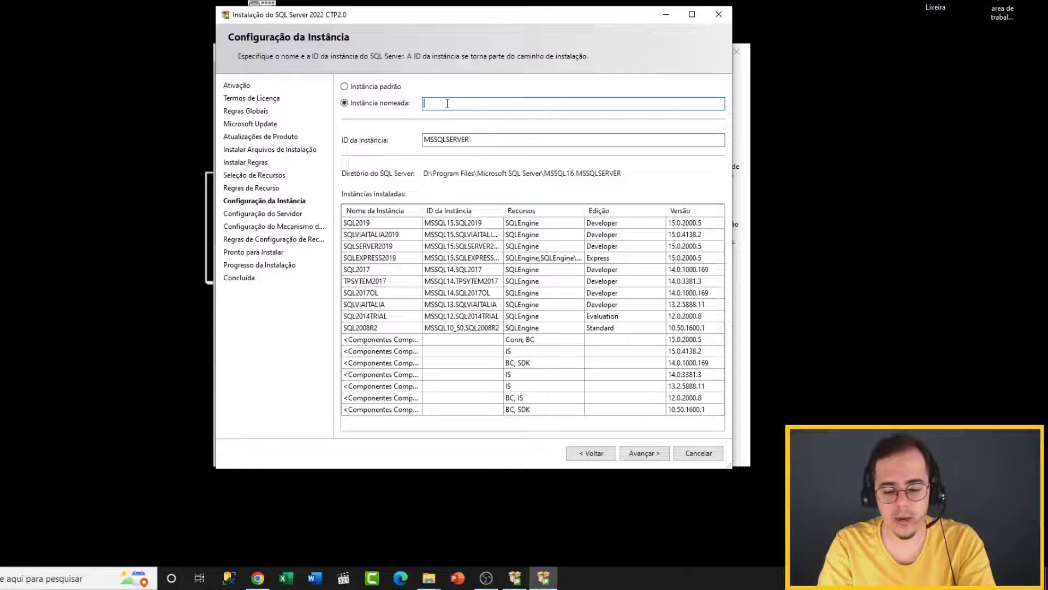
pyautogui.write('SQL20')
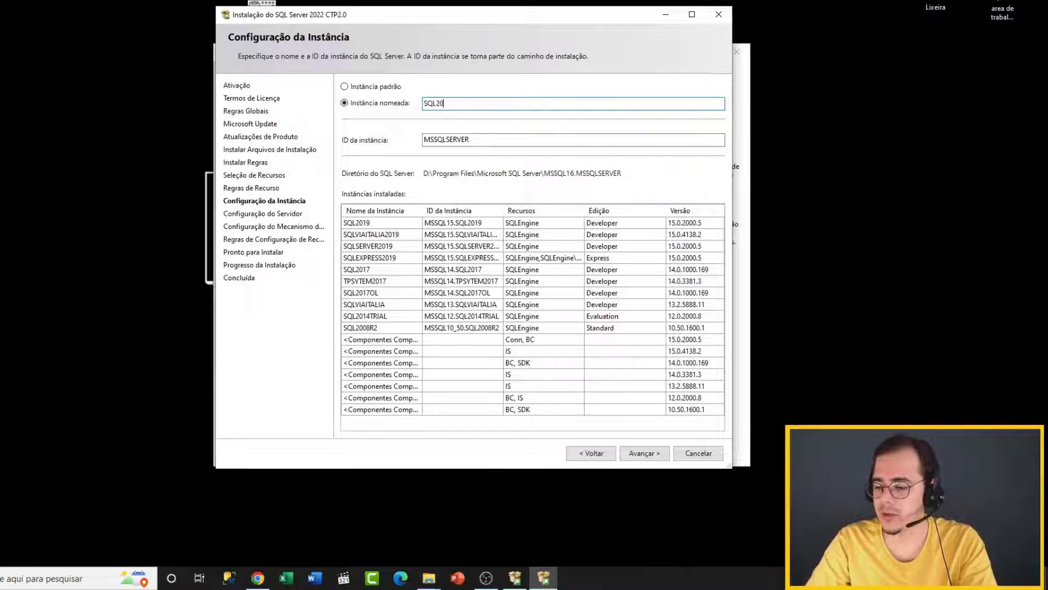
pyautogui.write('22')
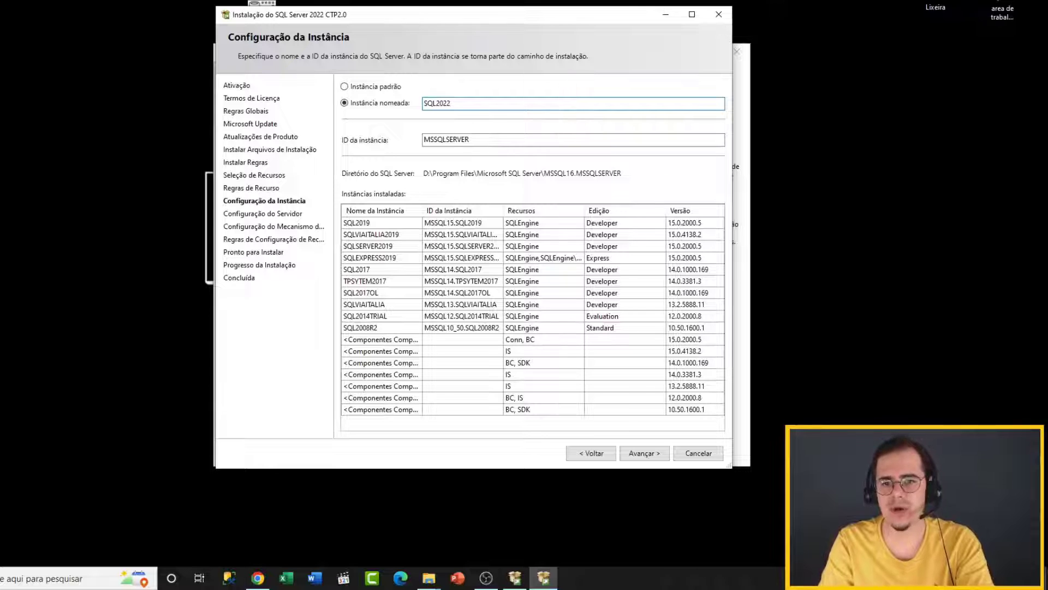
pyautogui.press('Tab')
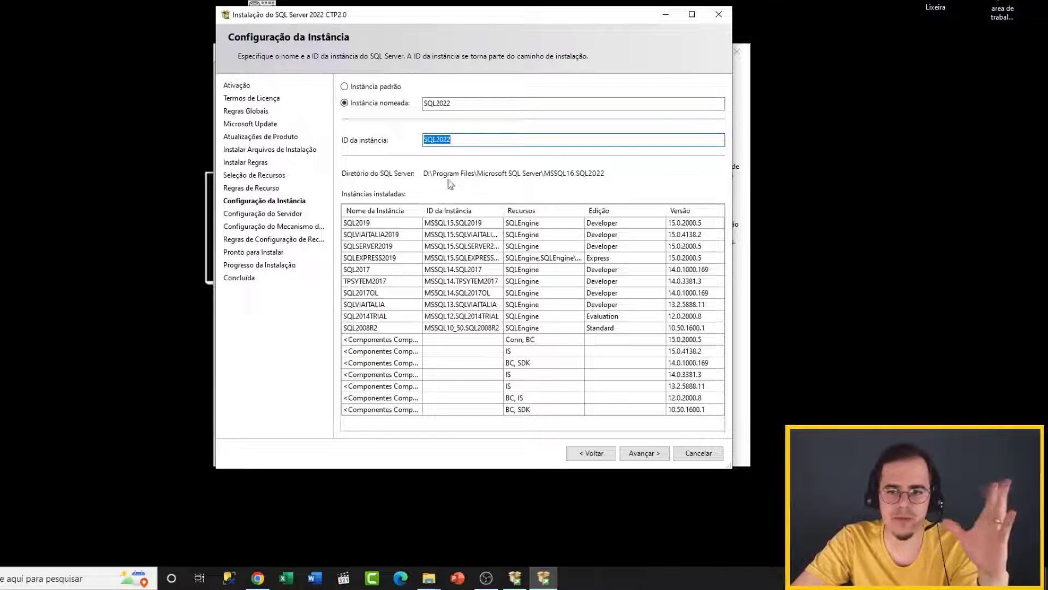
pyautogui.click(490, 104)
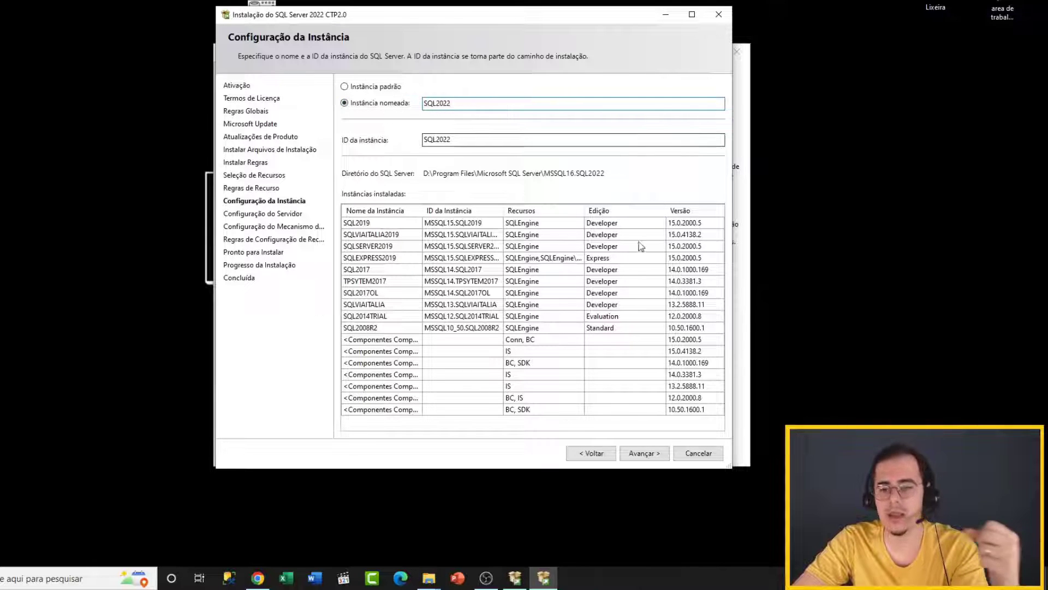
pyautogui.click(655, 455)
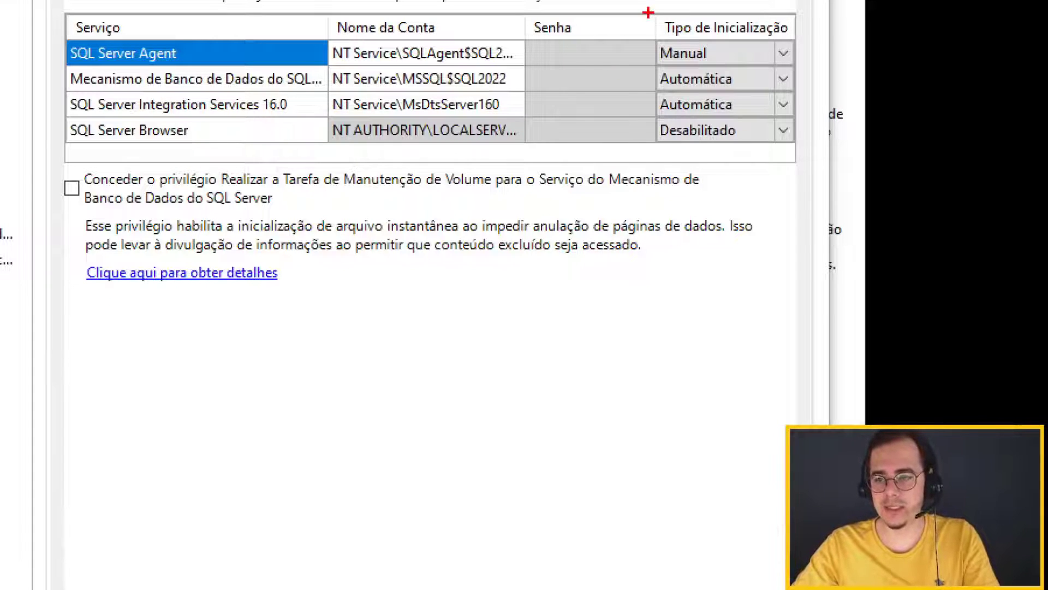
# - Set the Database Engine and Integration Services startup types to Manual and grant the Database Engine service the volume maintenance task privilege
pyautogui.moveTo(656, 62); pyautogui.dragTo(753, 89)
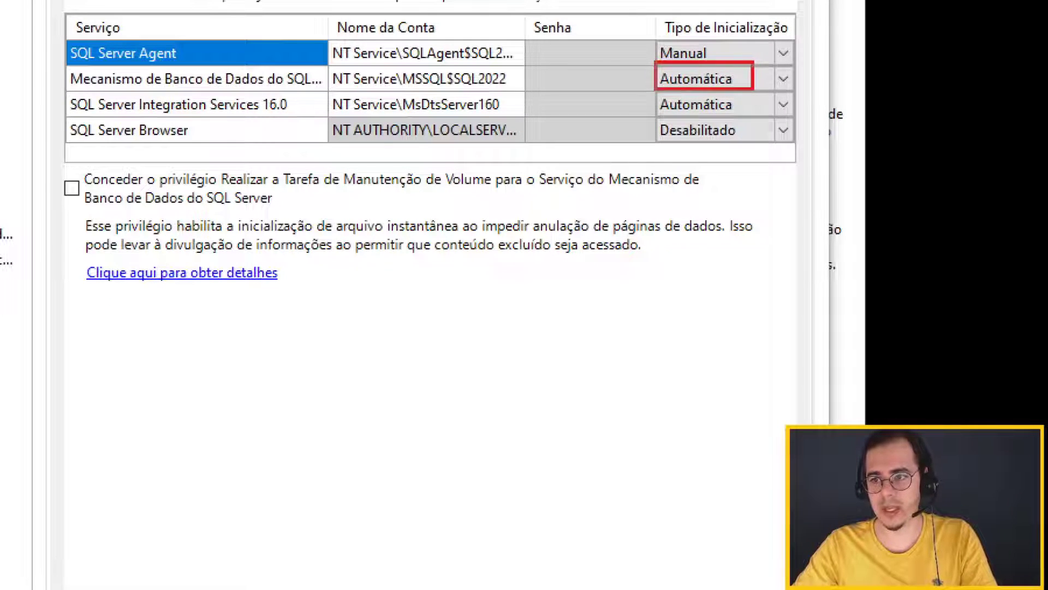
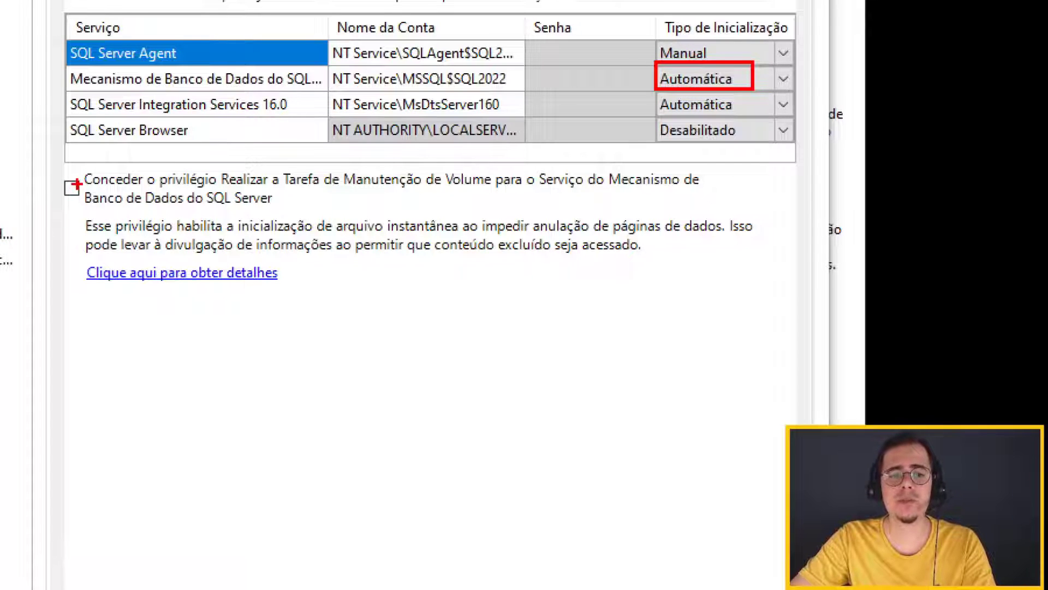
pyautogui.moveTo(78, 184)
pyautogui.mouseDown()
pyautogui.moveTo(57, 202)
pyautogui.moveTo(88, 201)
pyautogui.mouseUp()
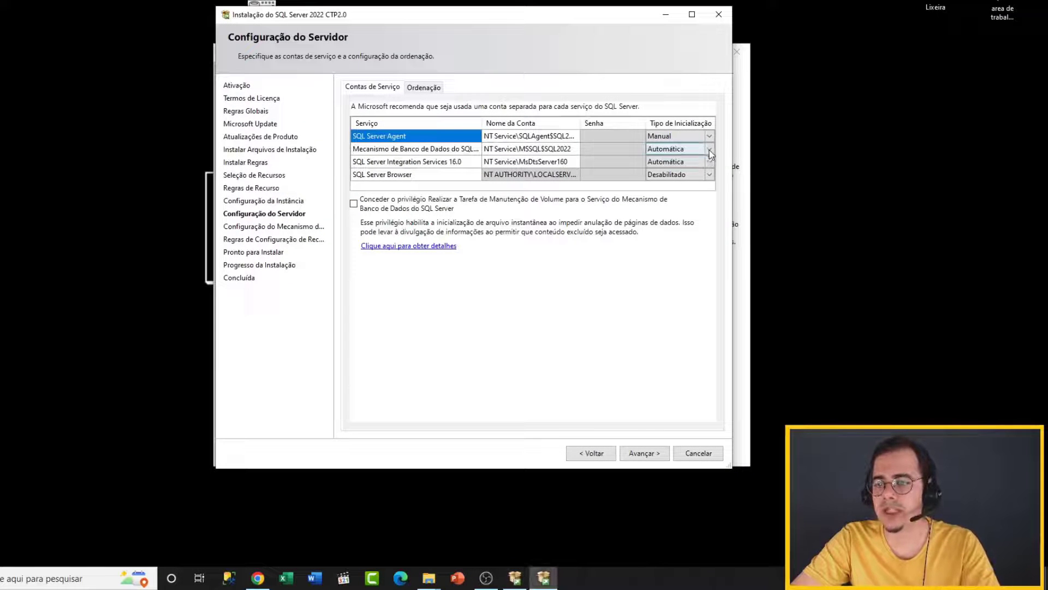
pyautogui.click(725, 120)
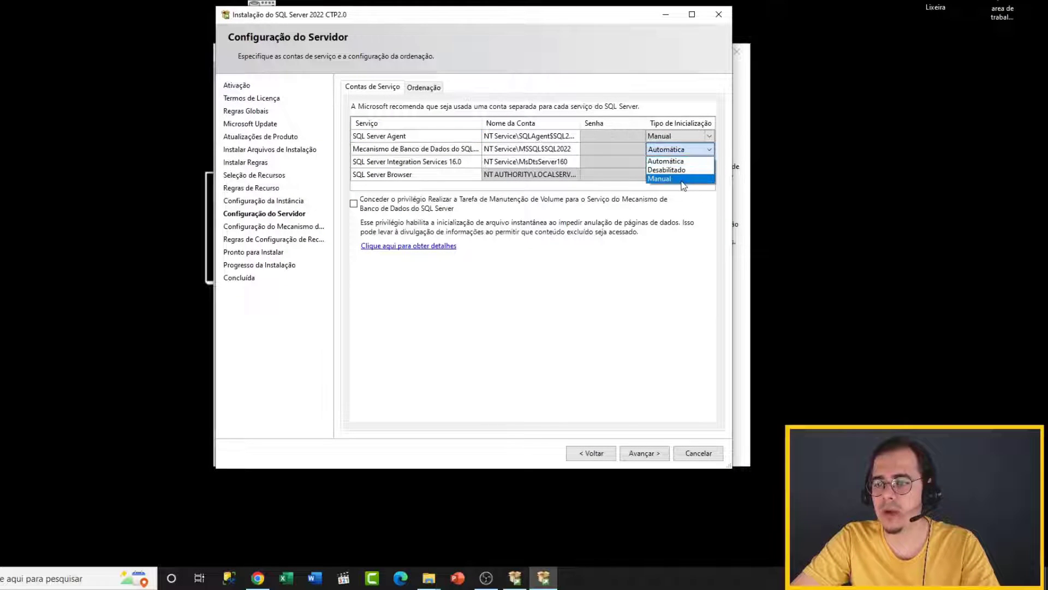
pyautogui.click(683, 179)
pyautogui.click(693, 162)
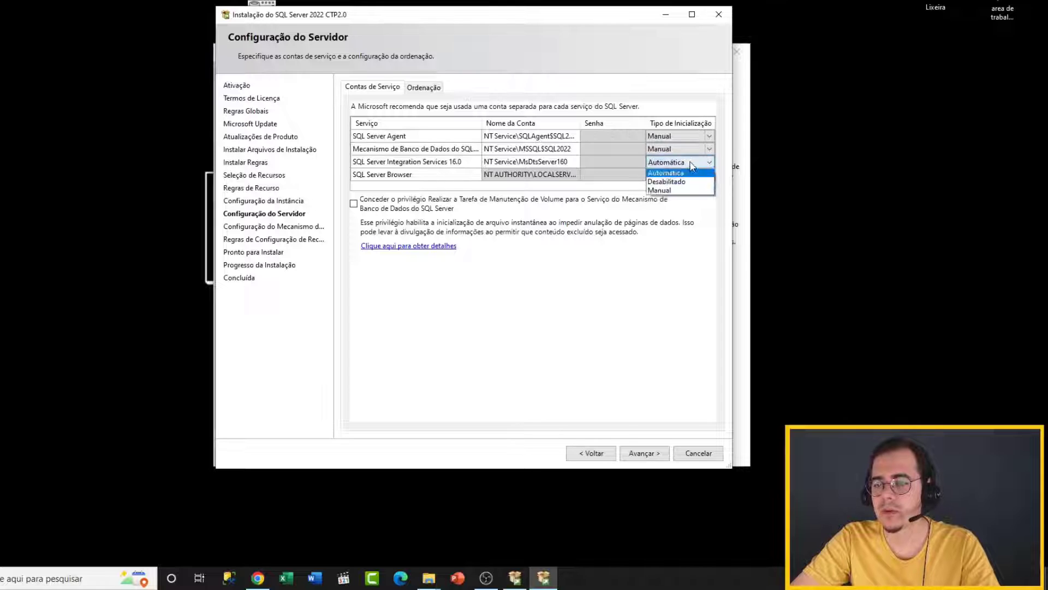
pyautogui.click(660, 190)
pyautogui.click(708, 175)
pyautogui.click(666, 195)
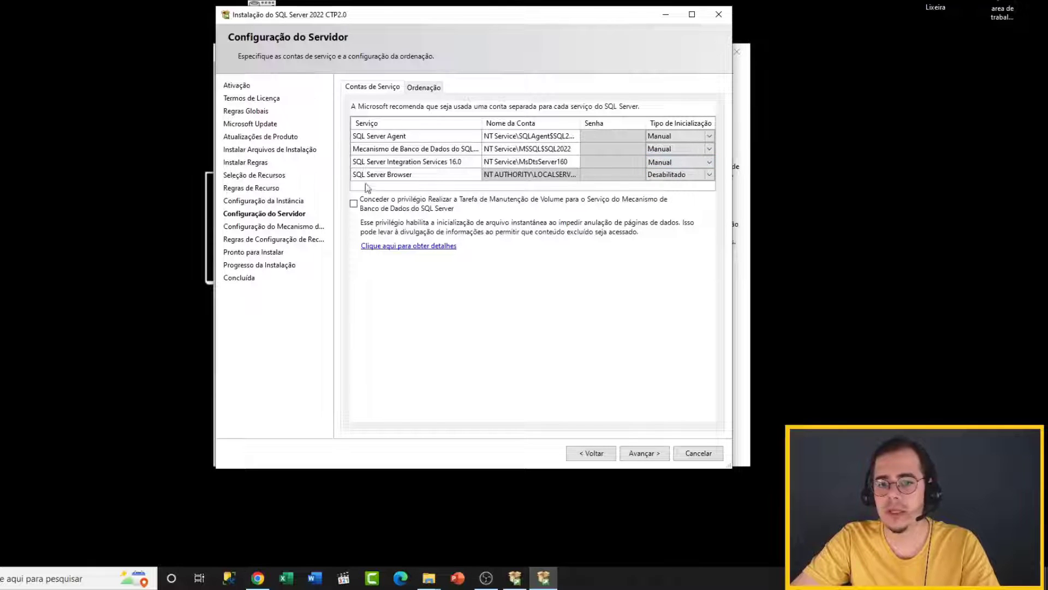
pyautogui.click(354, 204)
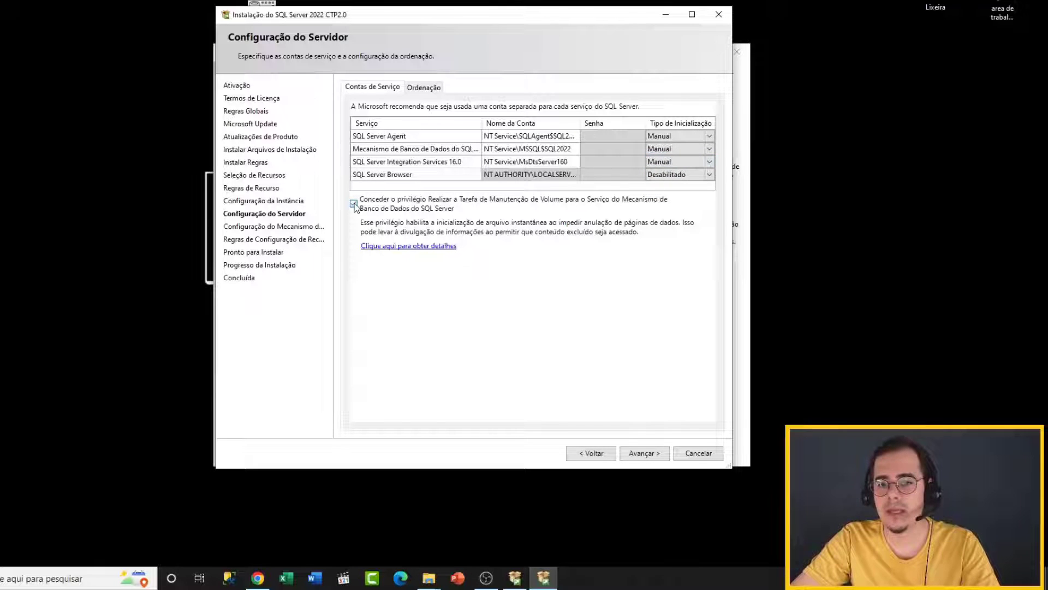
# - Customize the Database Engine collation to Latin1_General_CI_AI by turning off accent sensitivity
pyautogui.click(424, 90)
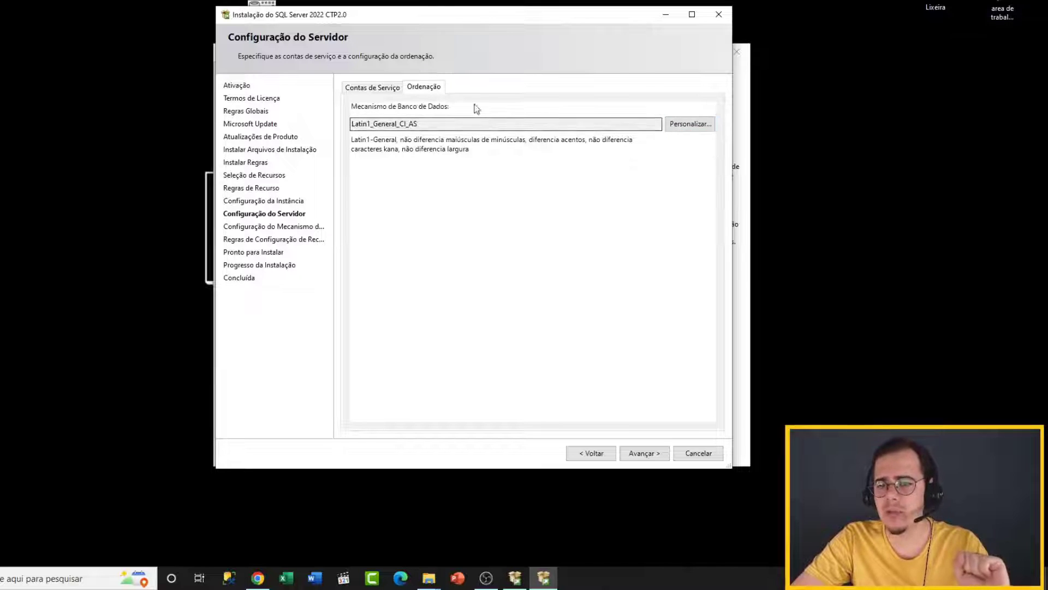
pyautogui.moveTo(420, 123); pyautogui.dragTo(410, 123)
pyautogui.click(421, 124)
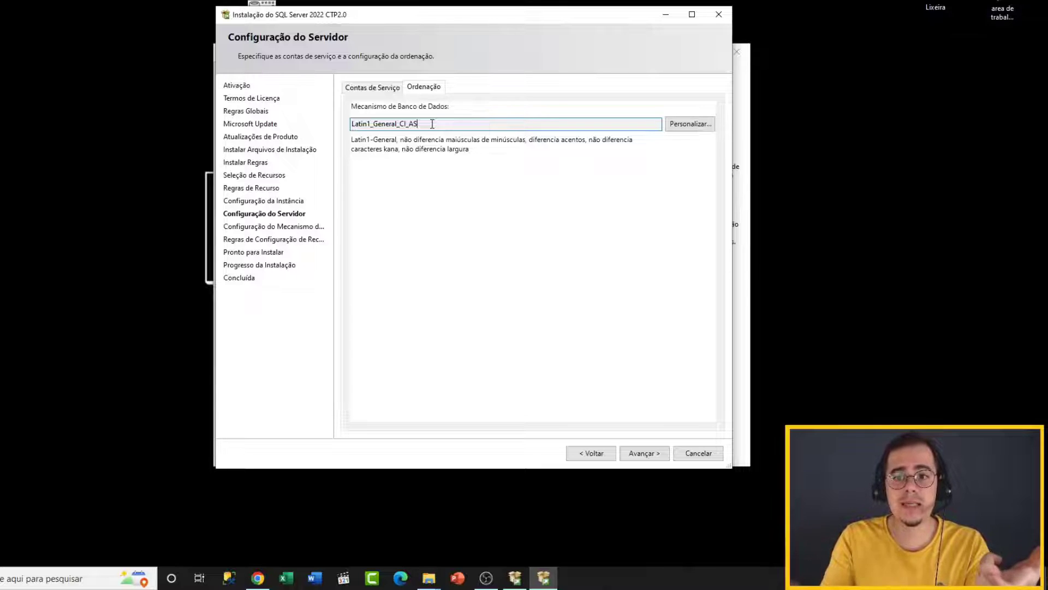
pyautogui.moveTo(432, 124); pyautogui.dragTo(411, 124)
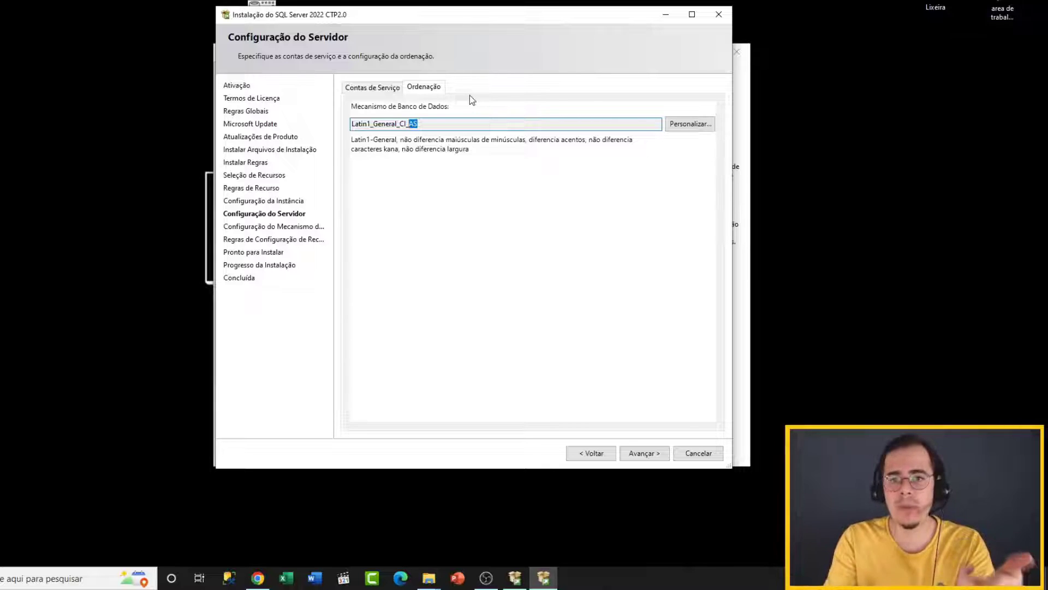
pyautogui.click(692, 125)
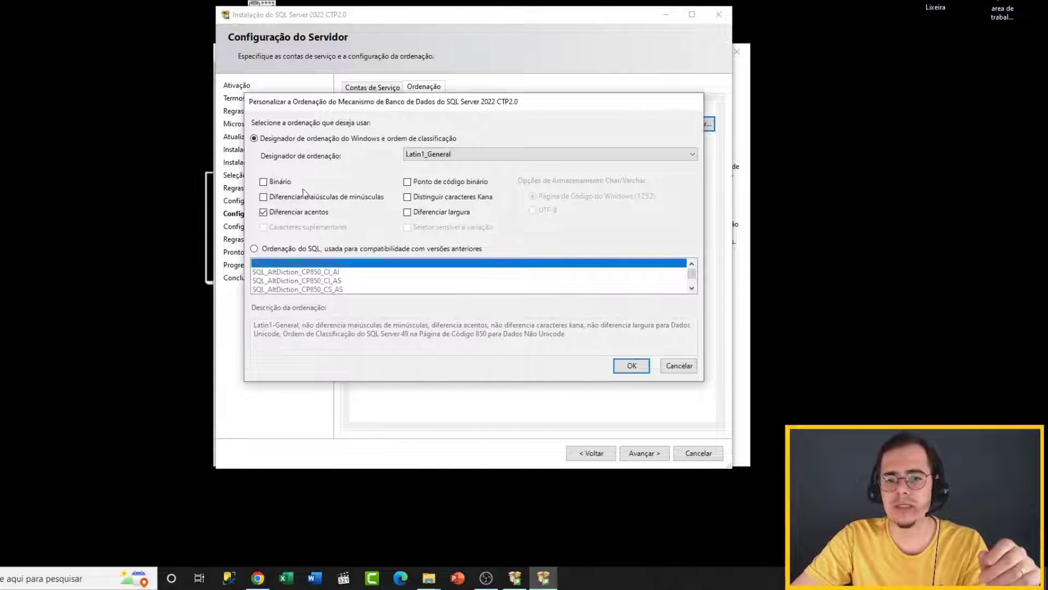
pyautogui.click(275, 216)
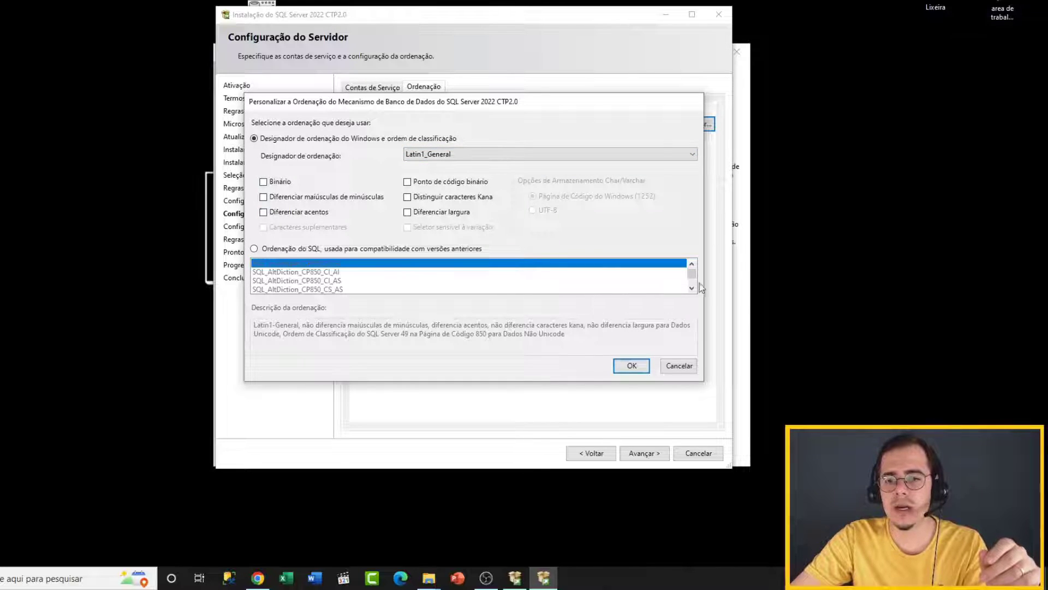
pyautogui.click(639, 366)
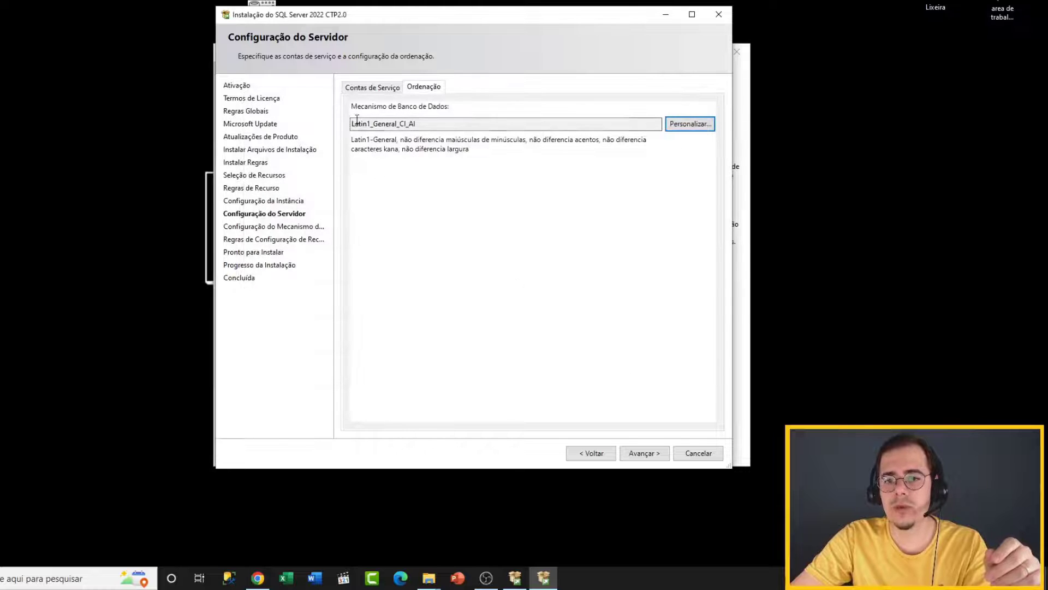
pyautogui.moveTo(354, 124); pyautogui.dragTo(422, 125)
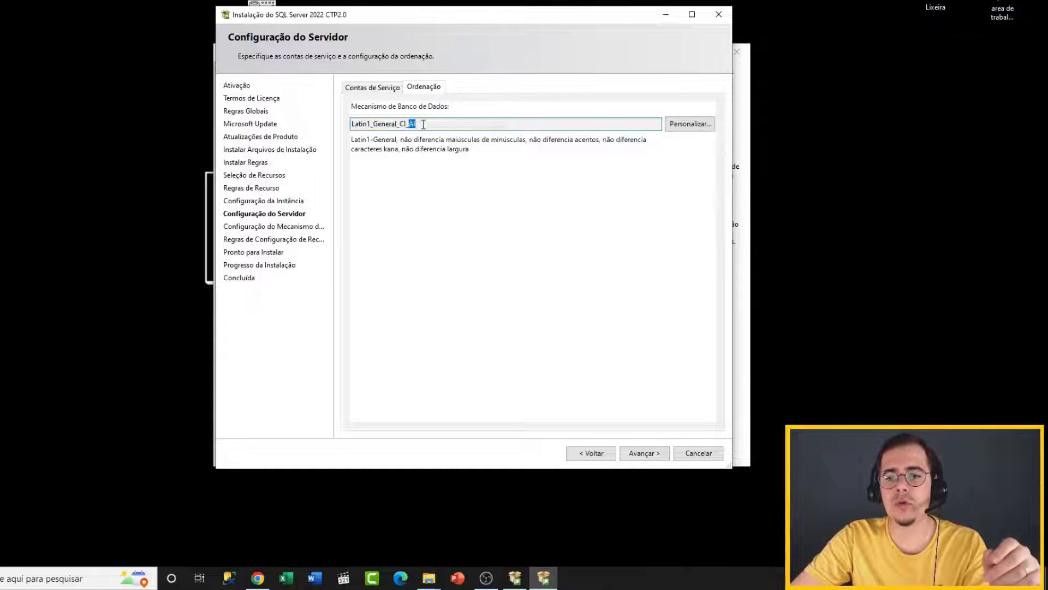
pyautogui.click(421, 125)
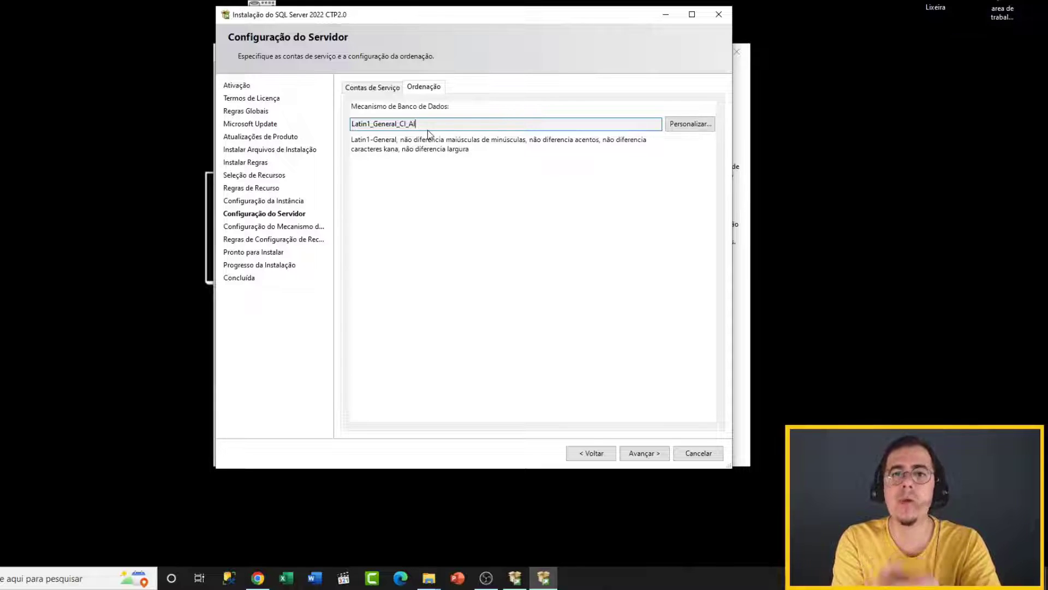
# - Set mixed mode authentication with the sa account password entered and confirmed, and add the current Windows user as SQL Server administrator
pyautogui.click(667, 461)
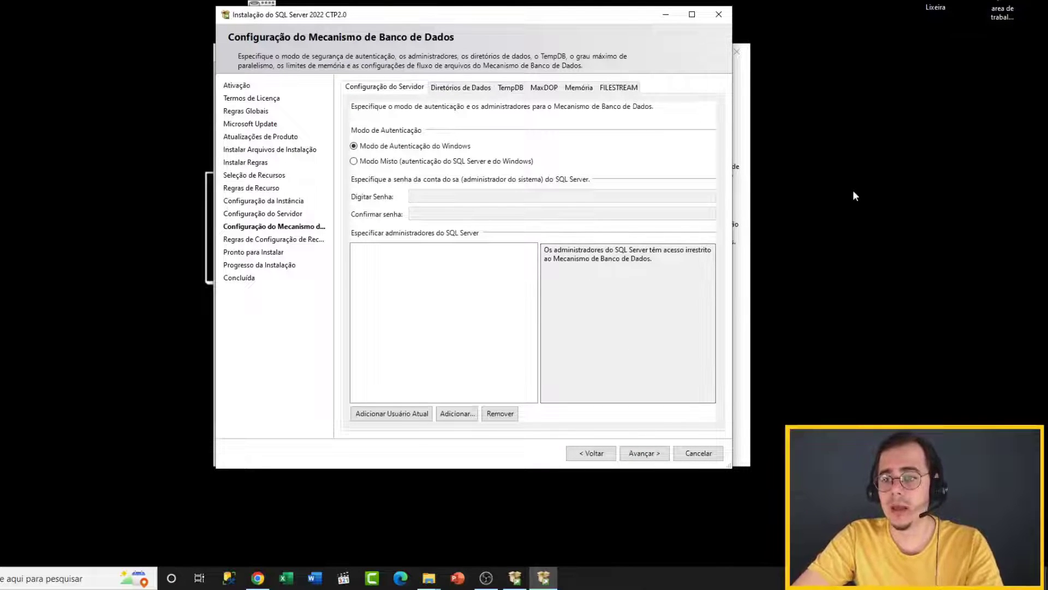
pyautogui.click(373, 162)
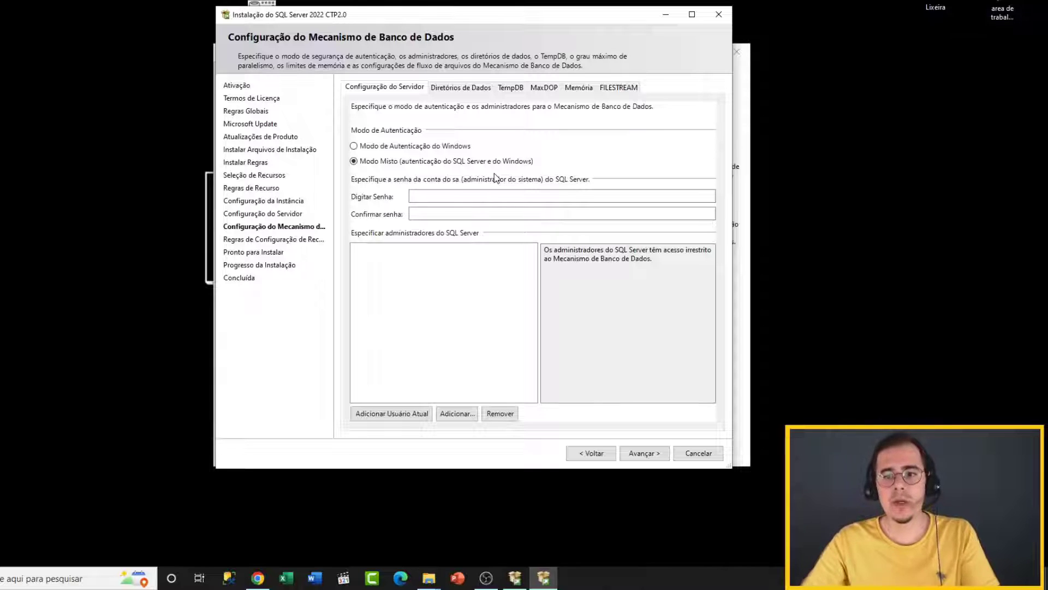
pyautogui.click(416, 197)
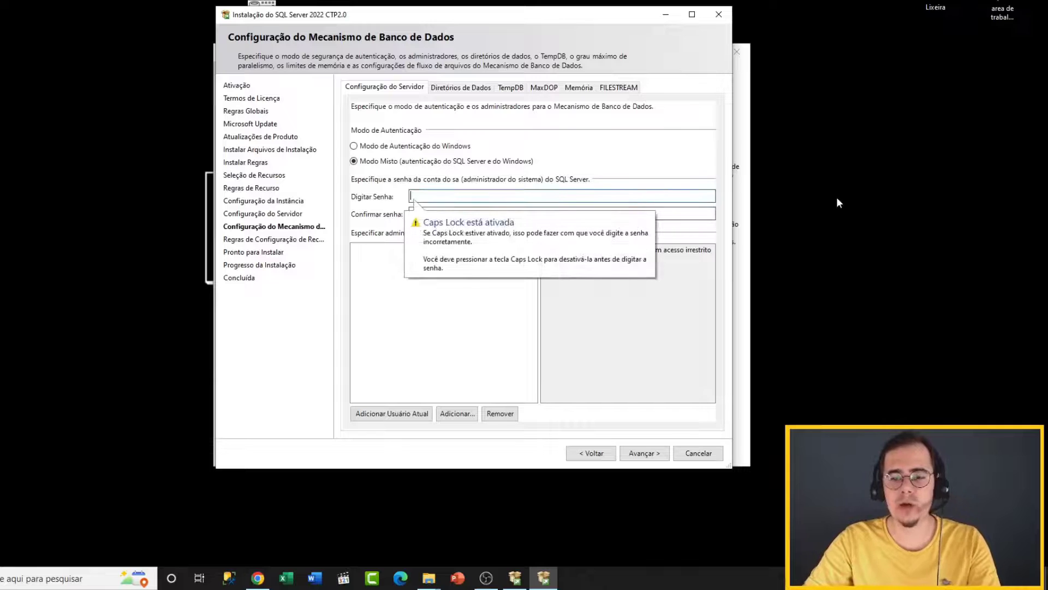
pyautogui.press('capslock')
pyautogui.write('•••')
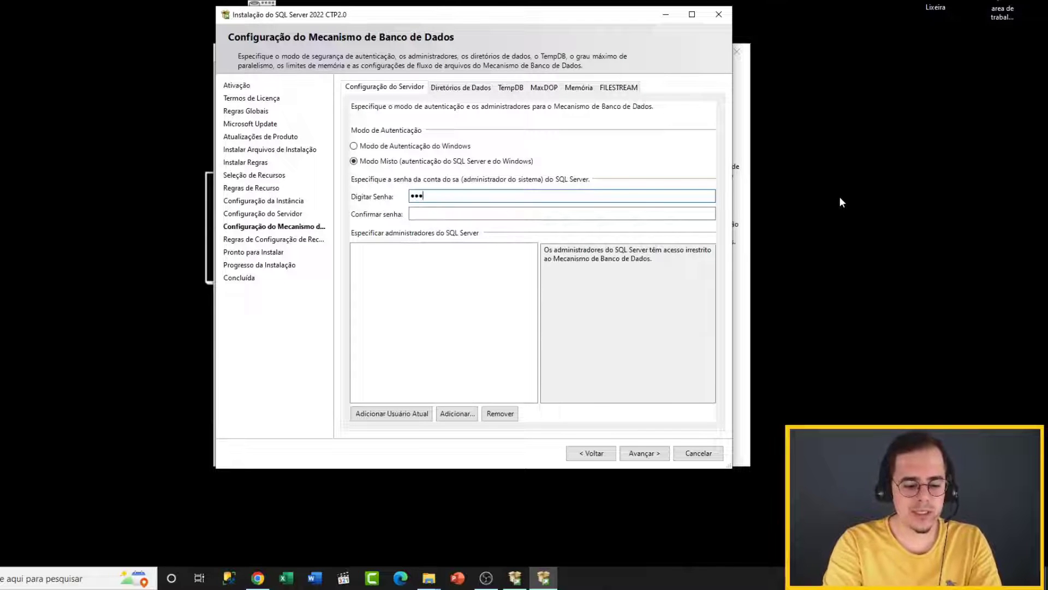
pyautogui.write('•••••')
pyautogui.press('Tab')
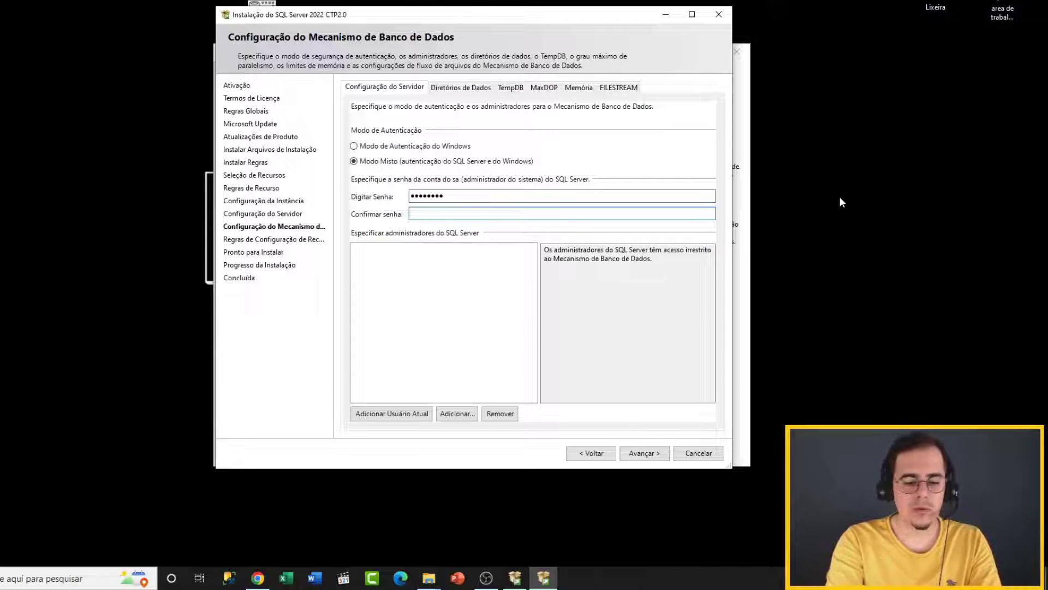
pyautogui.write('••••')
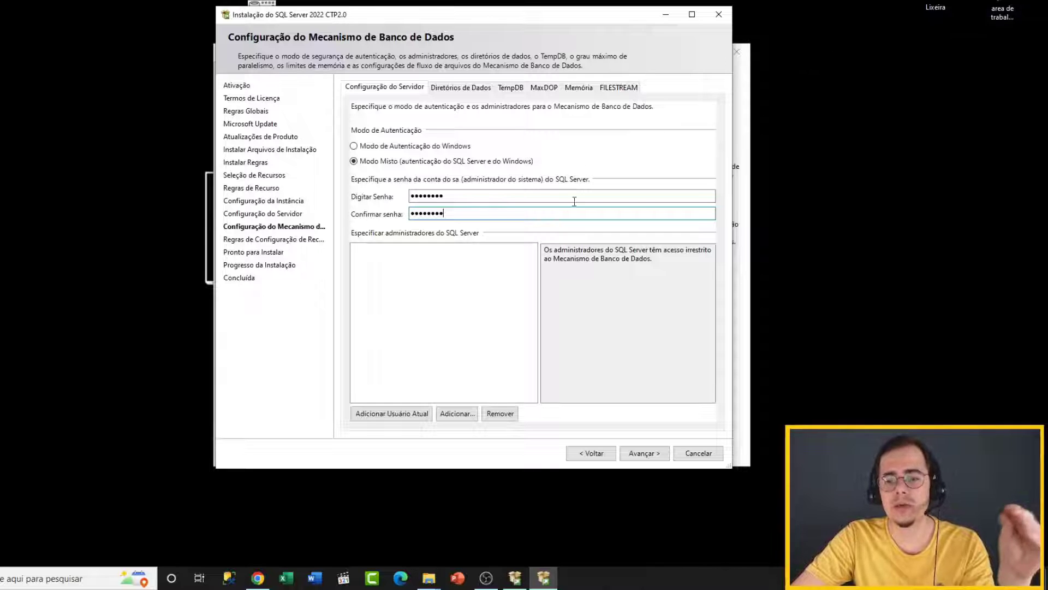
pyautogui.click(391, 413)
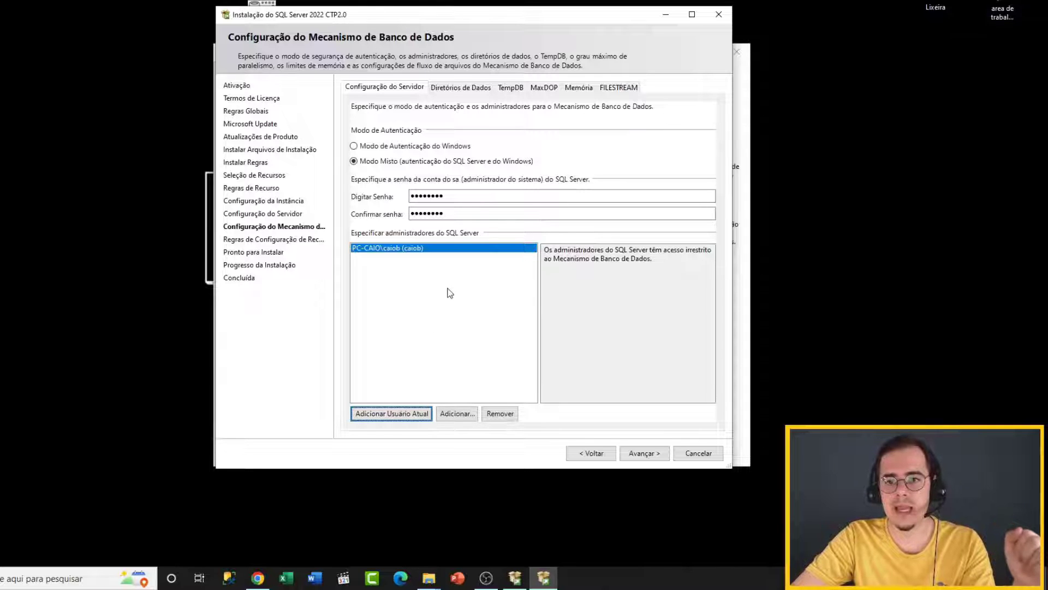
# - Examine the data directories, the TempDB file settings and the maximum degree of parallelism for the Database Engine
pyautogui.click(466, 90)
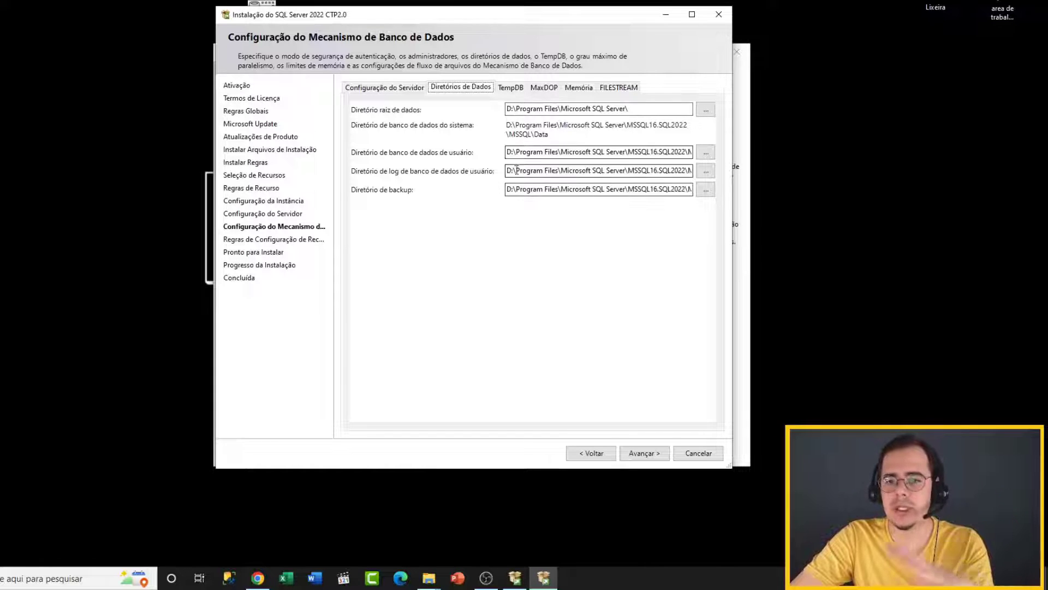
pyautogui.click(513, 88)
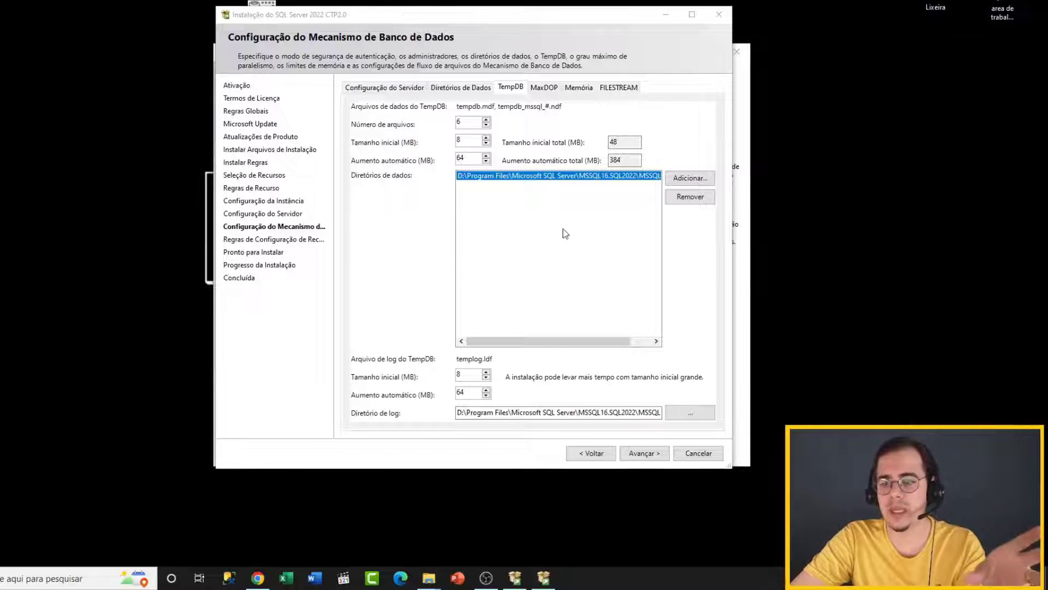
pyautogui.click(477, 137)
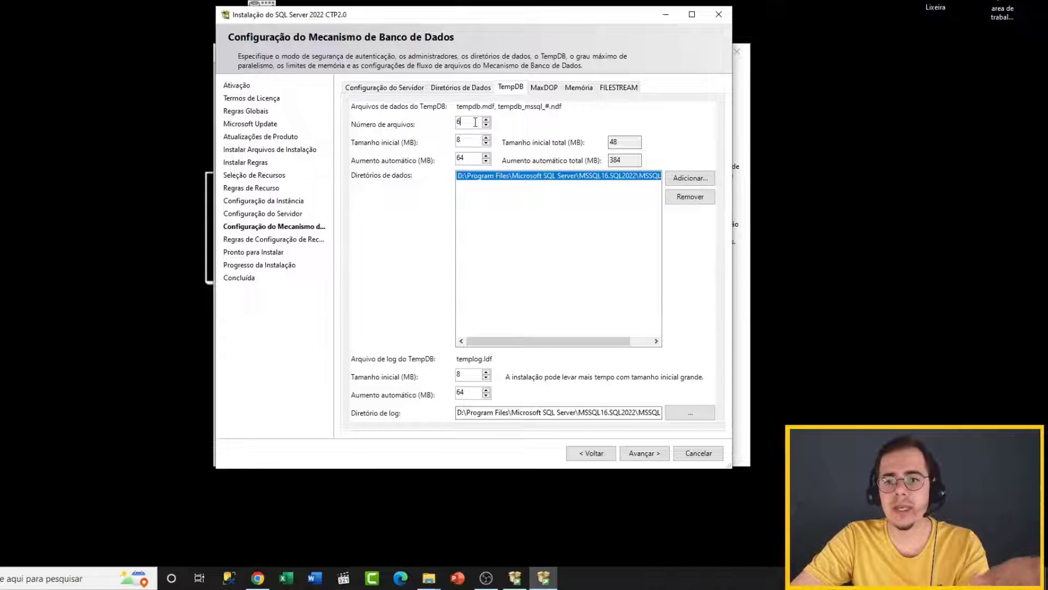
pyautogui.moveTo(480, 120); pyautogui.dragTo(439, 120)
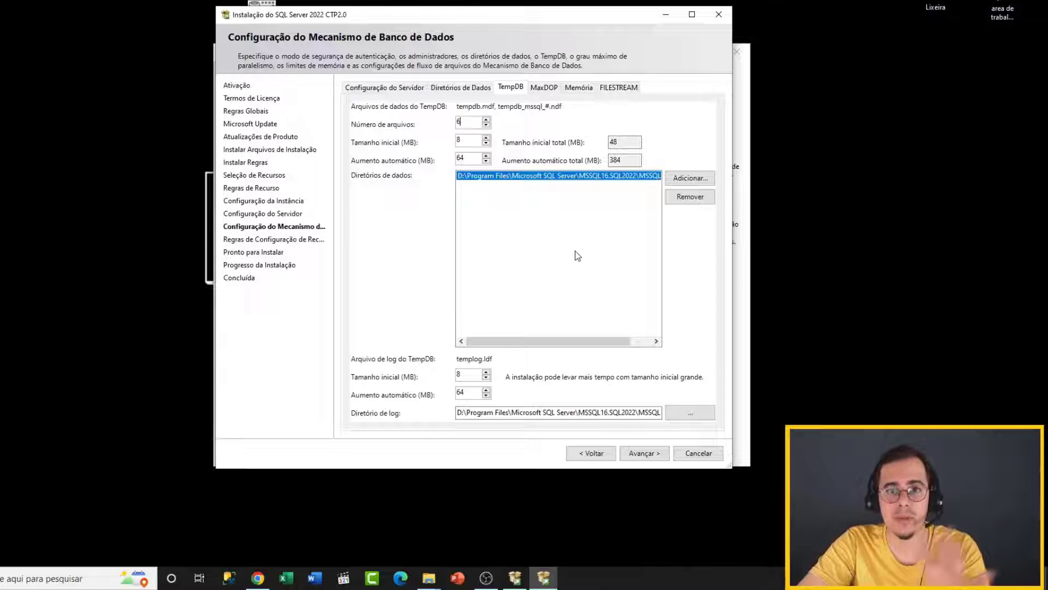
pyautogui.click(541, 90)
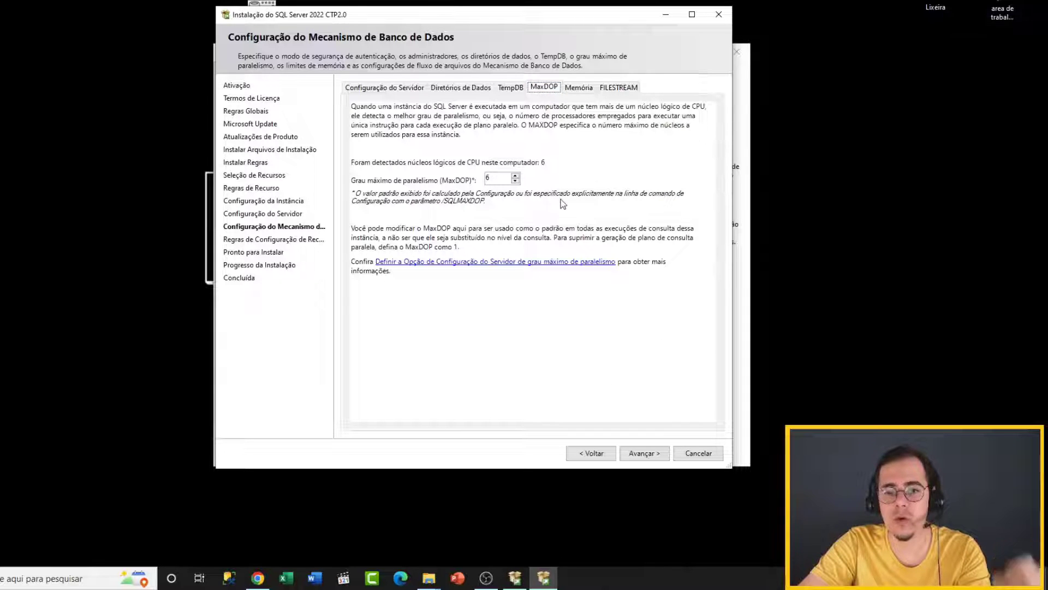
pyautogui.click(803, 233)
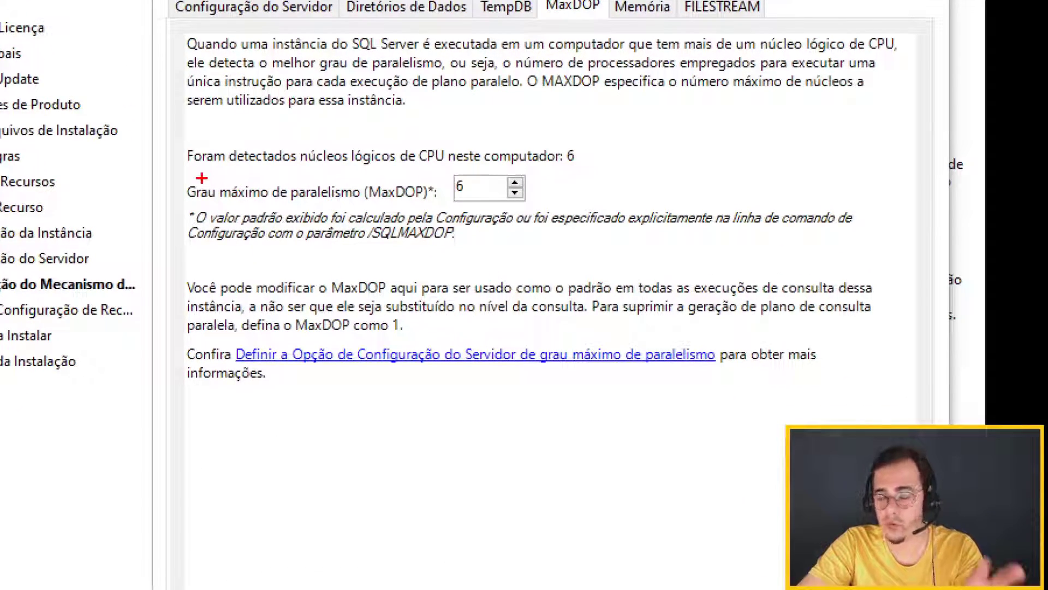
pyautogui.moveTo(178, 165); pyautogui.dragTo(250, 175)
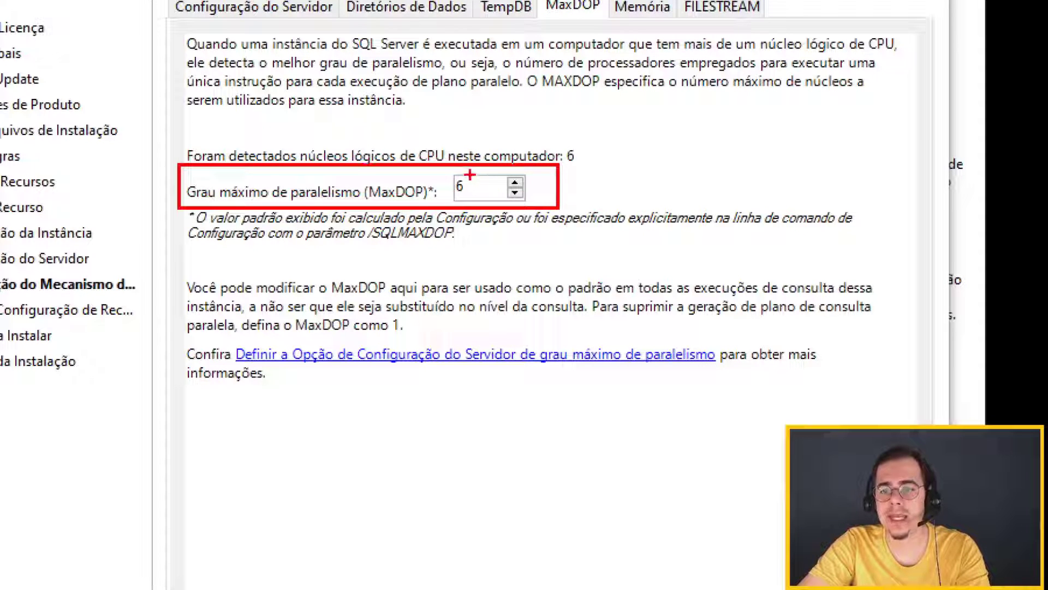
pyautogui.moveTo(472, 182); pyautogui.dragTo(530, 168)
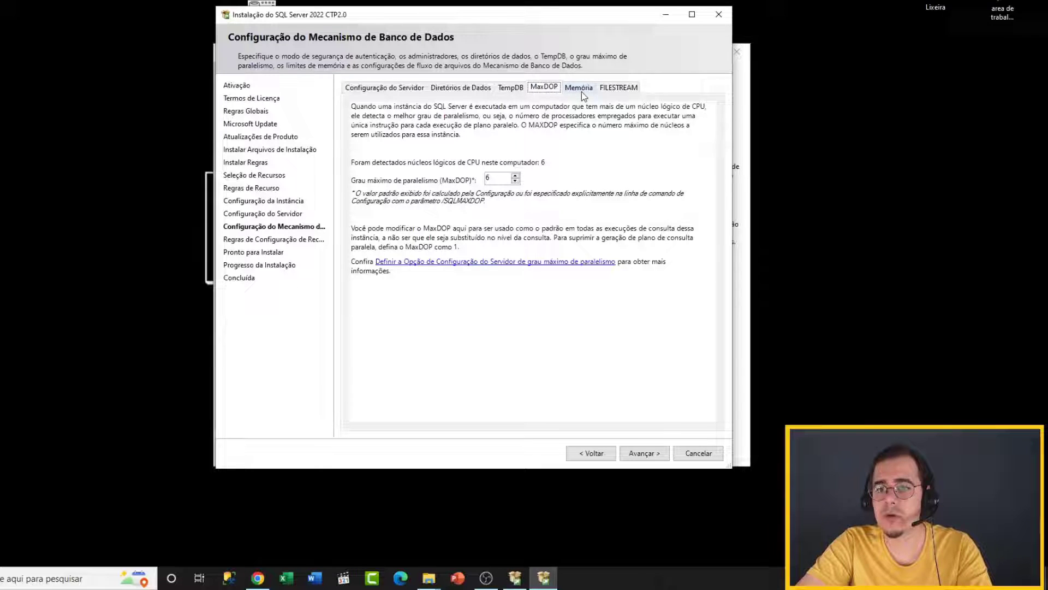
# - Choose the recommended memory option with a maximum server memory of 1024 MB and accept the recommended memory settings
pyautogui.click(581, 88)
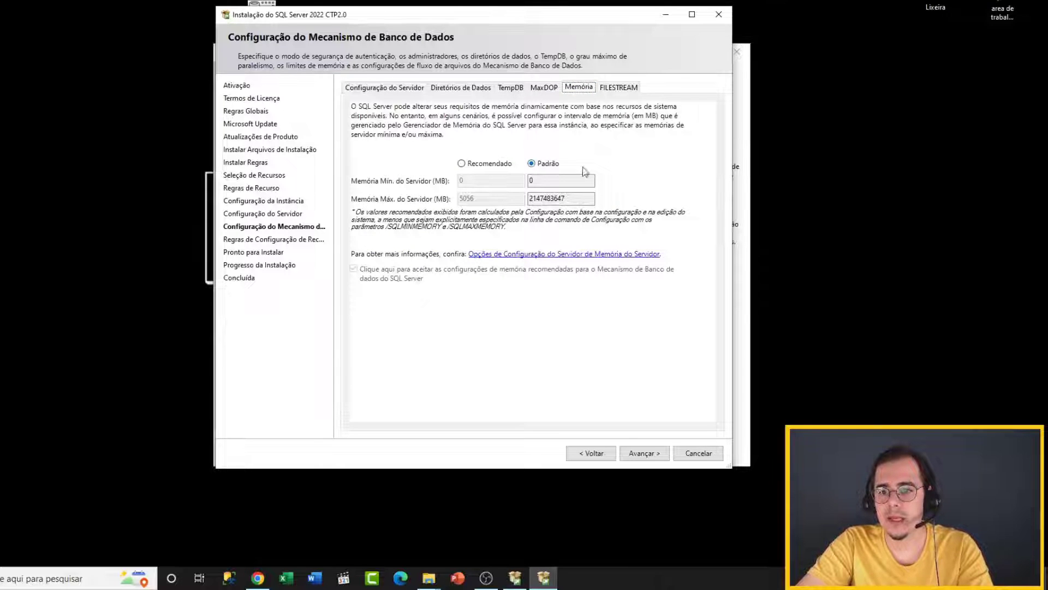
pyautogui.click(896, 192)
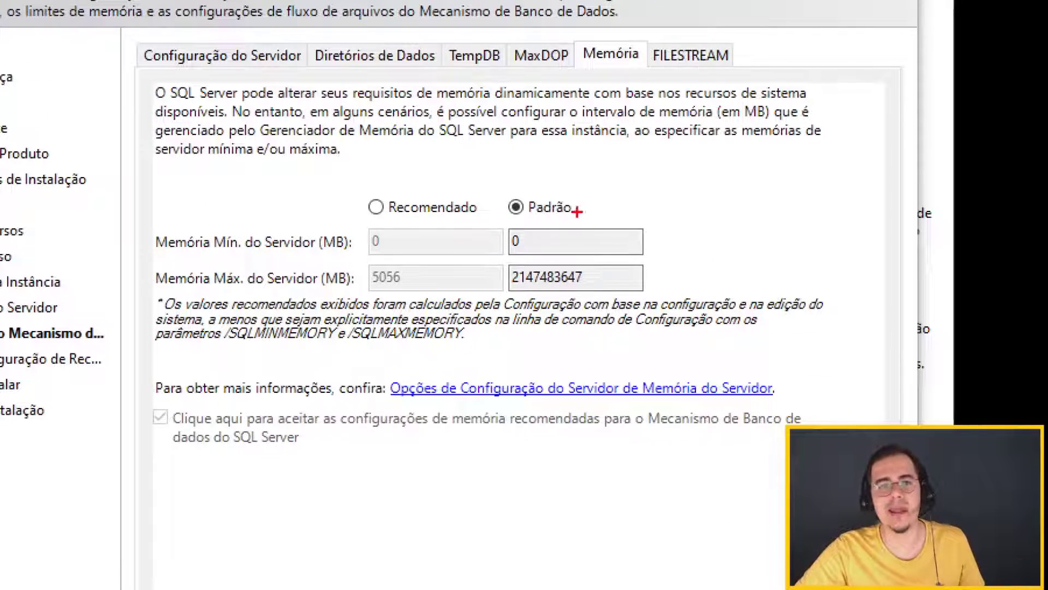
pyautogui.moveTo(588, 278); pyautogui.dragTo(616, 257)
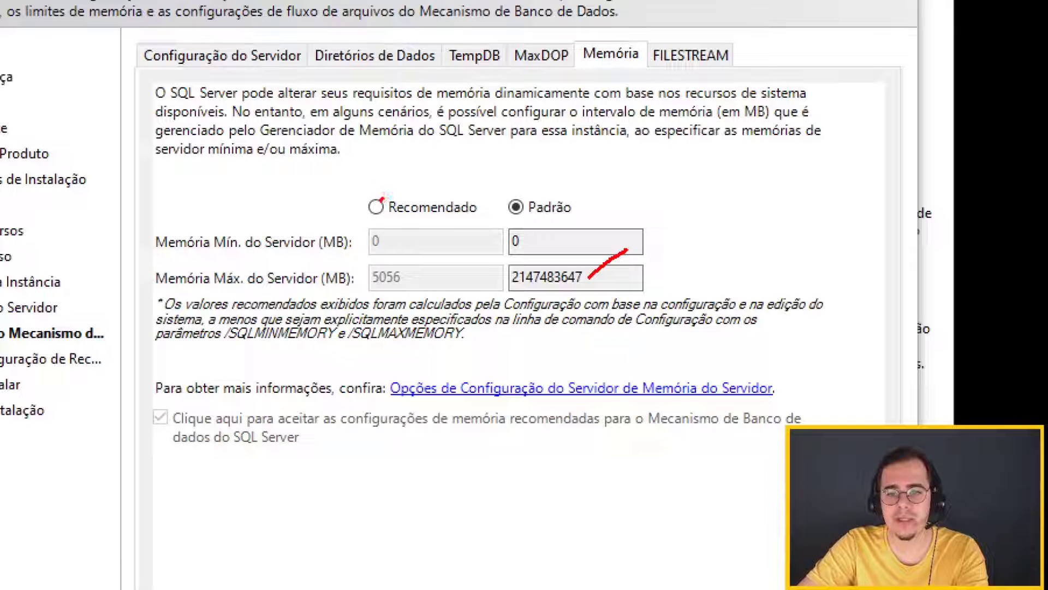
pyautogui.moveTo(372, 196); pyautogui.dragTo(383, 216)
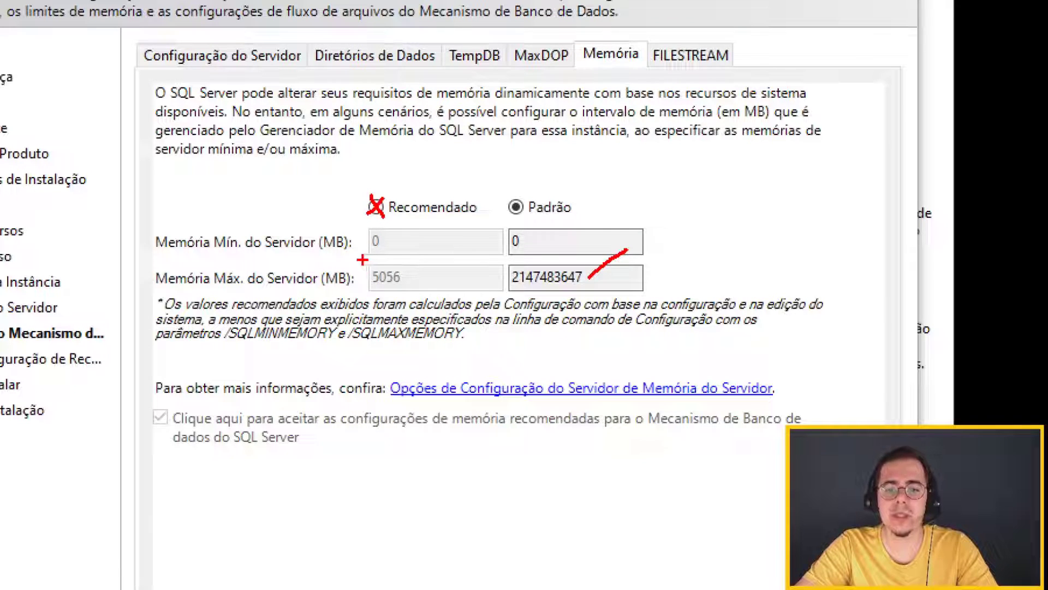
pyautogui.moveTo(363, 260); pyautogui.dragTo(427, 293)
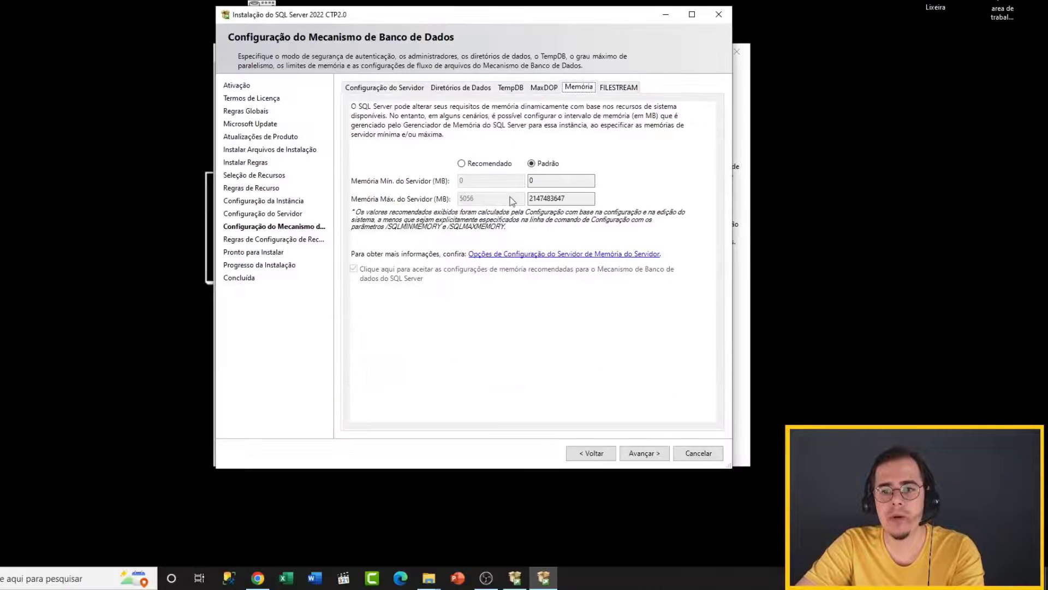
pyautogui.click(476, 165)
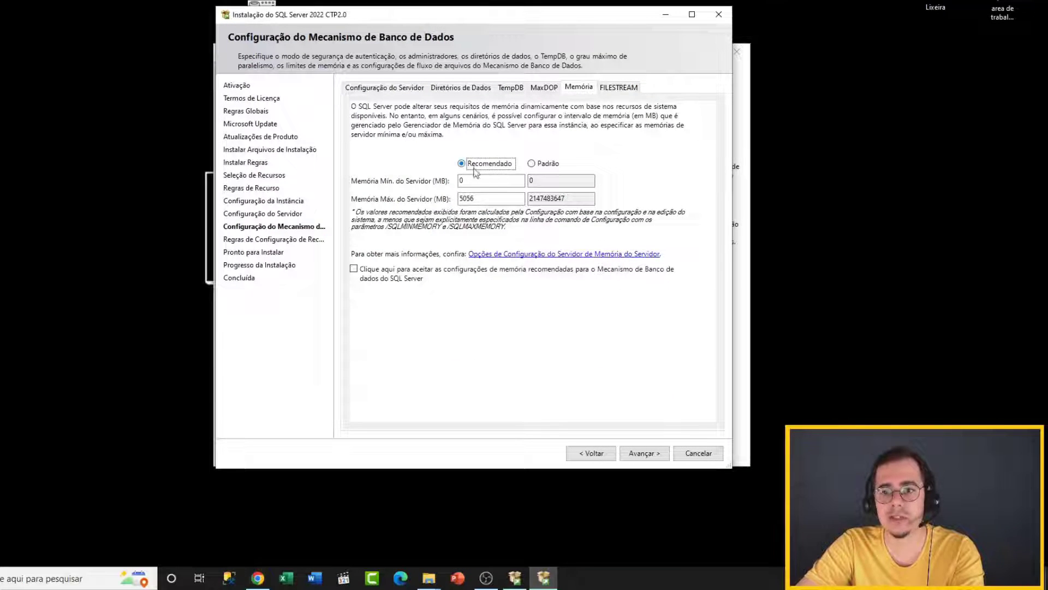
pyautogui.moveTo(483, 199); pyautogui.dragTo(389, 195)
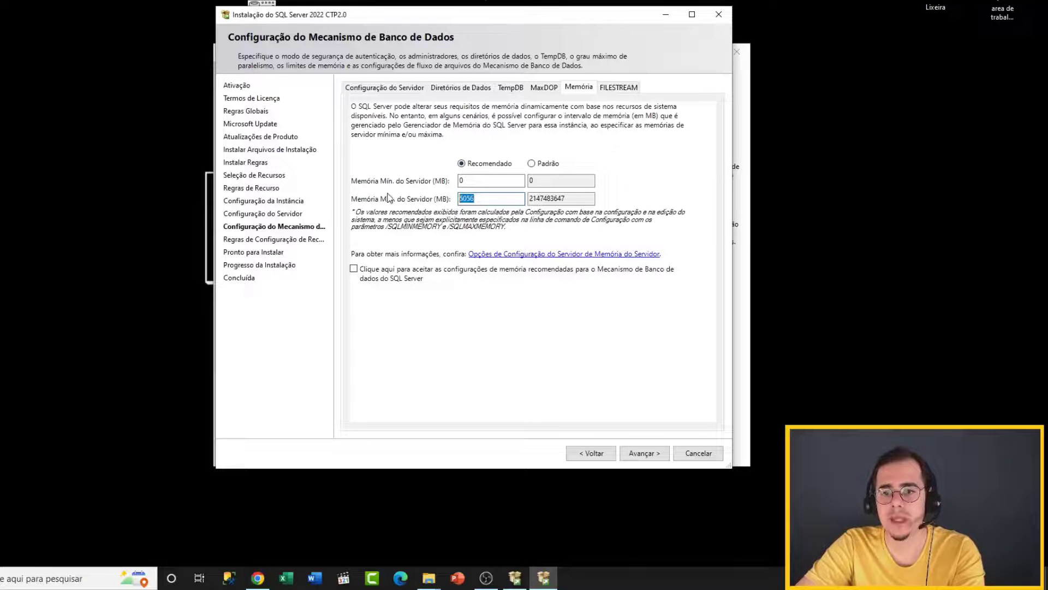
pyautogui.write('1024')
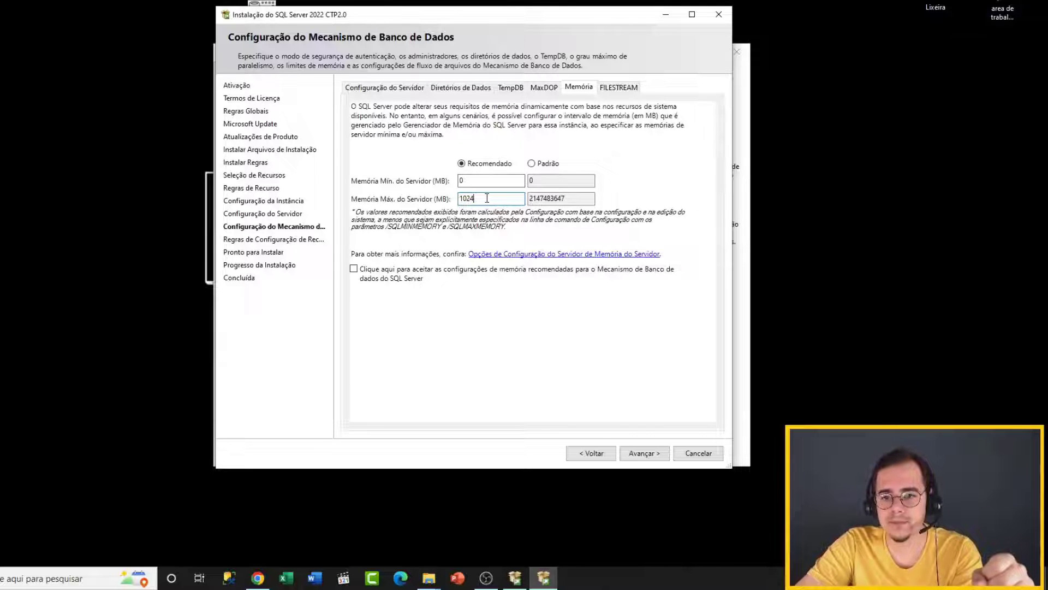
pyautogui.click(353, 271)
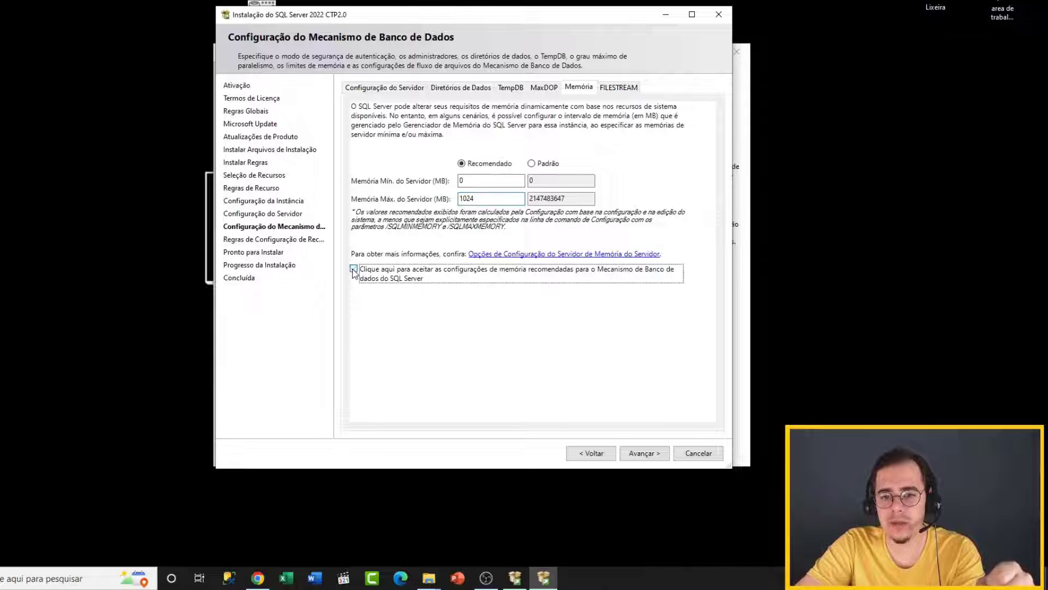
# - Proceed to the installation summary, start the SQL Server installation and review the status of each feature once it completes
pyautogui.click(659, 448)
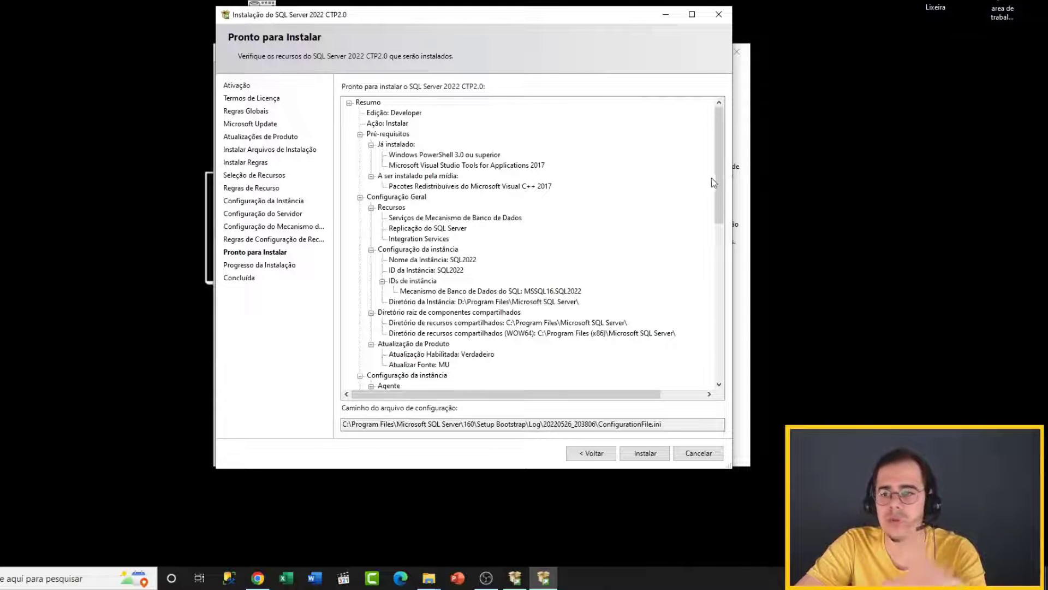
pyautogui.click(645, 453)
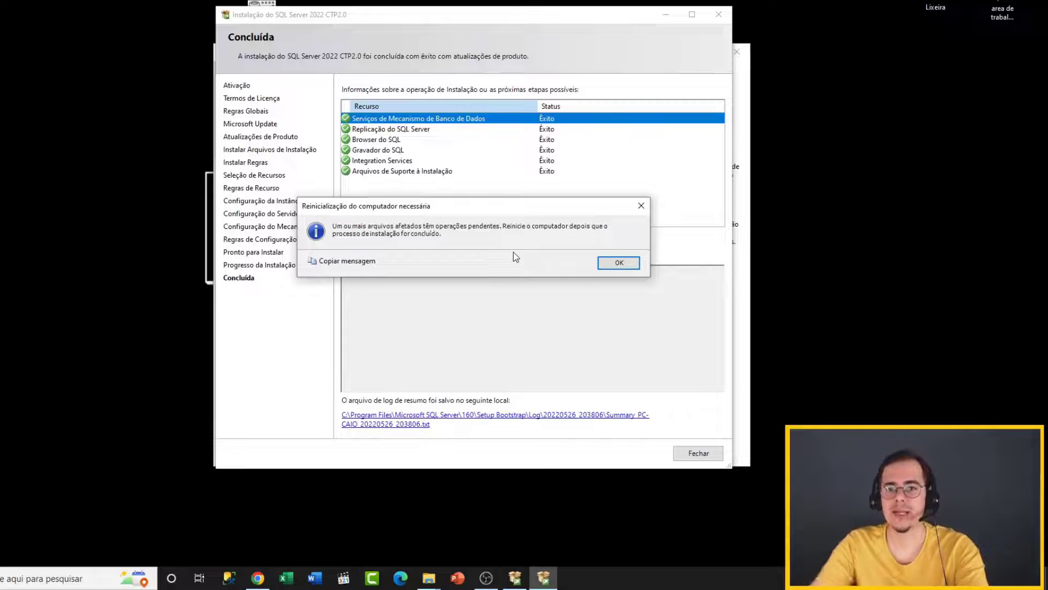
pyautogui.click(915, 204)
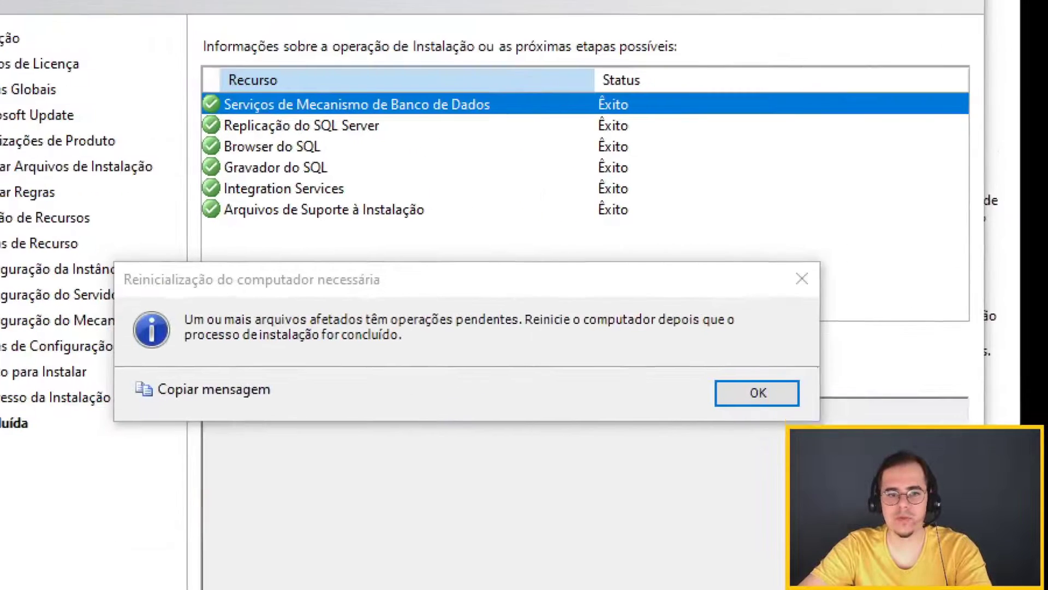
pyautogui.click(186, 157)
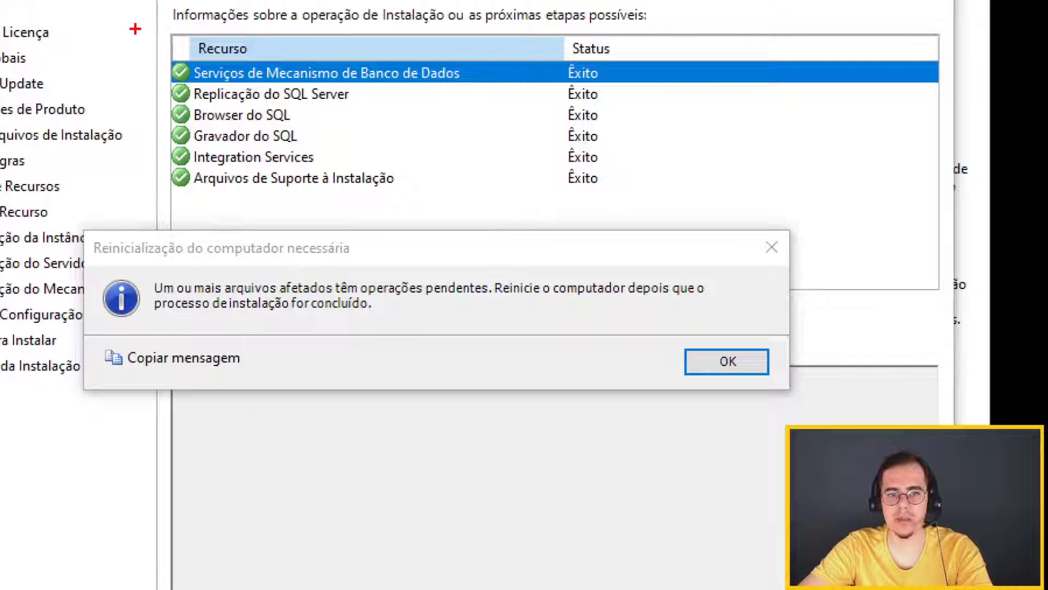
pyautogui.moveTo(136, 28)
pyautogui.mouseDown()
pyautogui.moveTo(360, 125)
pyautogui.moveTo(667, 214)
pyautogui.mouseUp()
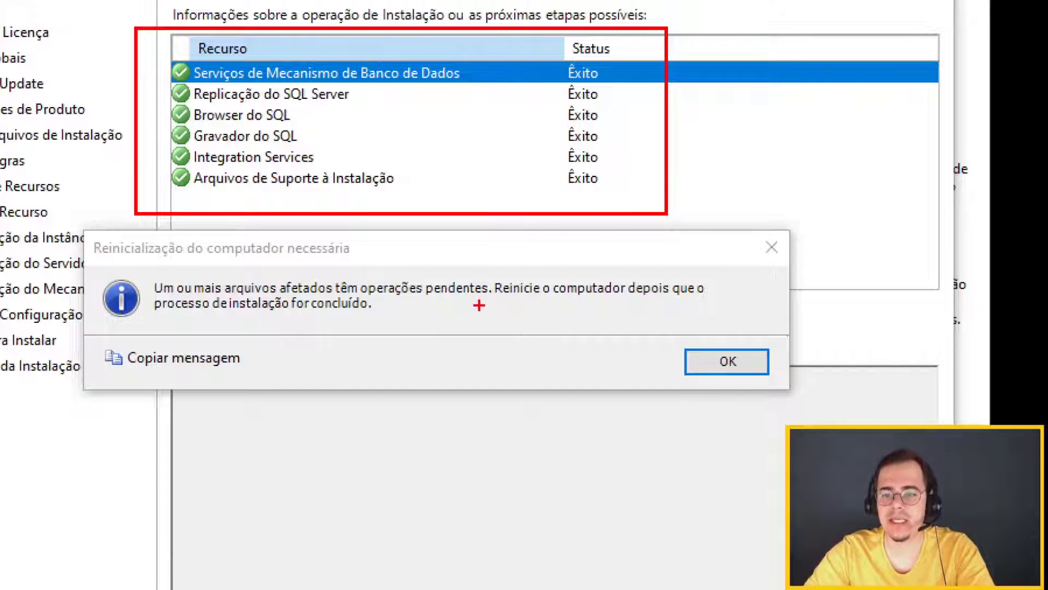
pyautogui.moveTo(478, 309); pyautogui.dragTo(646, 325)
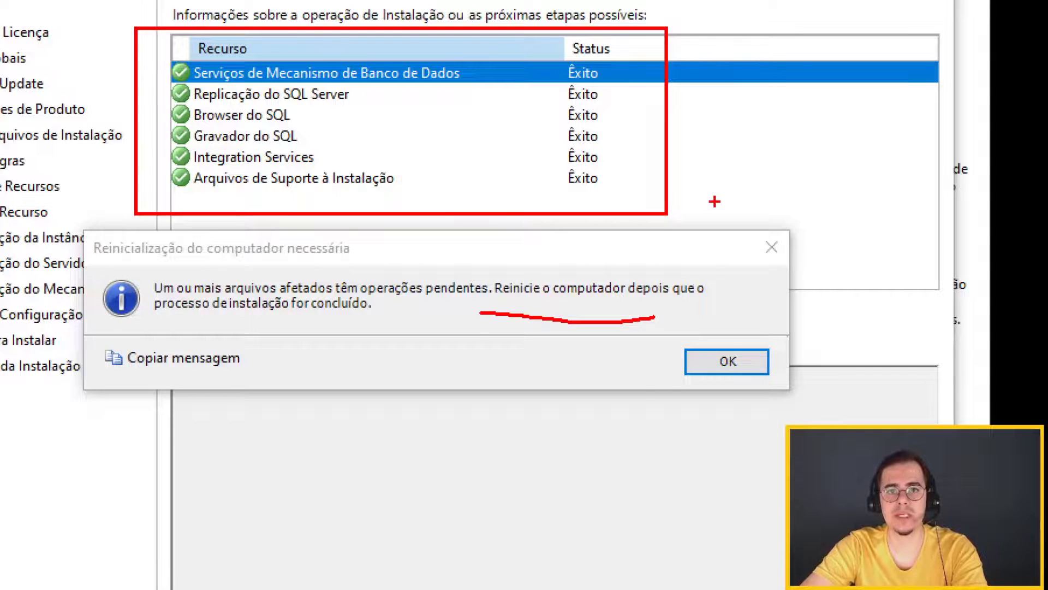
pyautogui.press('Escape')
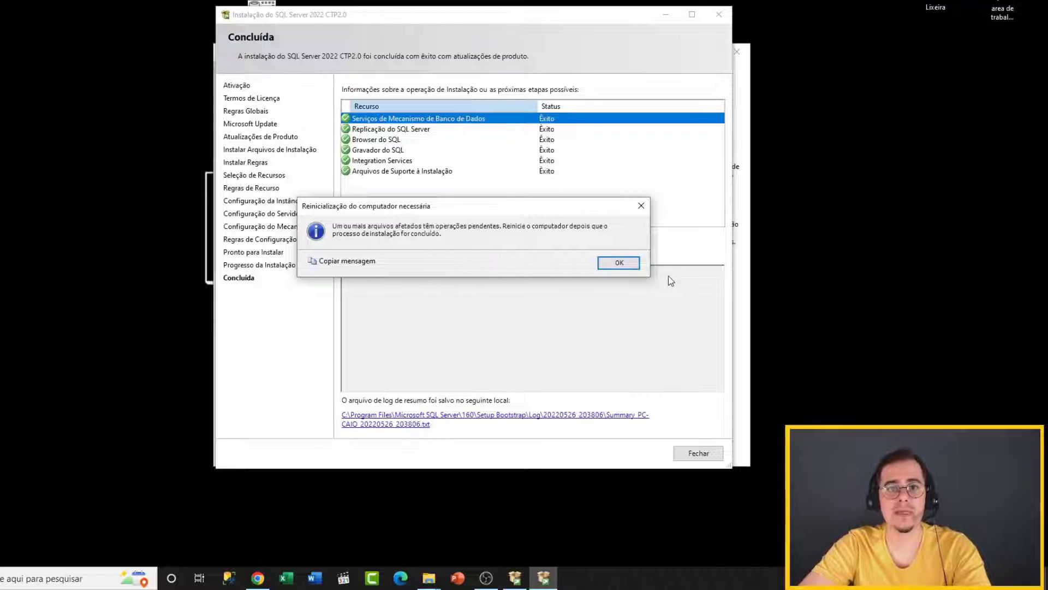
# - Acknowledge the computer restart notice and close the setup wizard and the SQL Server Installation Center
pyautogui.click(619, 263)
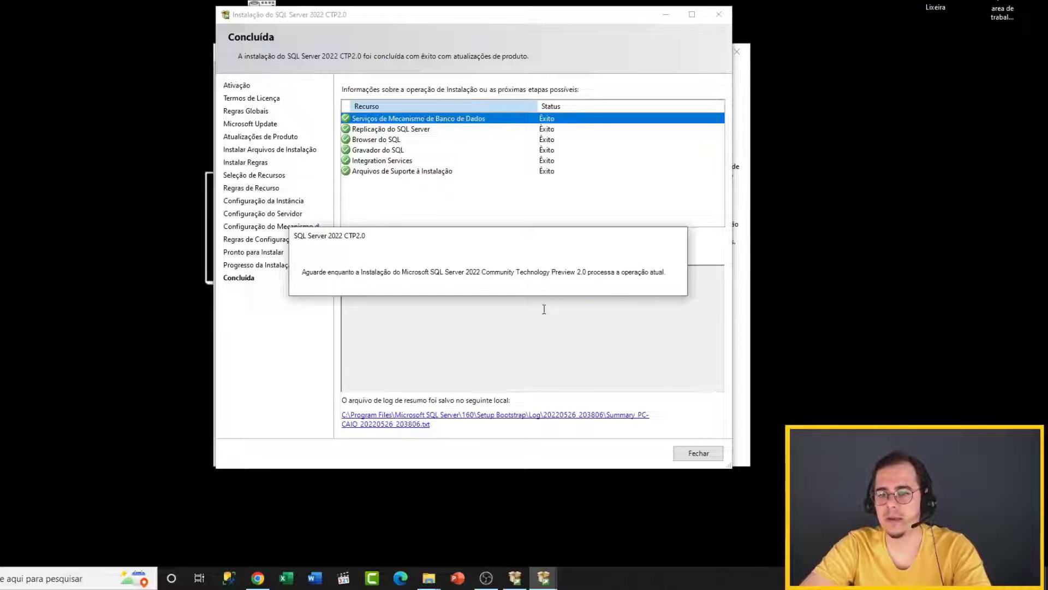
pyautogui.click(699, 454)
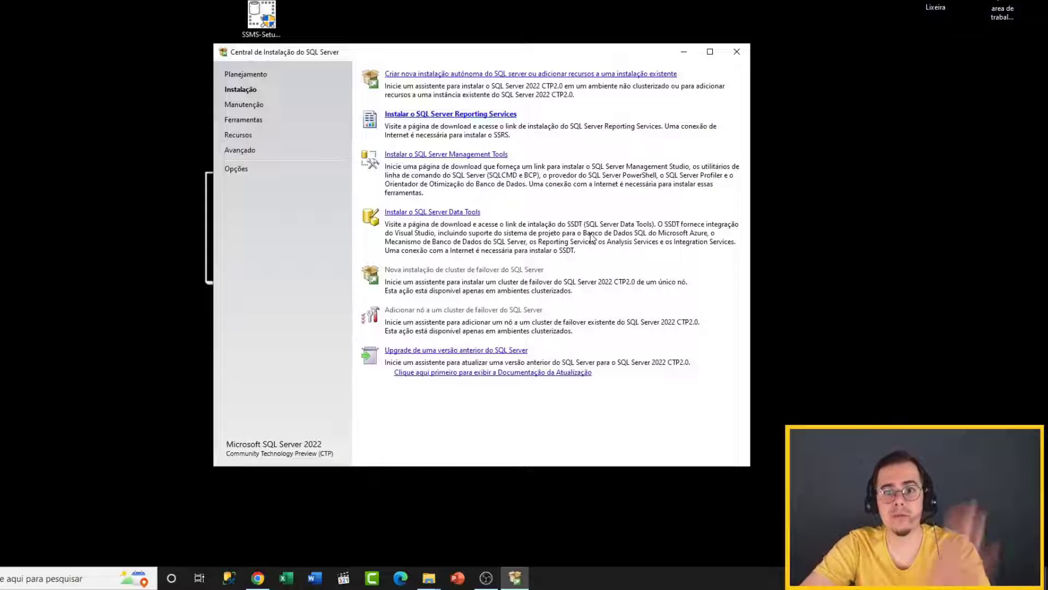
pyautogui.click(737, 52)
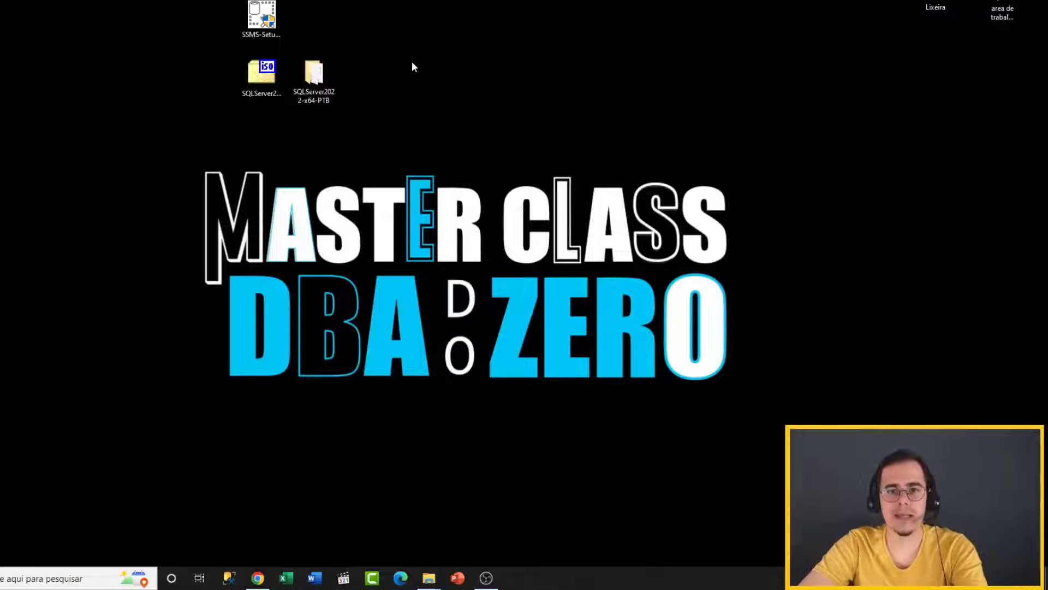
# - Run the SSMS setup as administrator, install SQL Server Management Studio 18.11.1 with the given location and close the finished installer
pyautogui.click(248, 13)
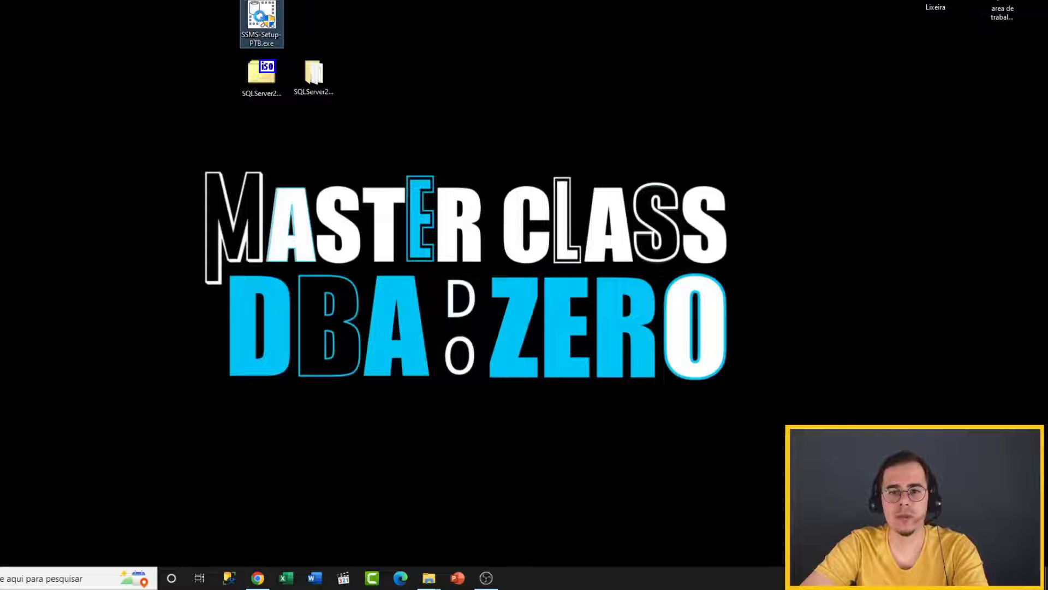
pyautogui.rightClick(261, 21)
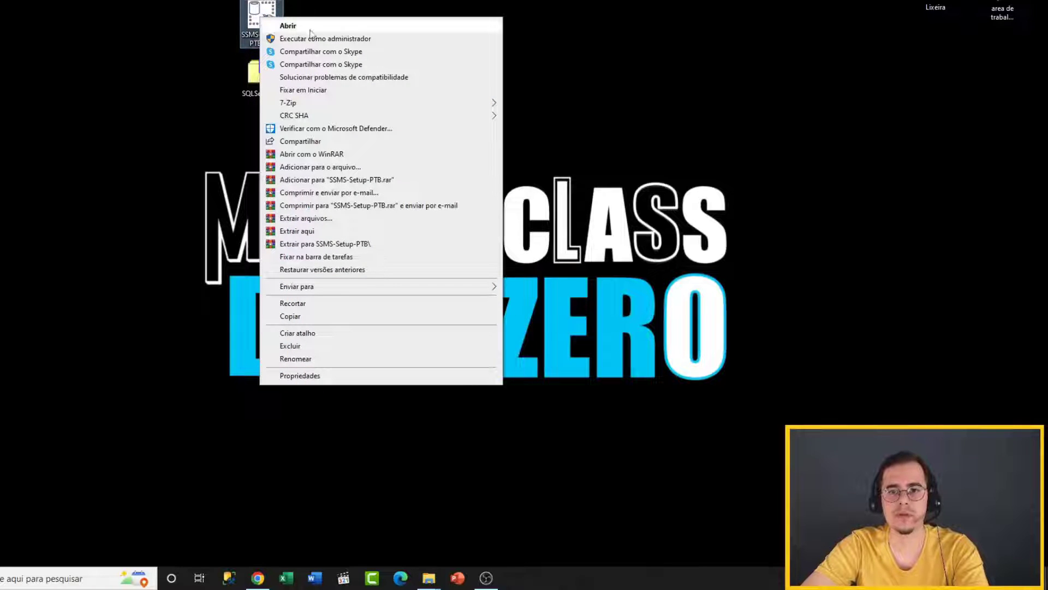
pyautogui.click(336, 39)
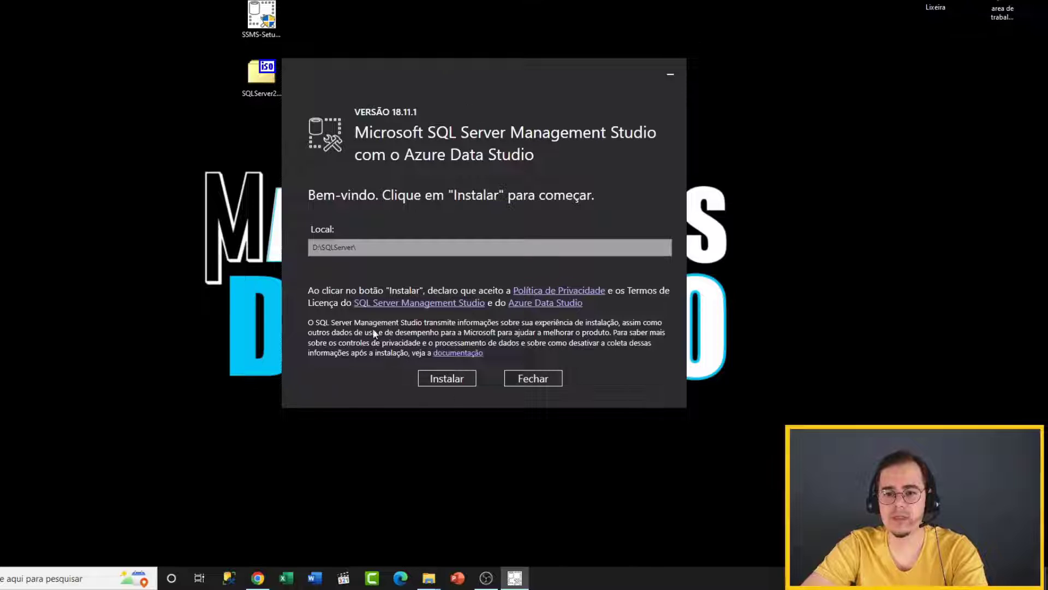
pyautogui.click(446, 378)
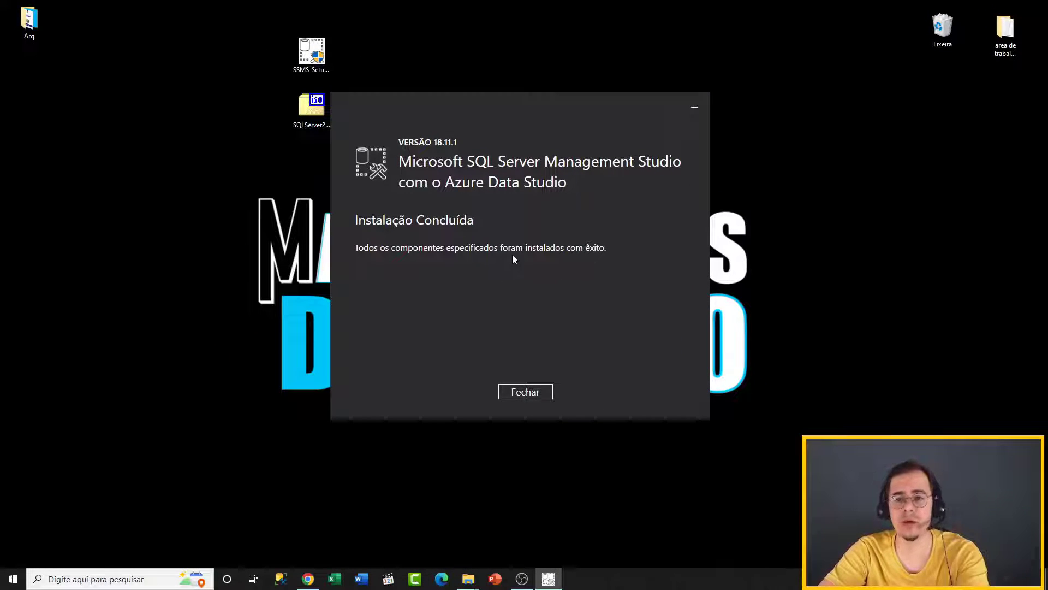
pyautogui.click(538, 394)
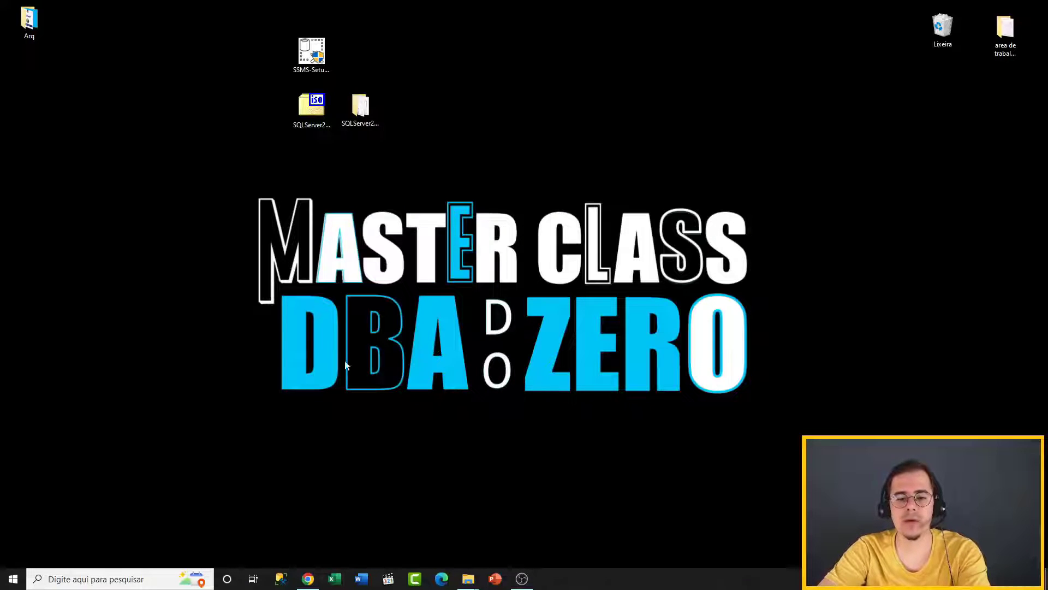
pyautogui.click(71, 578)
pyautogui.write('ssms')
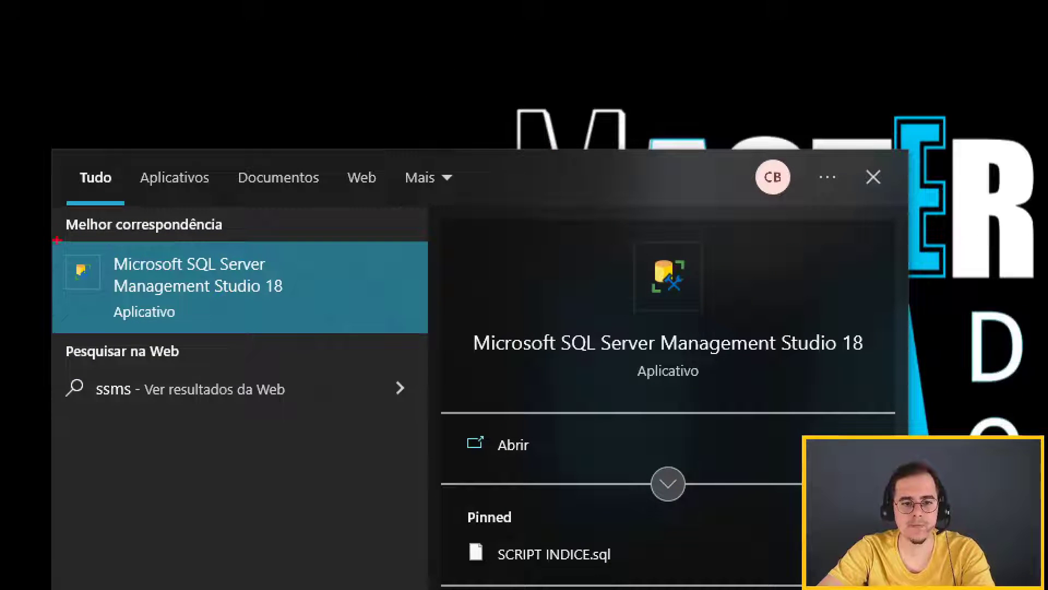
pyautogui.moveTo(42, 236)
pyautogui.mouseDown()
pyautogui.moveTo(262, 328)
pyautogui.moveTo(325, 338)
pyautogui.mouseUp()
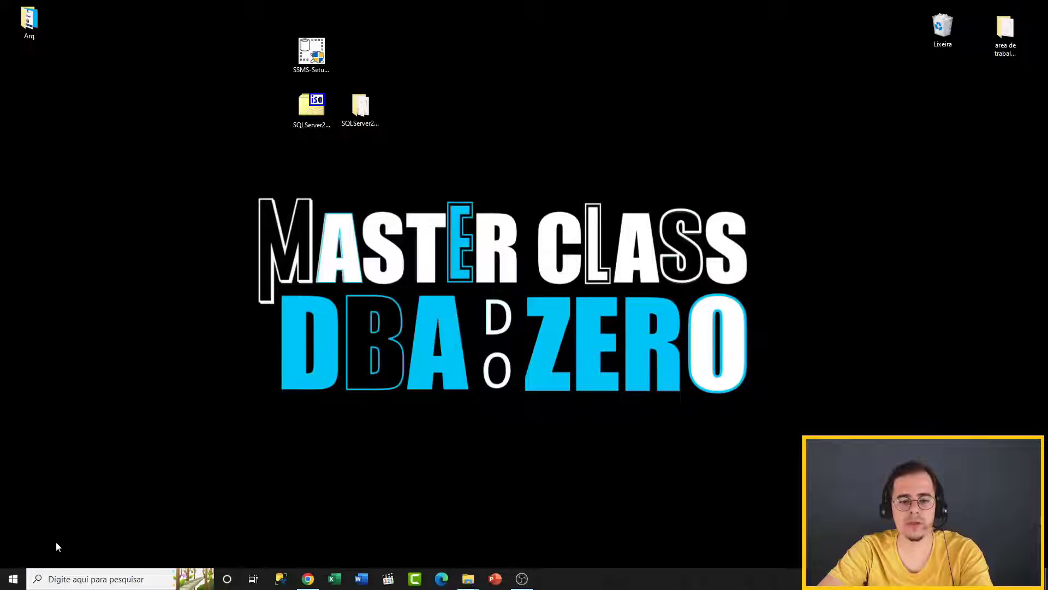
# - Search Windows for ssms and launch Microsoft SQL Server Management Studio 18
pyautogui.click(67, 574)
pyautogui.write('ssms')
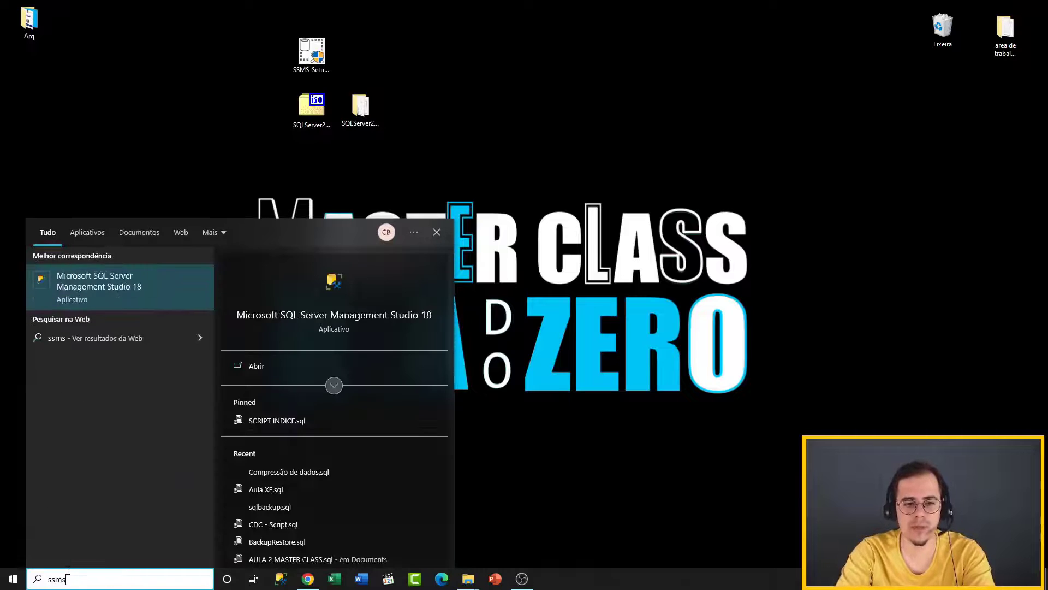
pyautogui.press('Return')
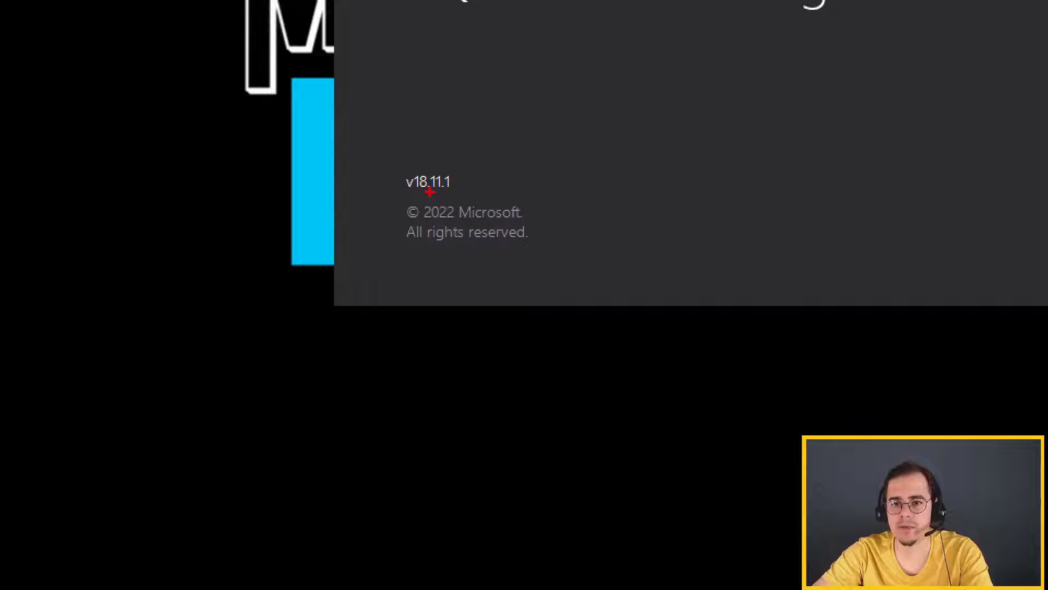
pyautogui.moveTo(446, 164); pyautogui.dragTo(479, 144)
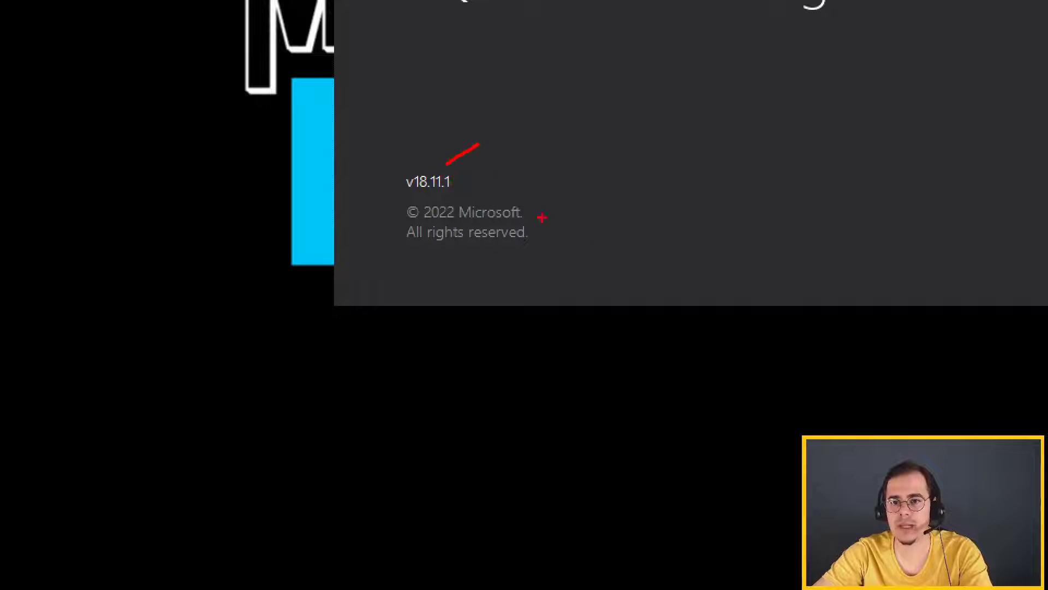
pyautogui.press('Escape')
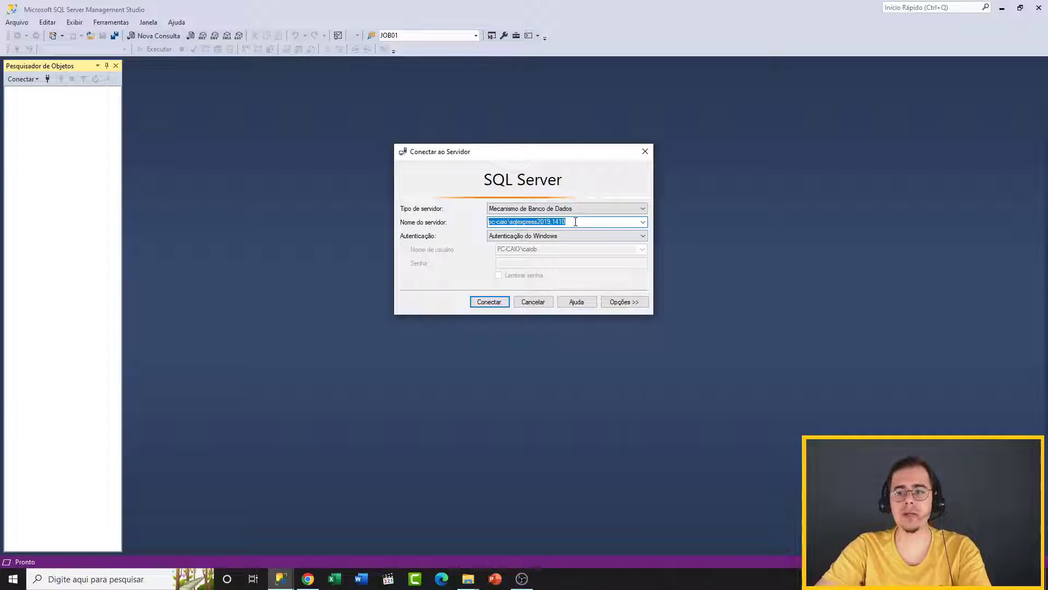
# - Replace the server name in the connection dialog with the local computer name followed by \SQL2022, keeping Windows authentication
pyautogui.press('Delete')
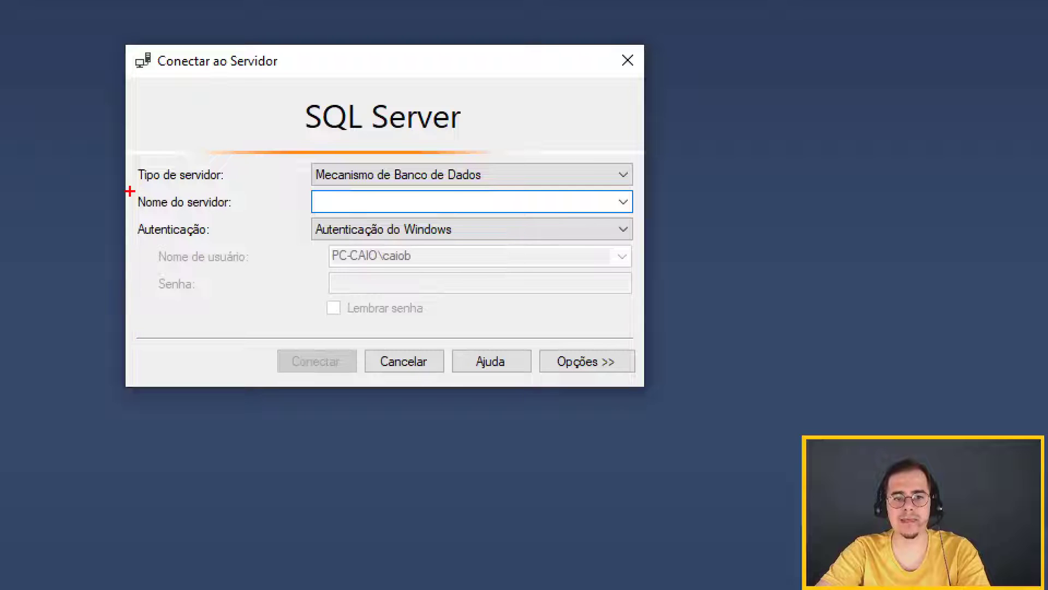
pyautogui.moveTo(130, 191)
pyautogui.mouseDown()
pyautogui.moveTo(253, 207)
pyautogui.moveTo(242, 217)
pyautogui.mouseUp()
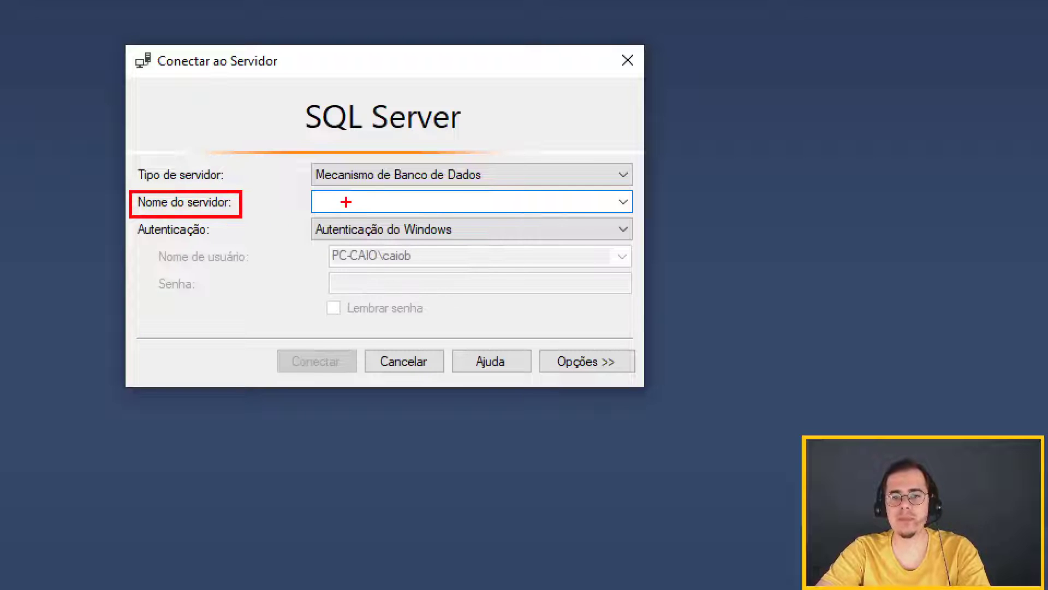
pyautogui.moveTo(316, 202); pyautogui.dragTo(394, 203)
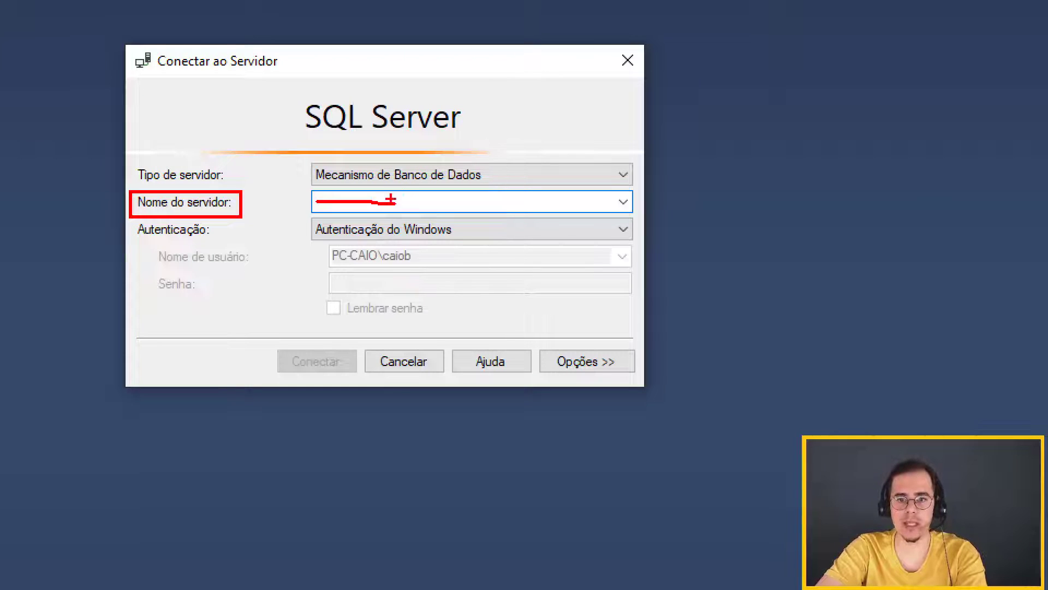
pyautogui.moveTo(393, 185); pyautogui.dragTo(416, 240)
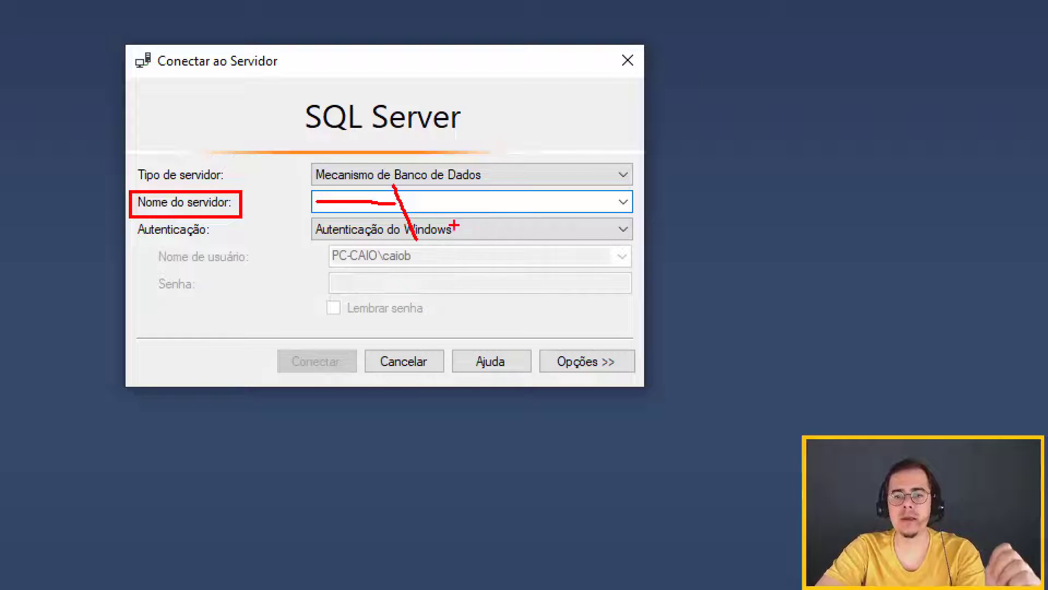
pyautogui.moveTo(412, 200); pyautogui.dragTo(516, 205)
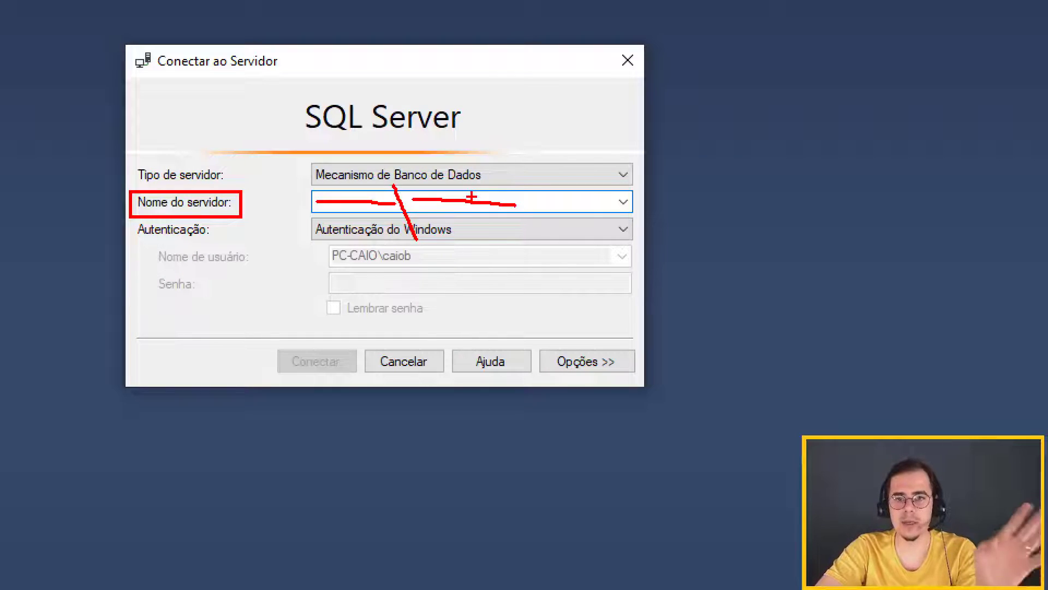
pyautogui.press('Escape')
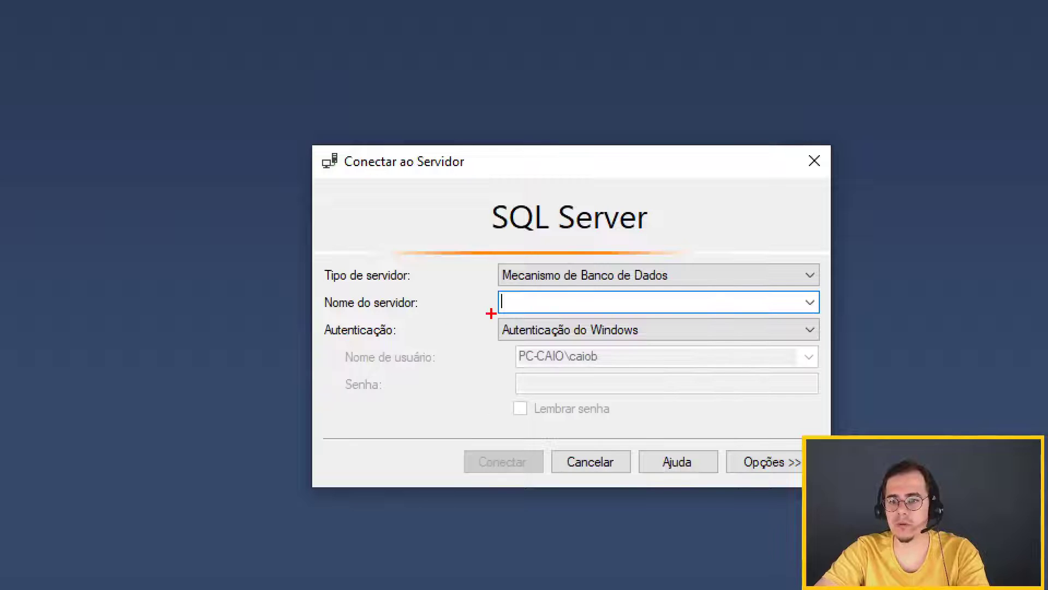
pyautogui.moveTo(491, 314); pyautogui.dragTo(675, 337)
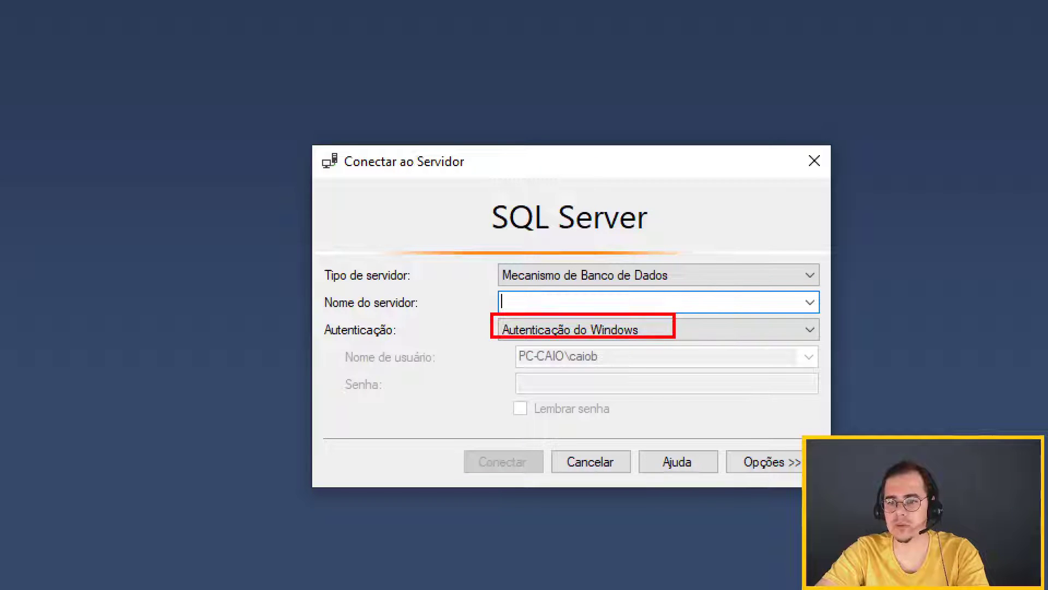
pyautogui.moveTo(518, 368); pyautogui.dragTo(592, 367)
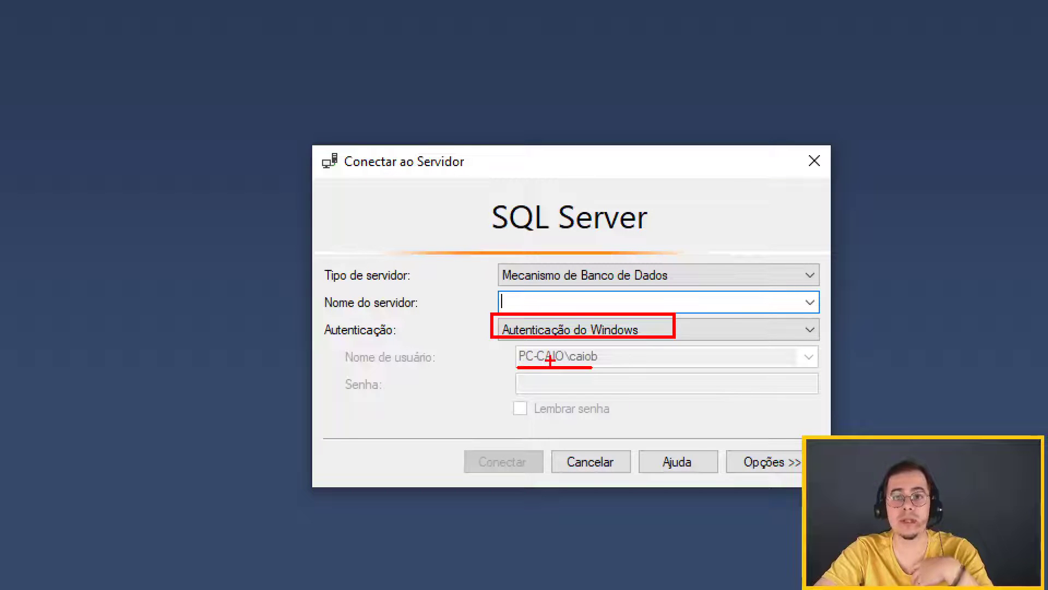
pyautogui.press('Escape')
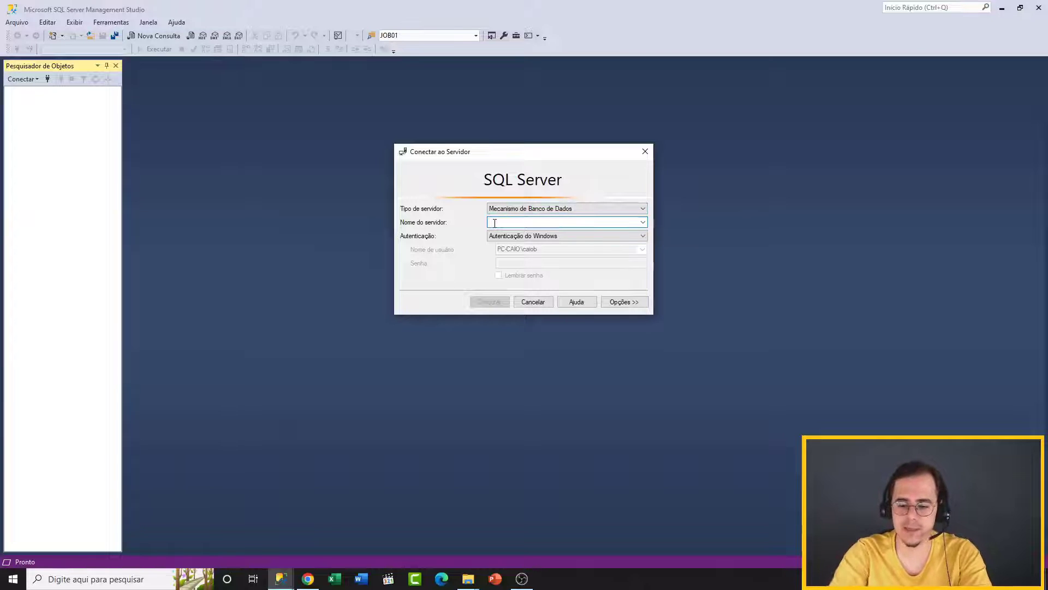
pyautogui.write('pc-caio\\SQL20')
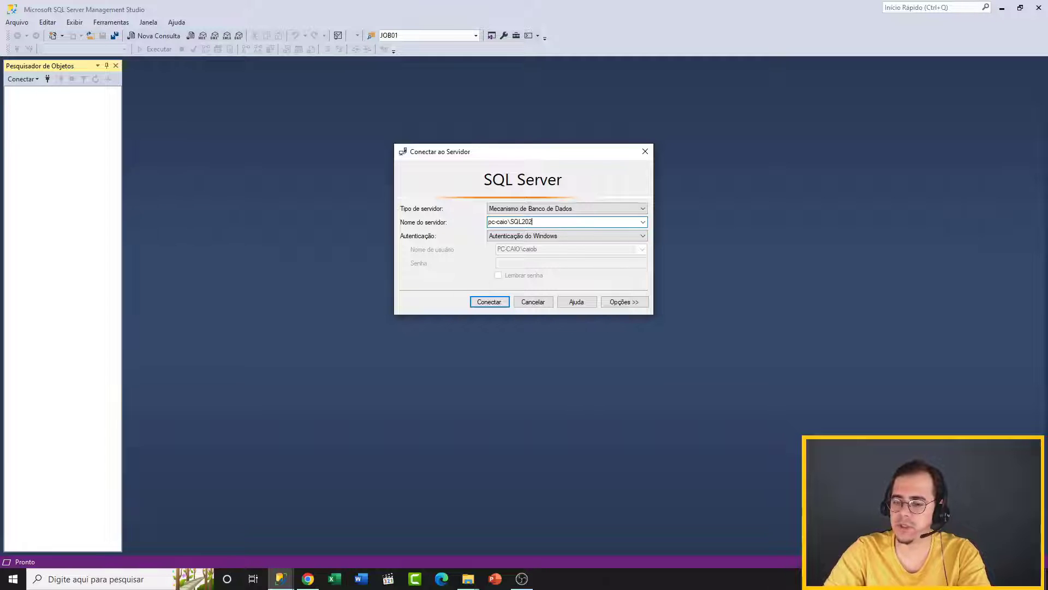
pyautogui.write('2')
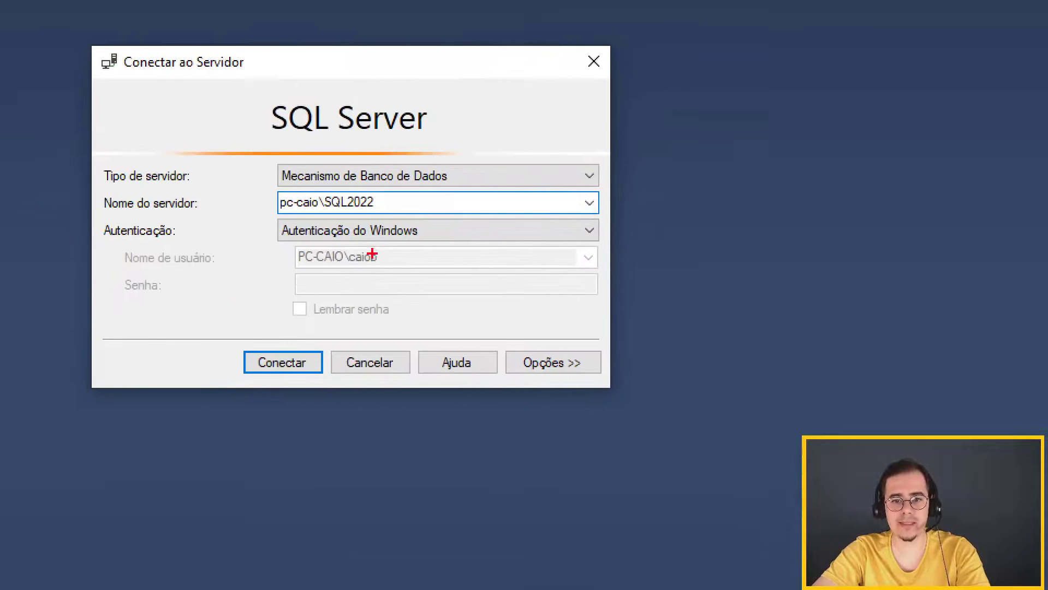
pyautogui.moveTo(295, 191); pyautogui.dragTo(283, 158)
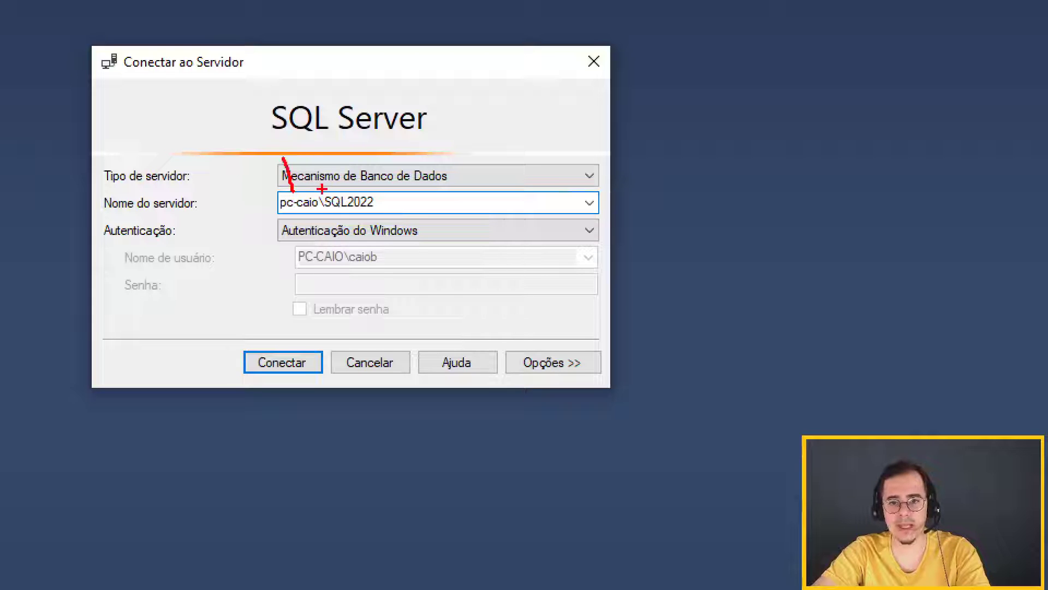
pyautogui.moveTo(314, 191)
pyautogui.mouseDown()
pyautogui.moveTo(313, 157)
pyautogui.moveTo(344, 134)
pyautogui.mouseUp()
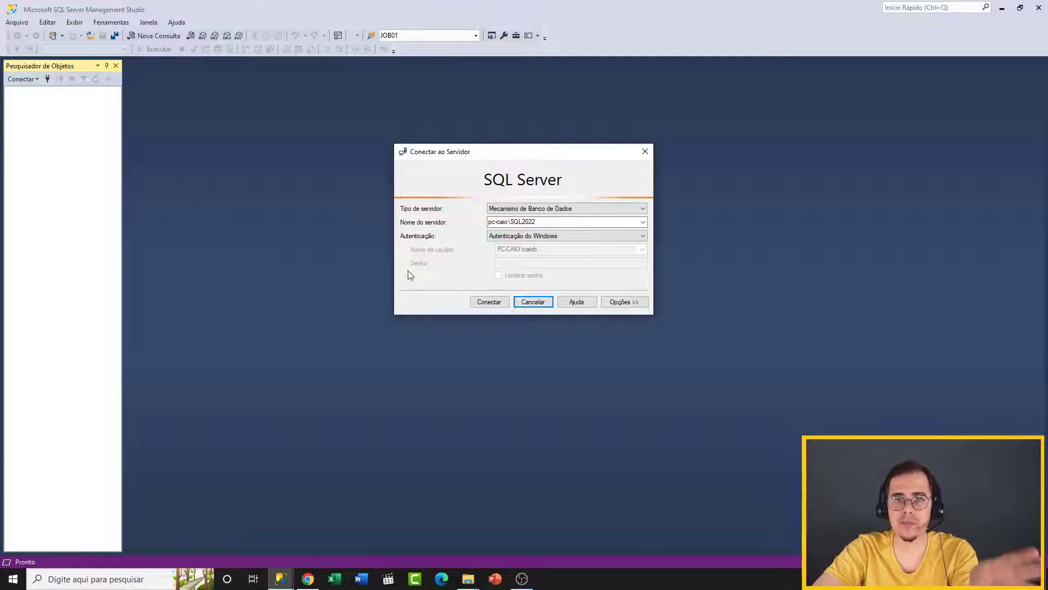
pyautogui.click(70, 581)
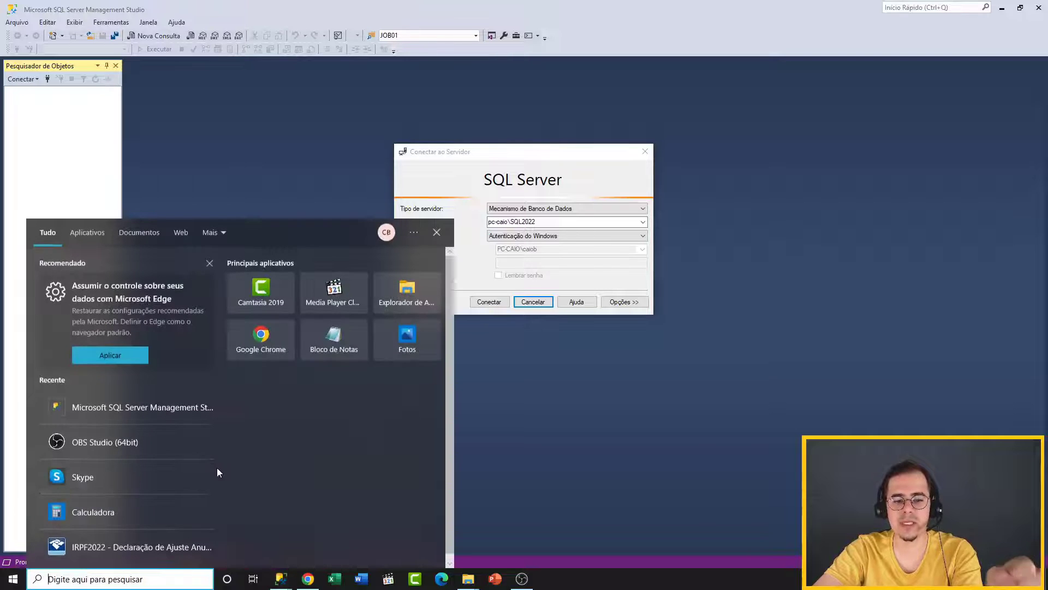
pyautogui.write('config')
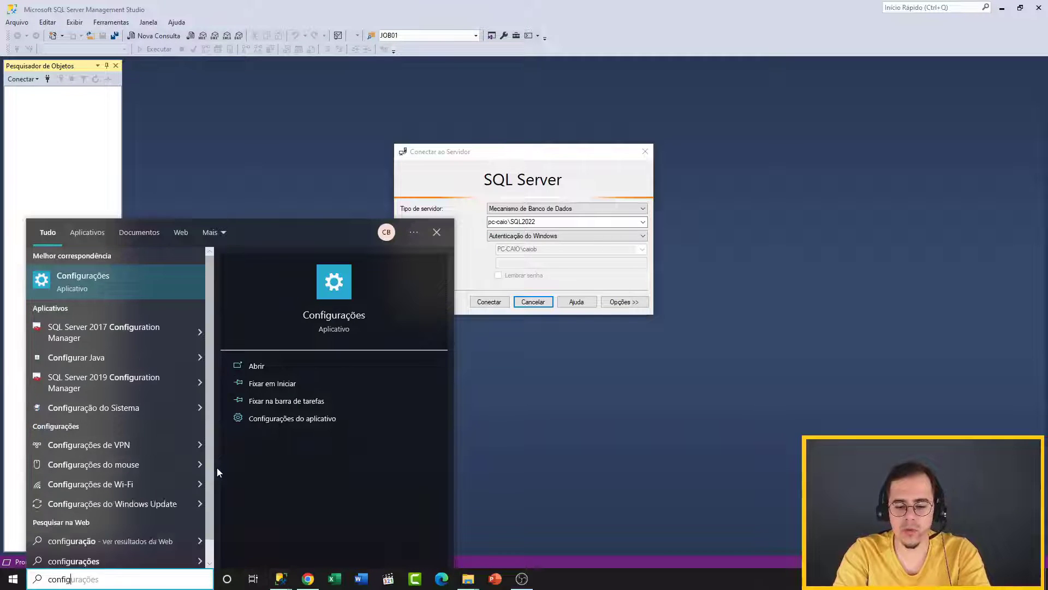
pyautogui.write('uration manage')
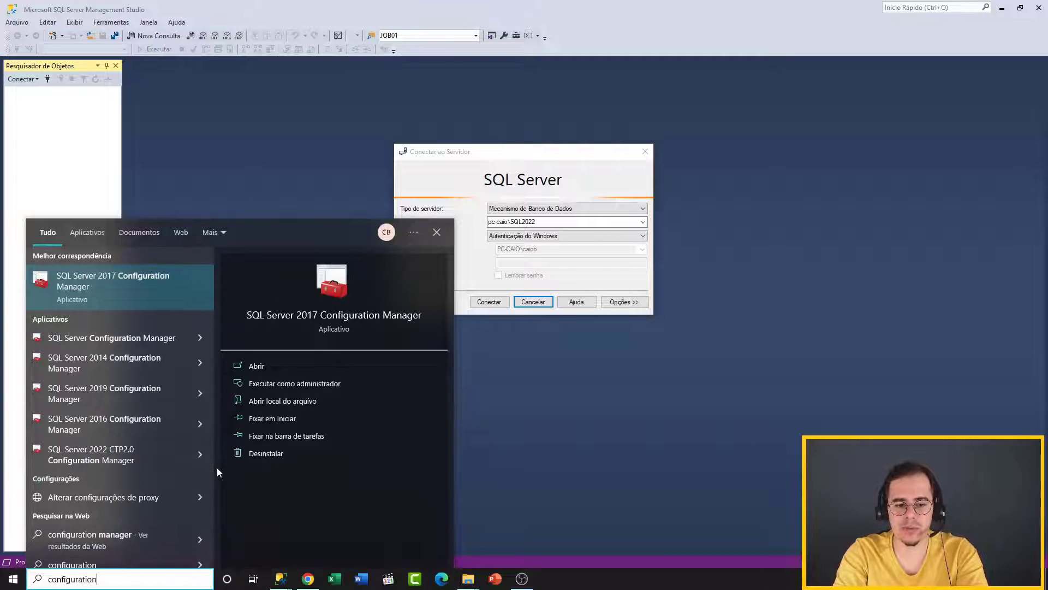
pyautogui.write('r')
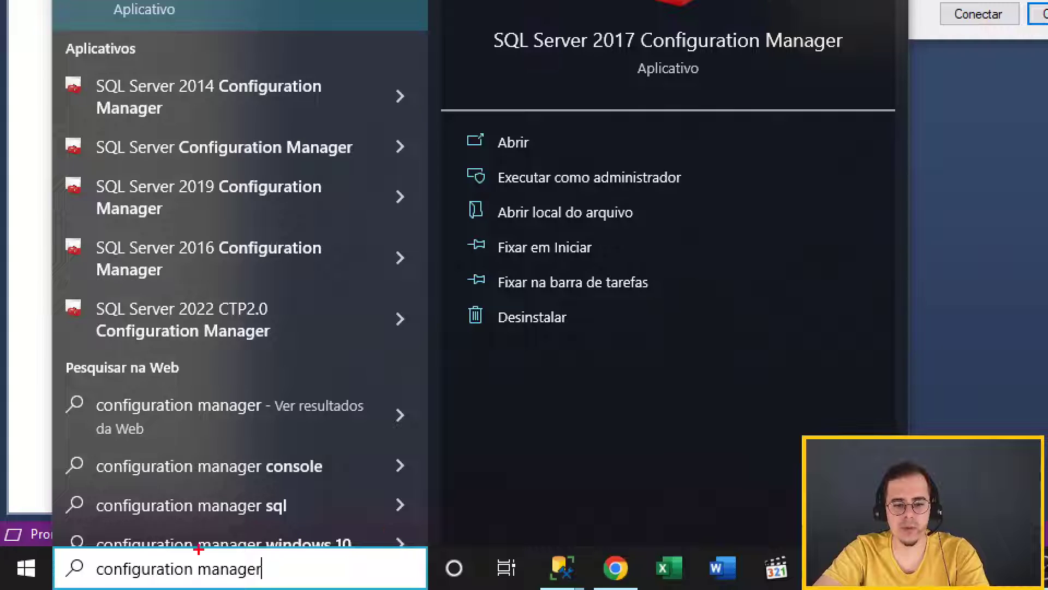
pyautogui.moveTo(83, 556); pyautogui.dragTo(282, 588)
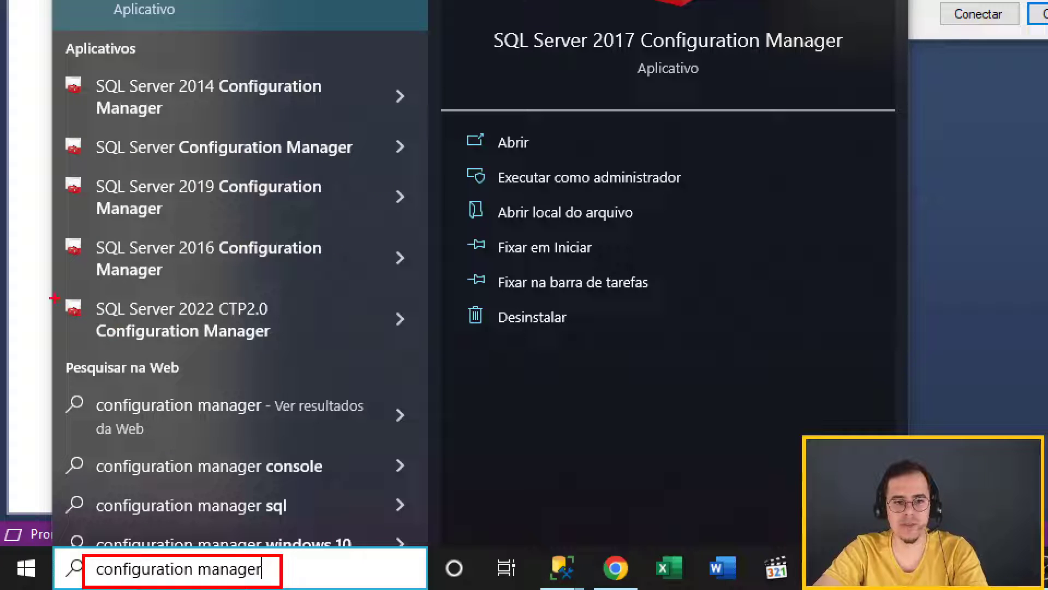
pyautogui.moveTo(58, 291); pyautogui.dragTo(308, 356)
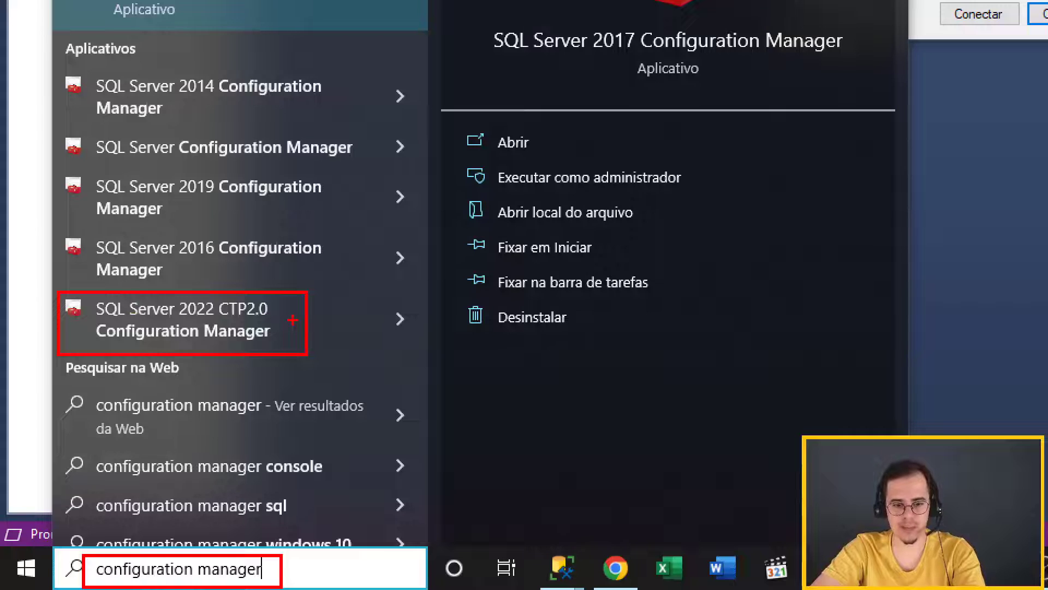
pyautogui.moveTo(292, 320); pyautogui.dragTo(346, 295)
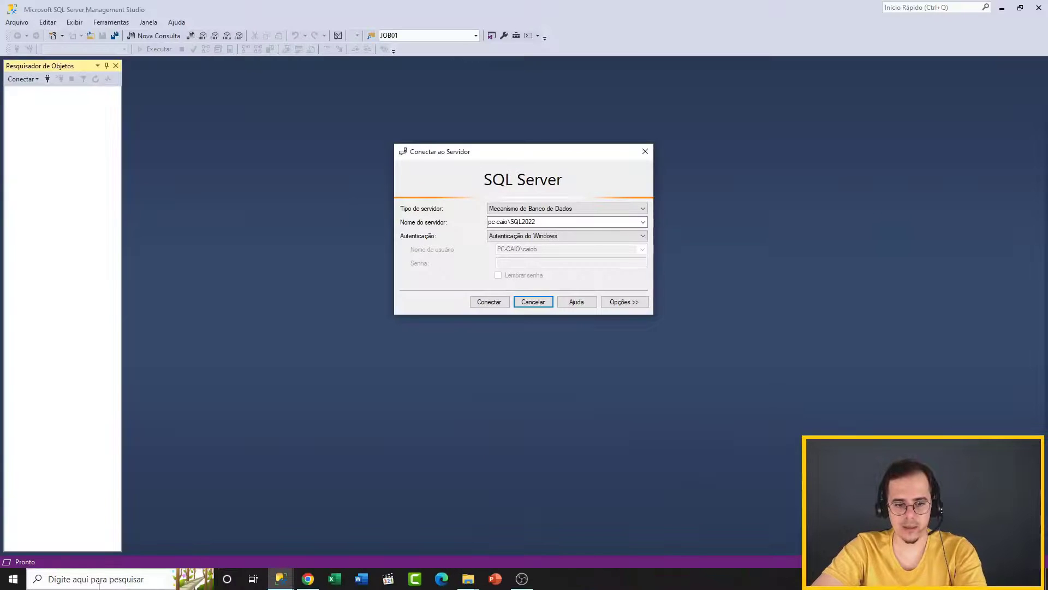
# - Search Windows for configuration manager, open SQL Server 2022 CTP2.0 Configuration Manager and place it as a smaller window over Management Studio
pyautogui.click(331, 558)
pyautogui.write('configu')
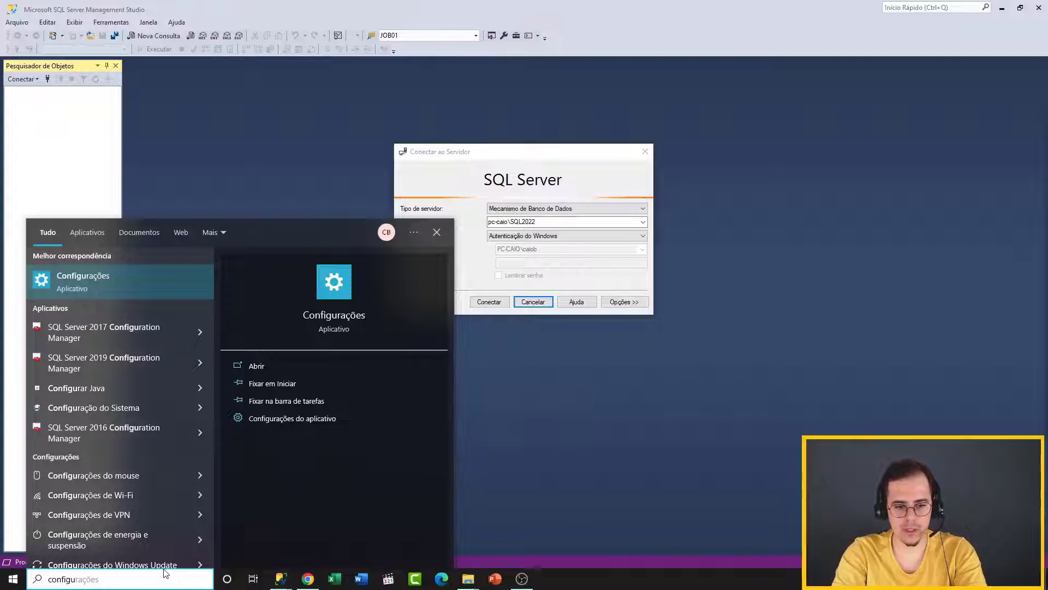
pyautogui.write('ration manager')
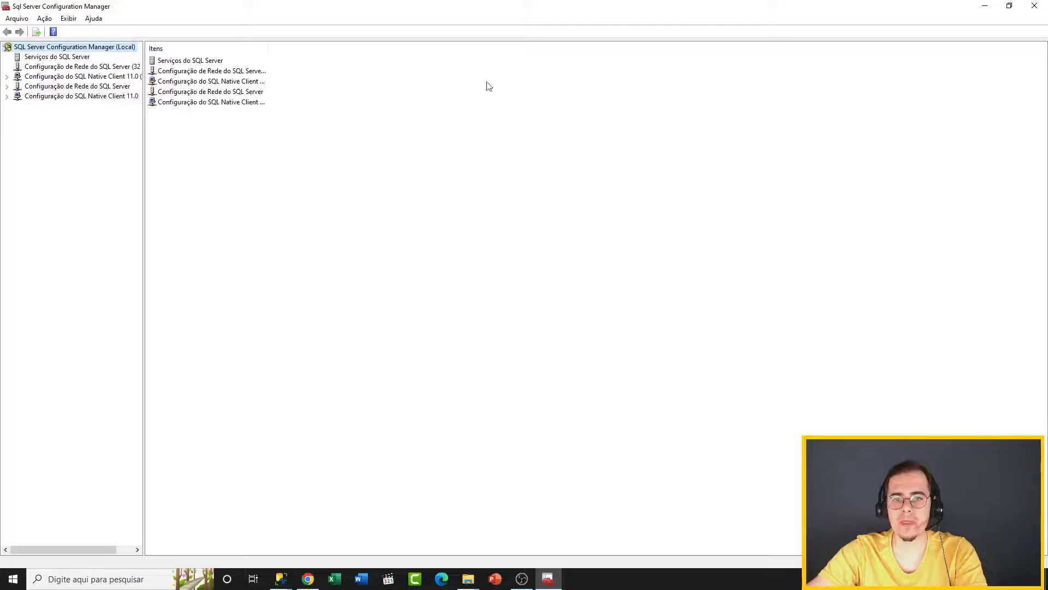
pyautogui.moveTo(143, 133); pyautogui.dragTo(180, 133)
pyautogui.doubleClick(218, 10)
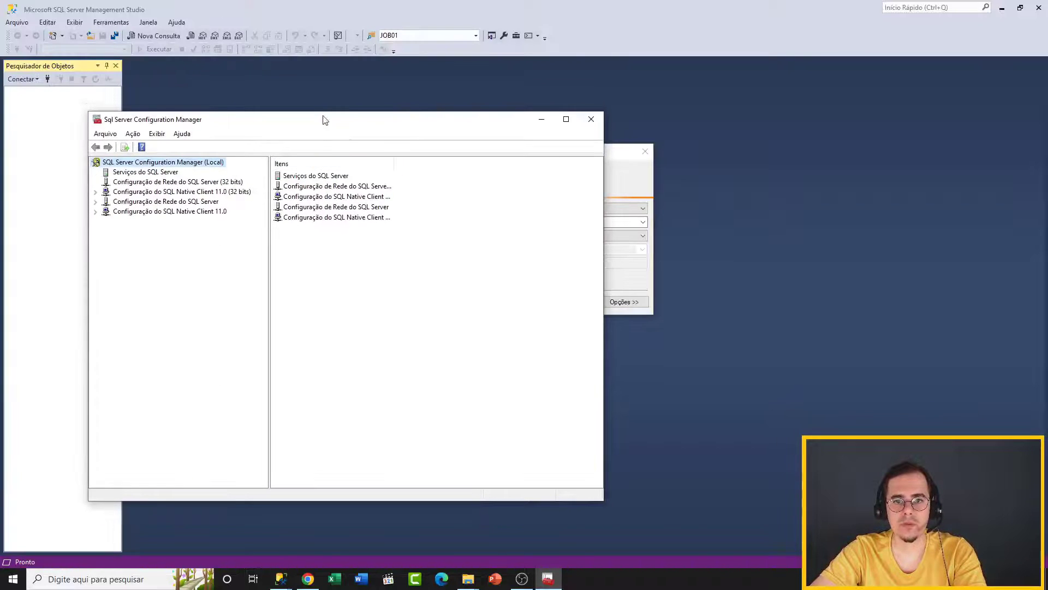
pyautogui.moveTo(323, 123); pyautogui.dragTo(453, 112)
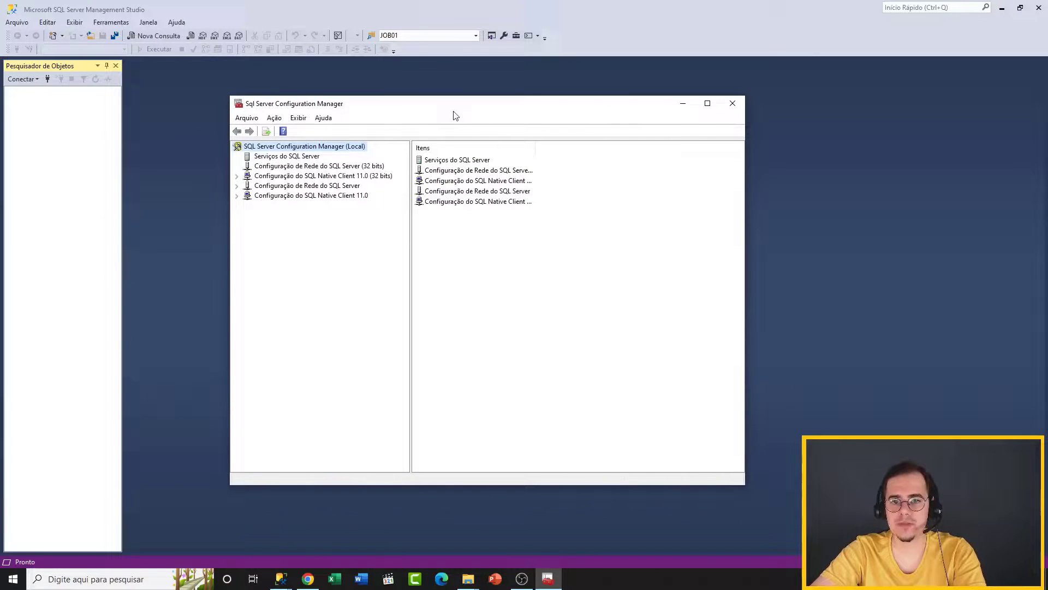
# - List the SQL Server services, widen the name column and start the SQL Server (SQL2022) service
pyautogui.click(266, 158)
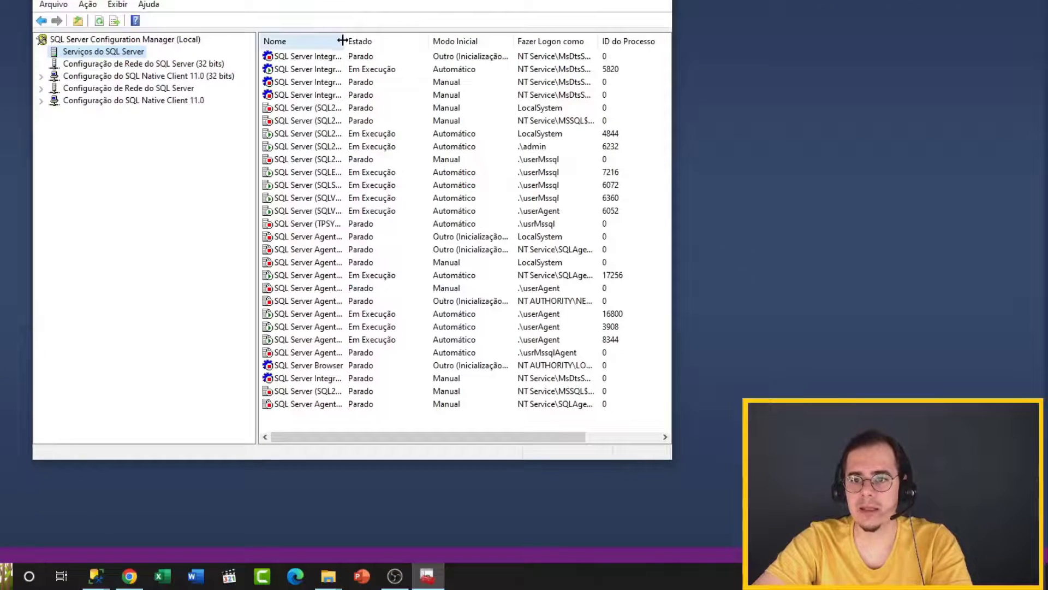
pyautogui.moveTo(346, 38); pyautogui.dragTo(442, 35)
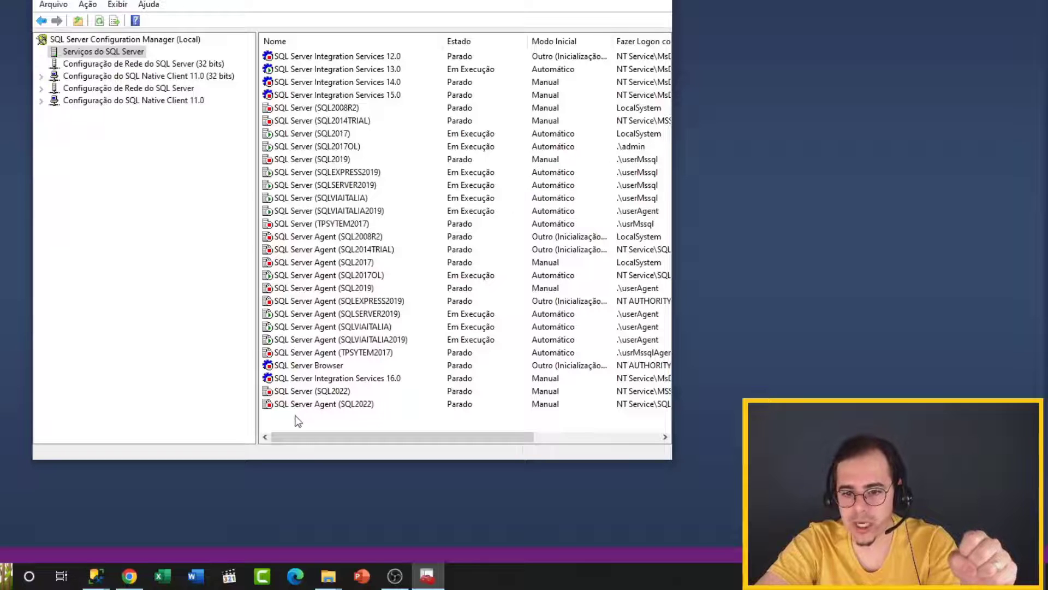
pyautogui.click(302, 392)
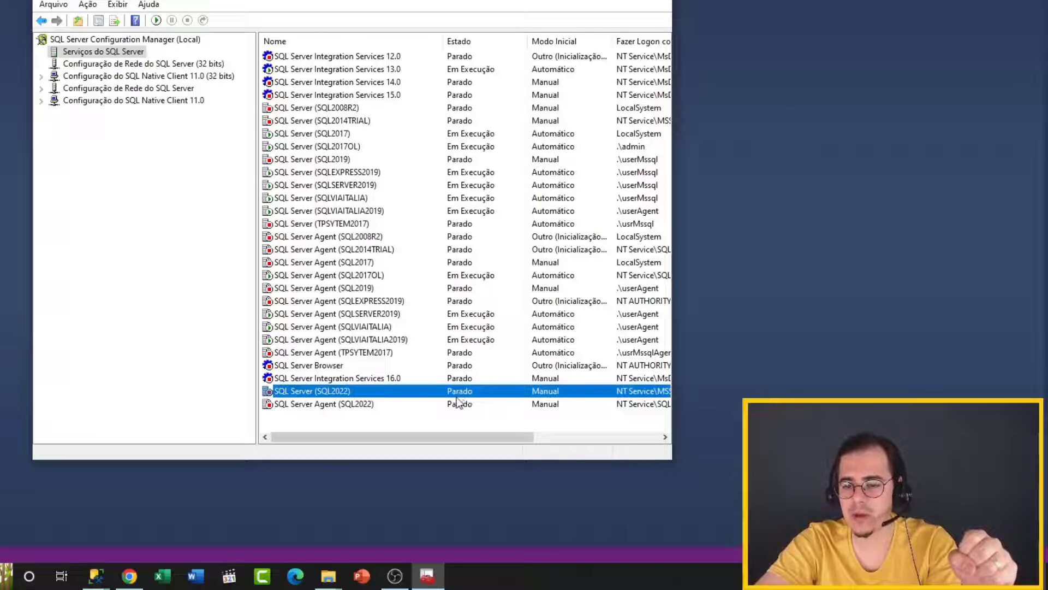
pyautogui.rightClick(310, 391)
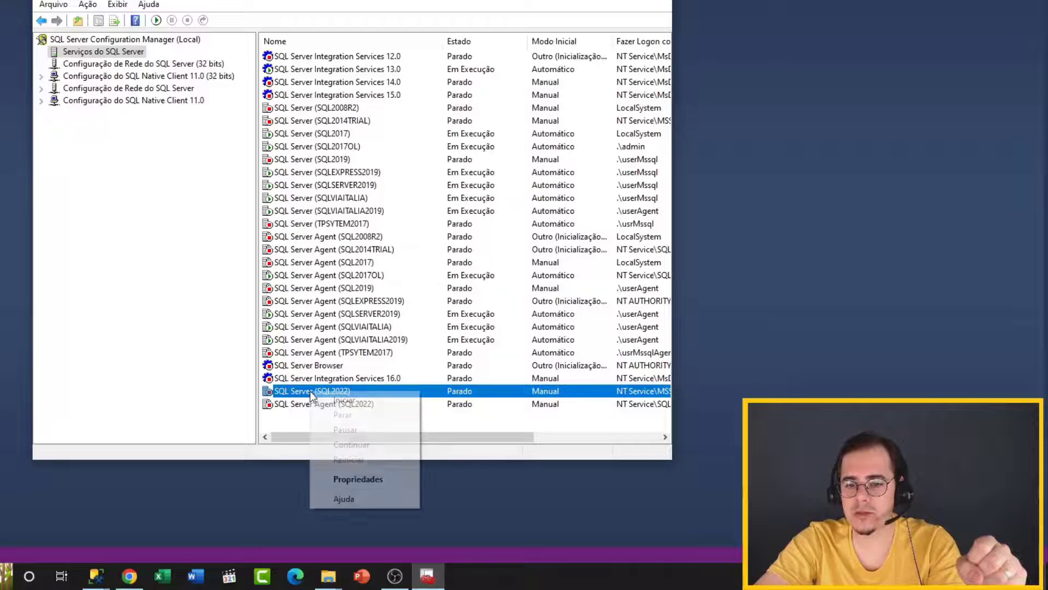
pyautogui.click(365, 402)
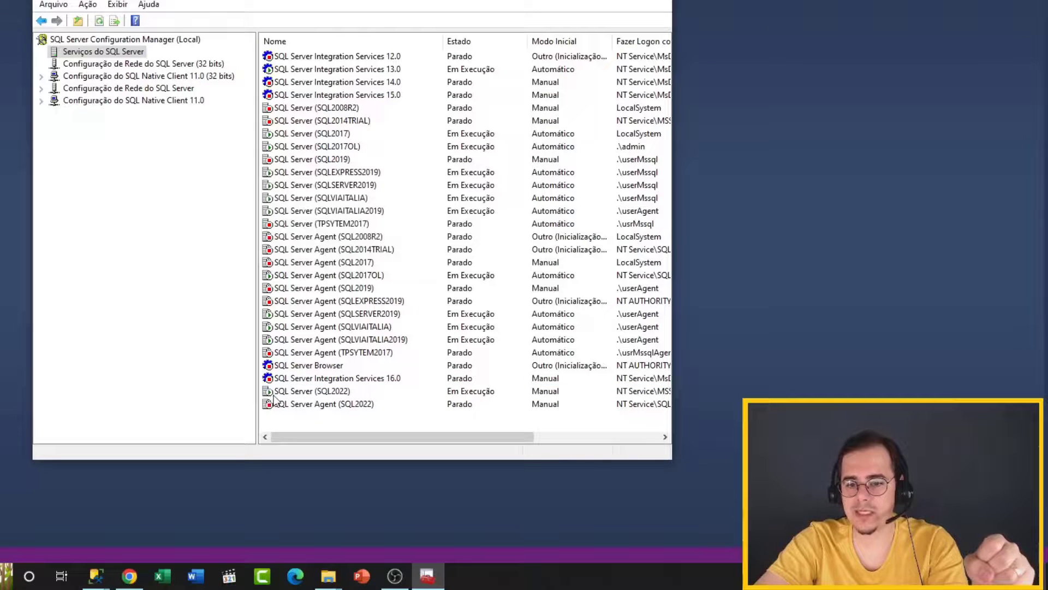
pyautogui.click(309, 393)
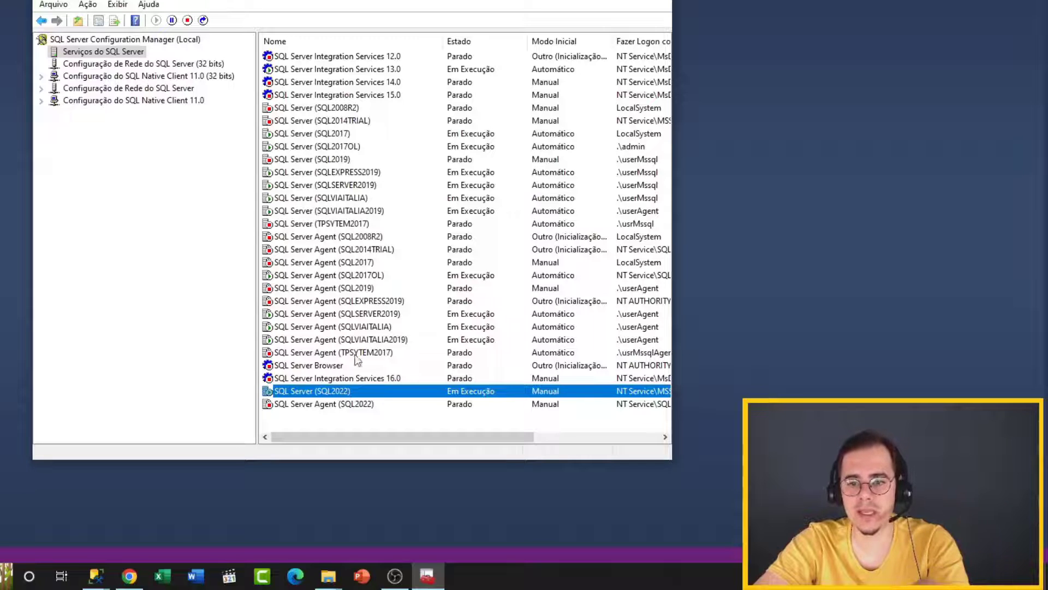
pyautogui.rightClick(317, 391)
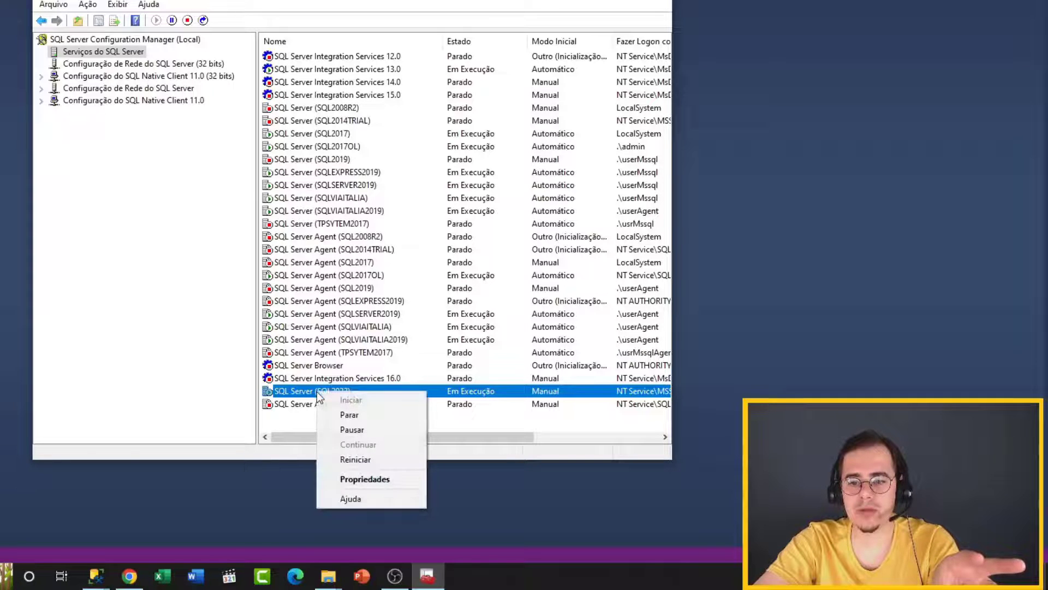
pyautogui.press('Escape')
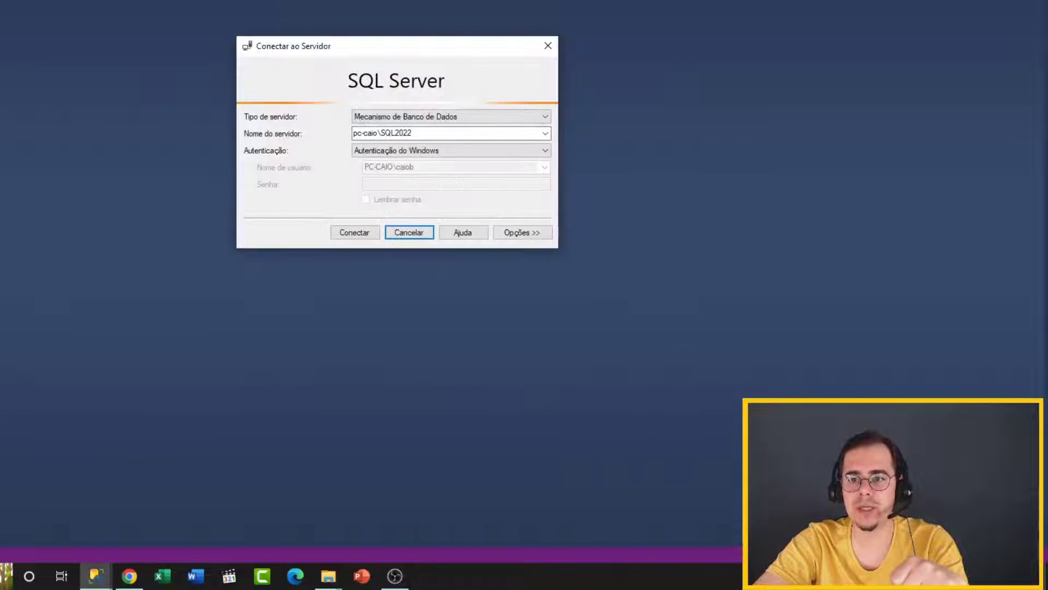
# - Return to Management Studio, connect to the SQL2022 instance and widen Object Explorer to fit the node names
pyautogui.click(354, 234)
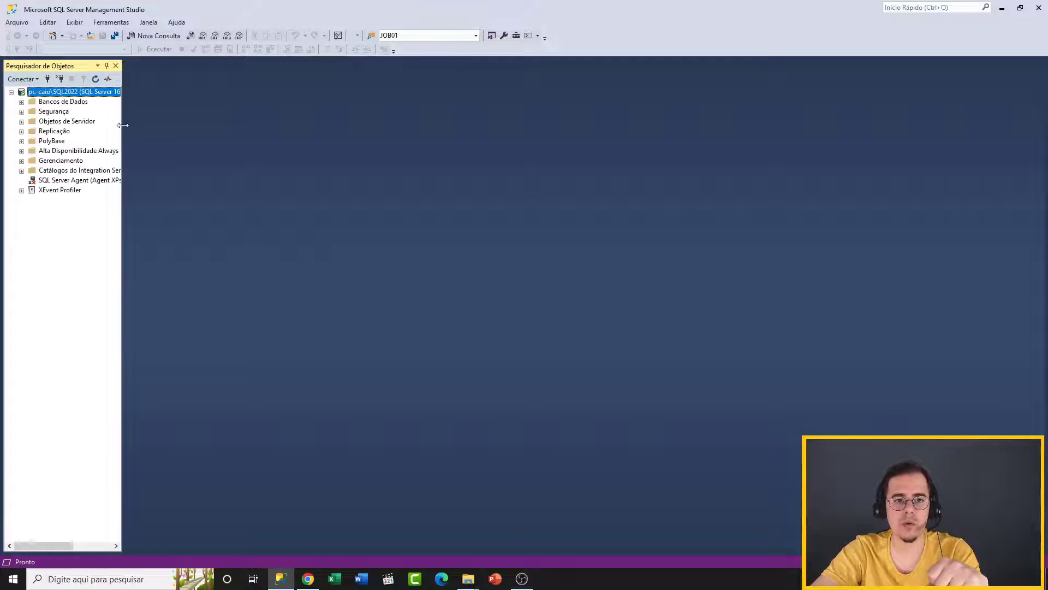
pyautogui.moveTo(121, 128); pyautogui.dragTo(181, 130)
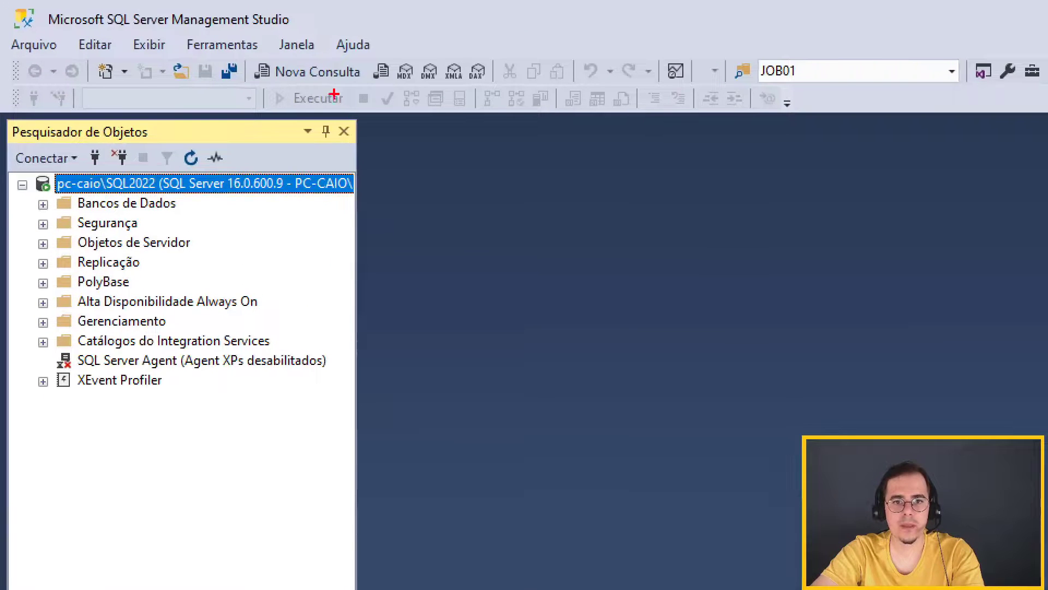
pyautogui.moveTo(268, 64)
pyautogui.mouseDown()
pyautogui.moveTo(367, 91)
pyautogui.moveTo(407, 27)
pyautogui.mouseUp()
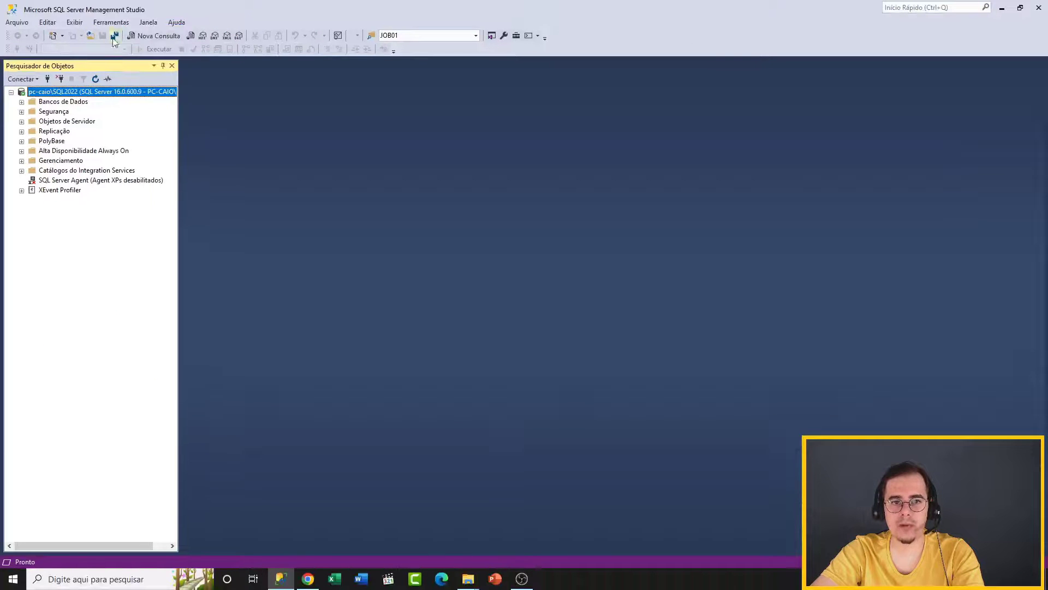
pyautogui.click(336, 74)
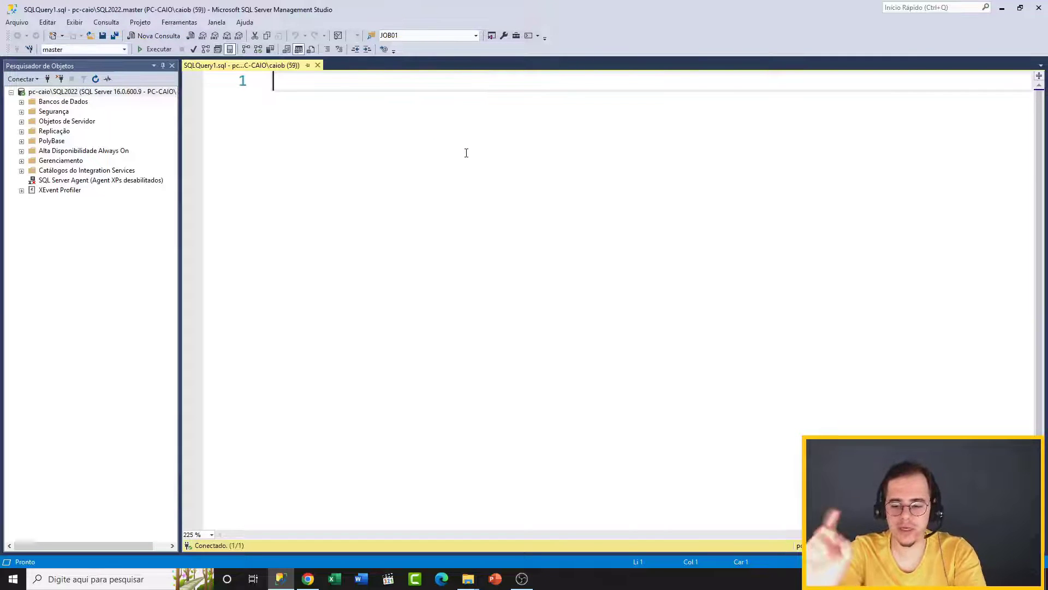
pyautogui.write('SELECT ')
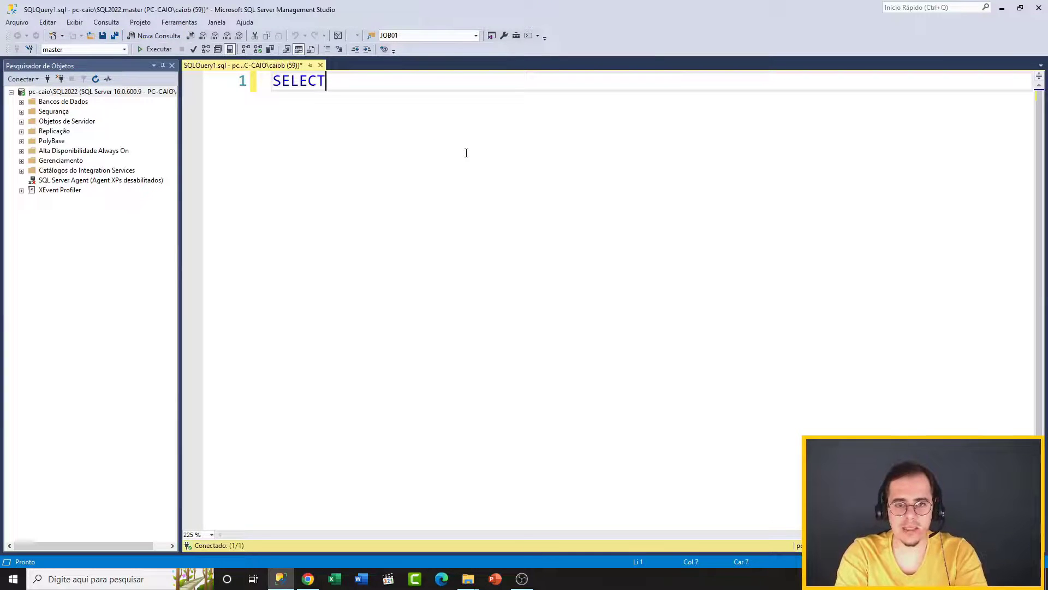
pyautogui.write('@@')
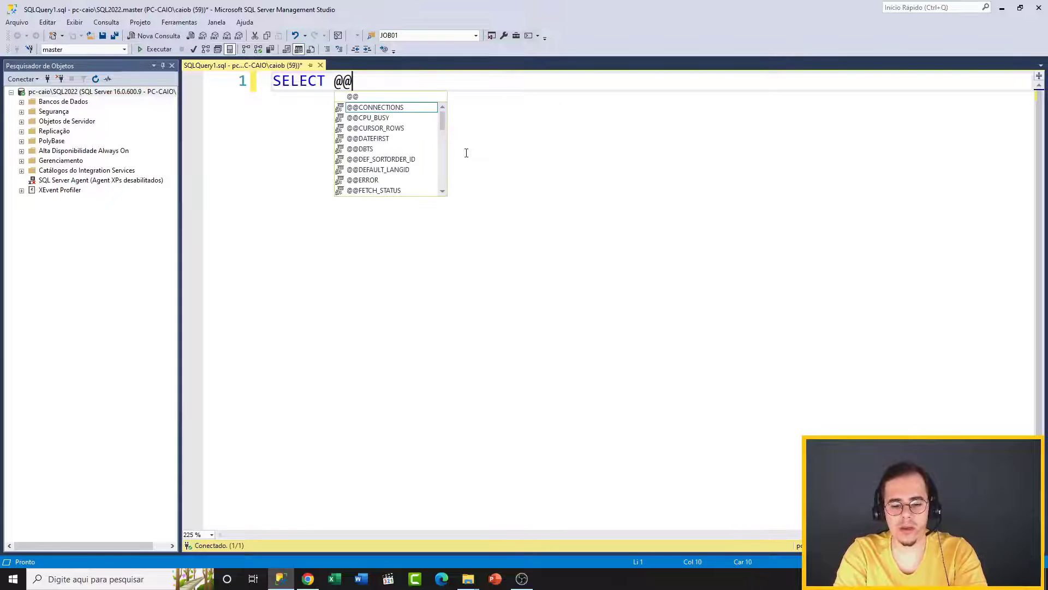
pyautogui.write('VERSION')
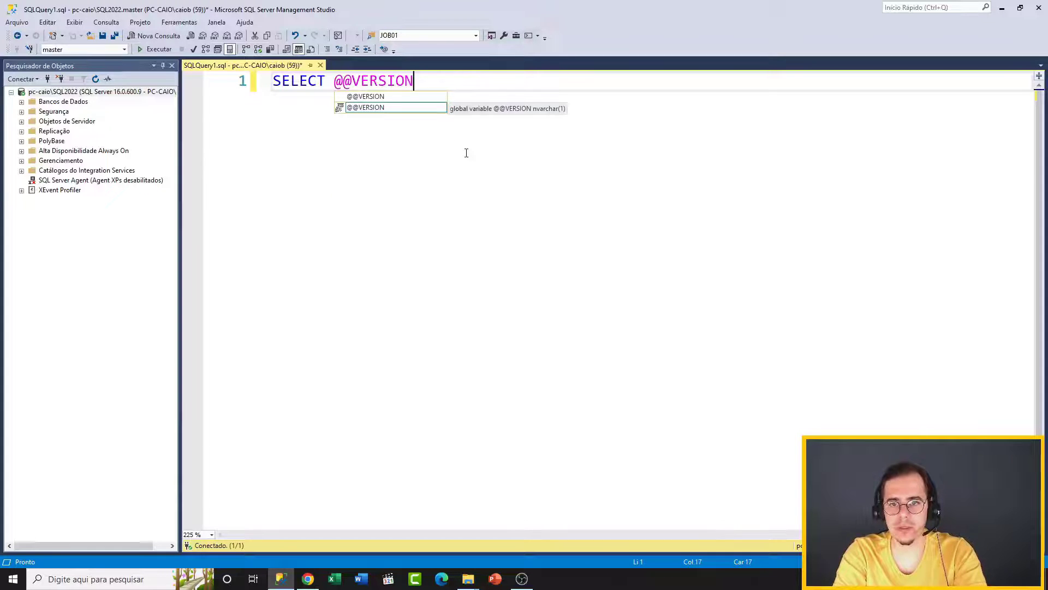
pyautogui.press('Escape')
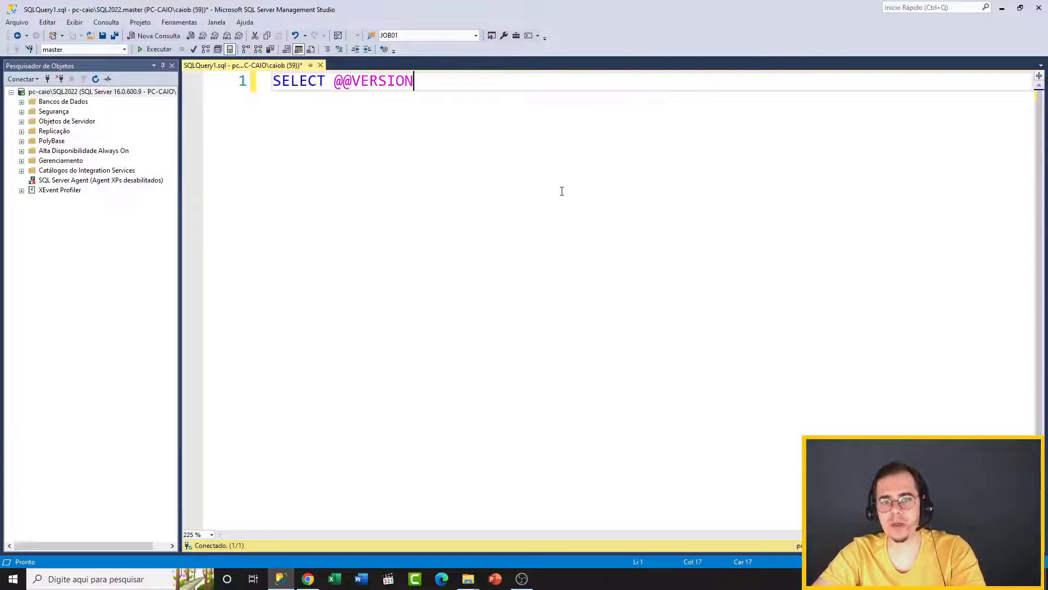
pyautogui.hotkey('ctrl', 'shift', 'Left')
pyautogui.hotkey('ctrl', 'shift', 'Left')
pyautogui.hotkey('ctrl', 'shift', 'Left')
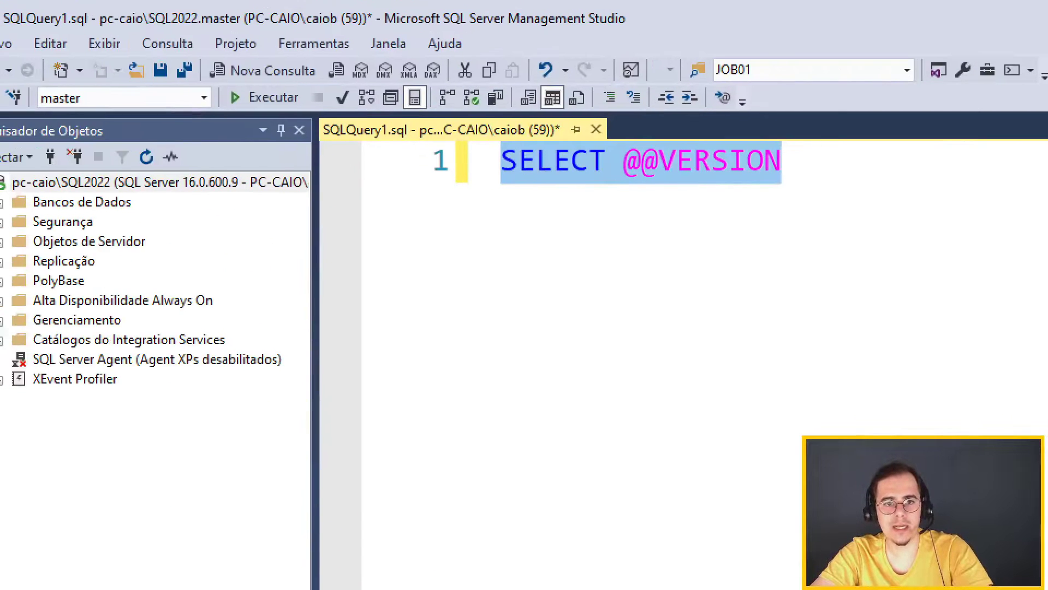
pyautogui.moveTo(224, 85)
pyautogui.mouseDown()
pyautogui.moveTo(313, 108)
pyautogui.moveTo(303, 108)
pyautogui.moveTo(334, 63)
pyautogui.mouseUp()
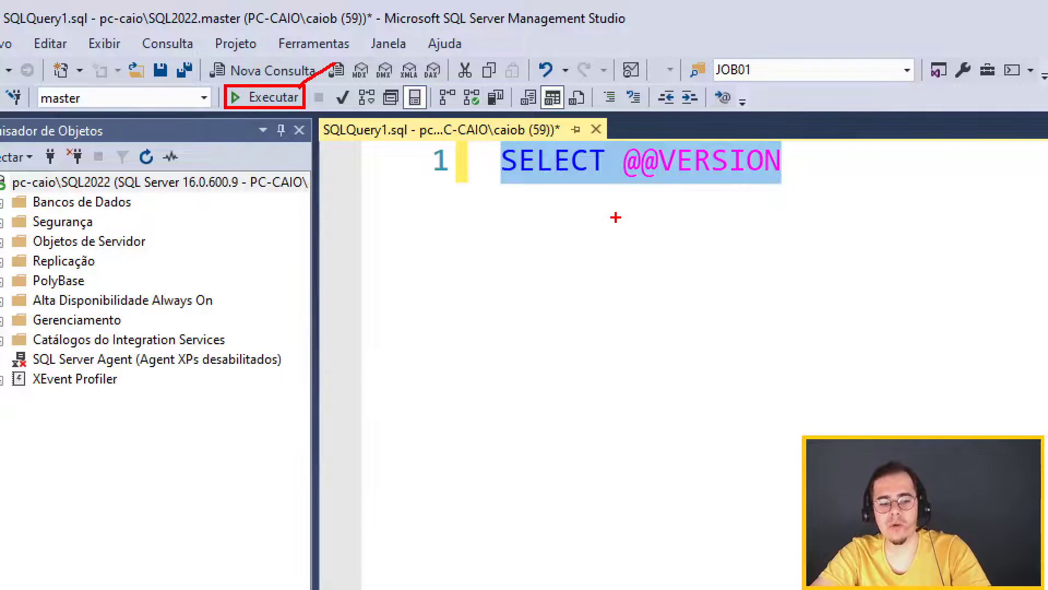
pyautogui.press('Escape')
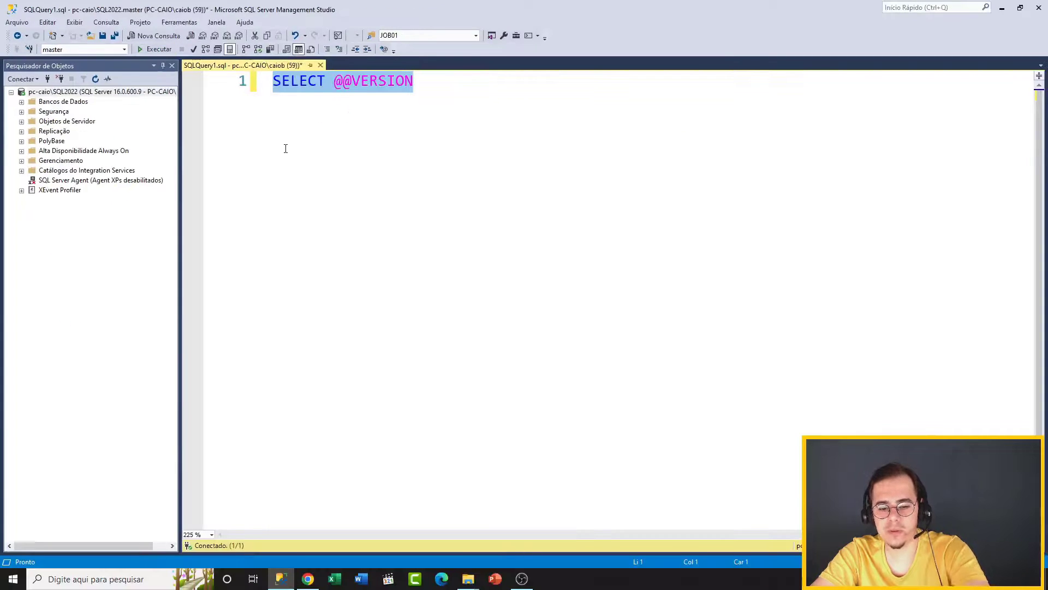
pyautogui.press('F5')
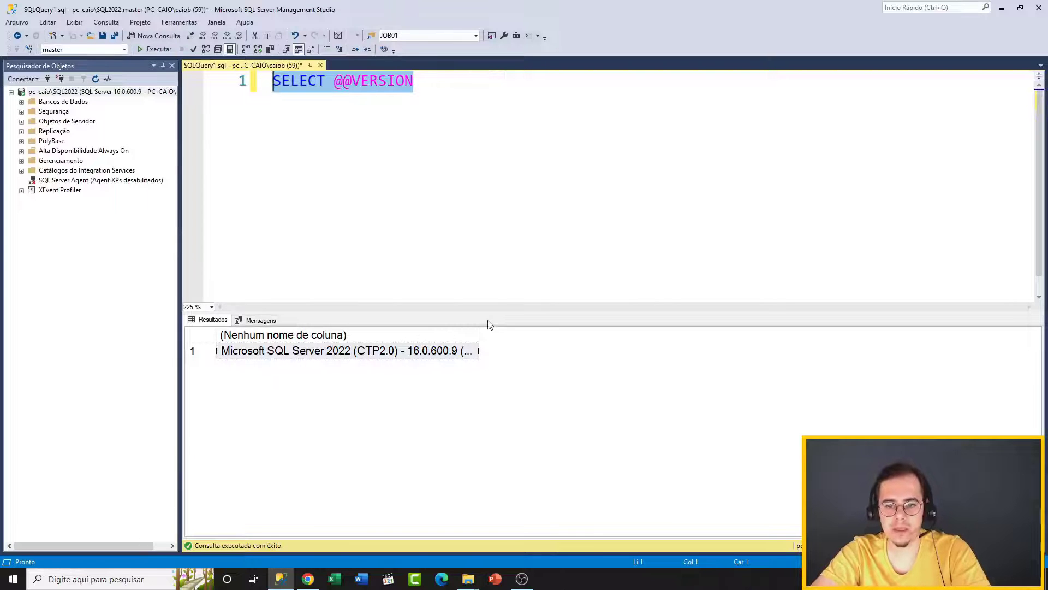
pyautogui.moveTo(480, 341); pyautogui.dragTo(854, 329)
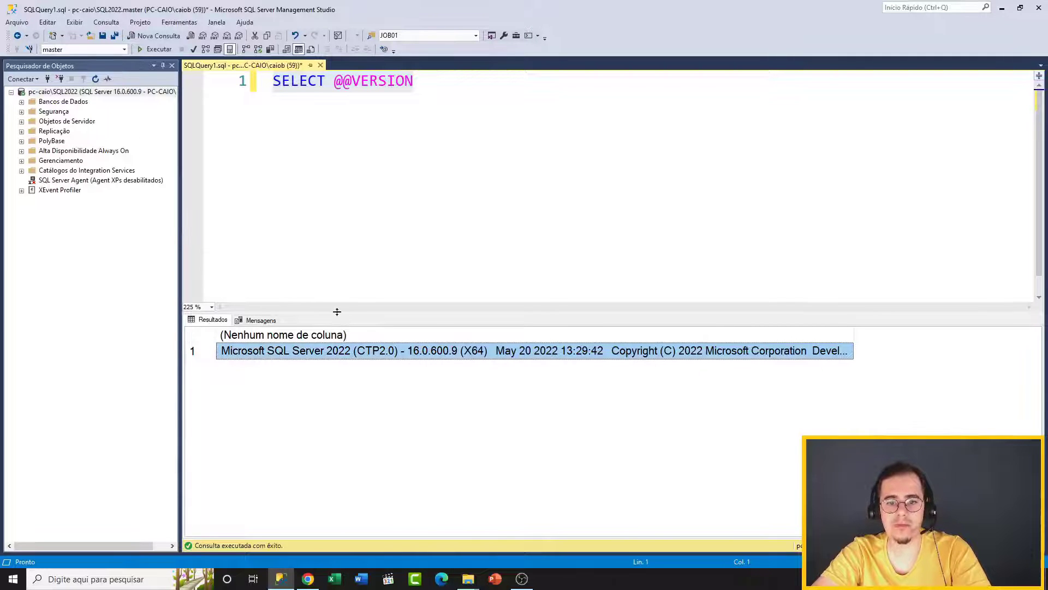
pyautogui.moveTo(336, 311)
pyautogui.mouseDown()
pyautogui.moveTo(337, 140)
pyautogui.moveTo(336, 325)
pyautogui.moveTo(339, 310)
pyautogui.mouseUp()
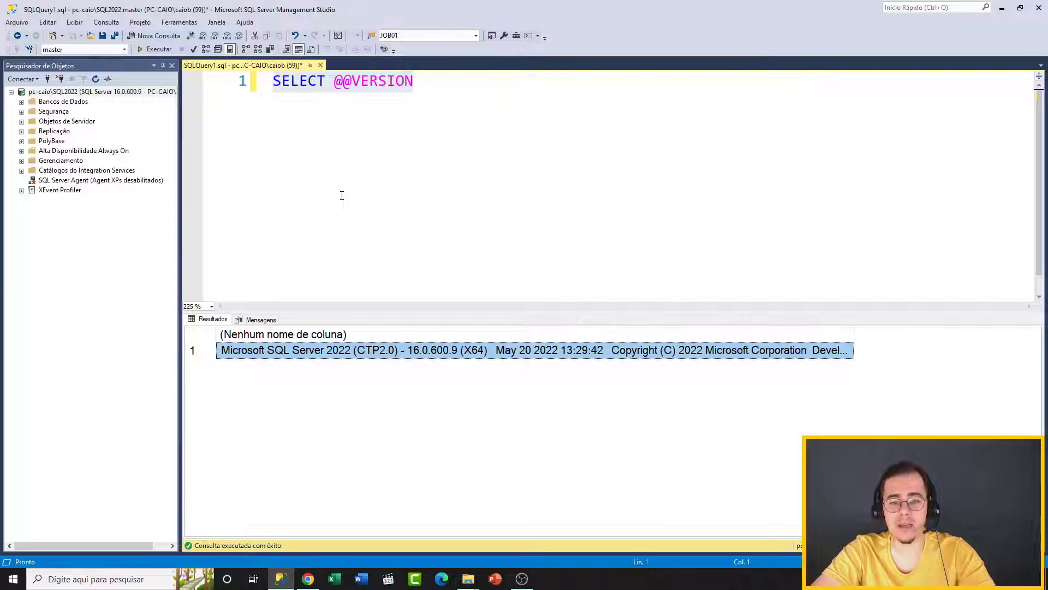
pyautogui.click(461, 184)
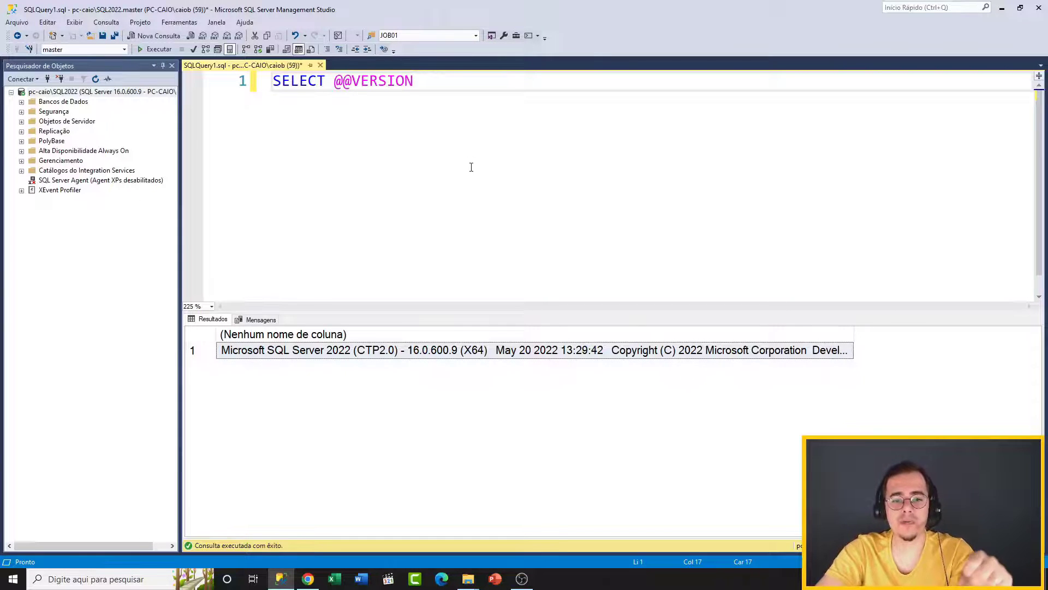
pyautogui.click(316, 353)
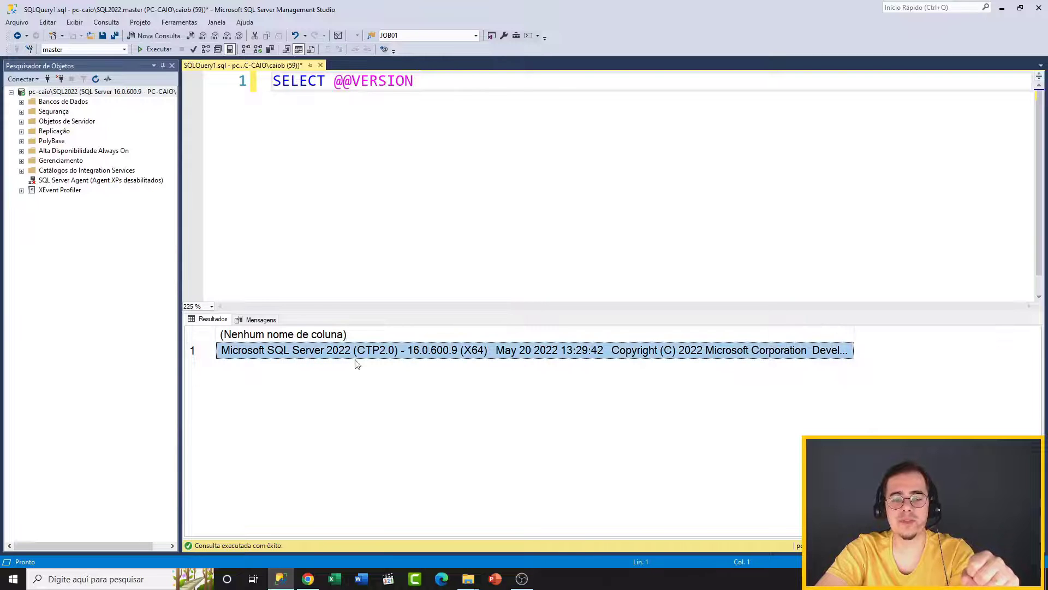
# - Search Windows for CAP, open Ferramenta de Captura, snip Object Explorer with the query and its result, and minimize the capture to return to the query
pyautogui.click(102, 583)
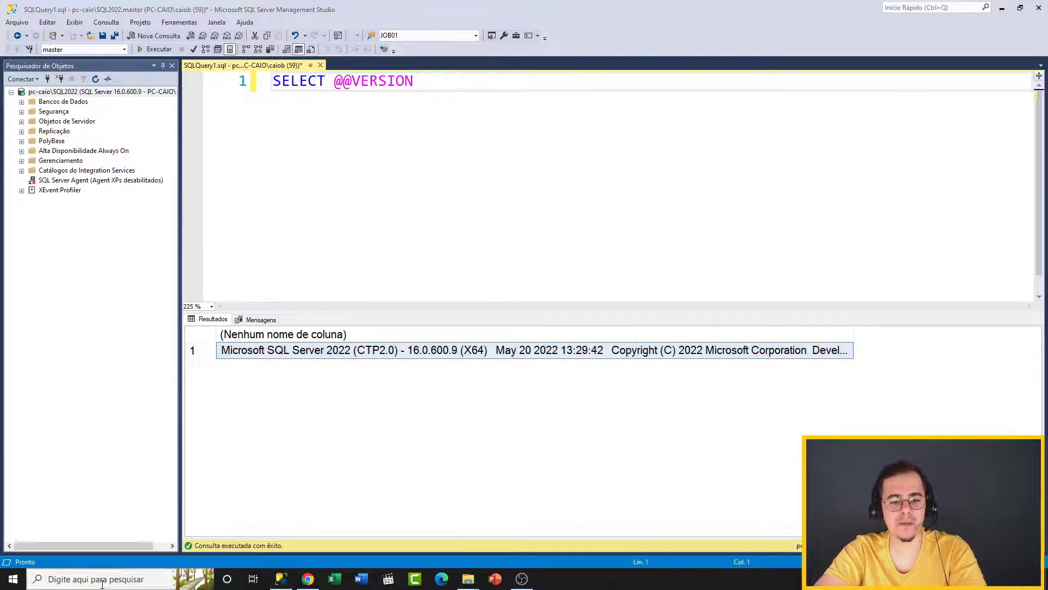
pyautogui.write('CAP')
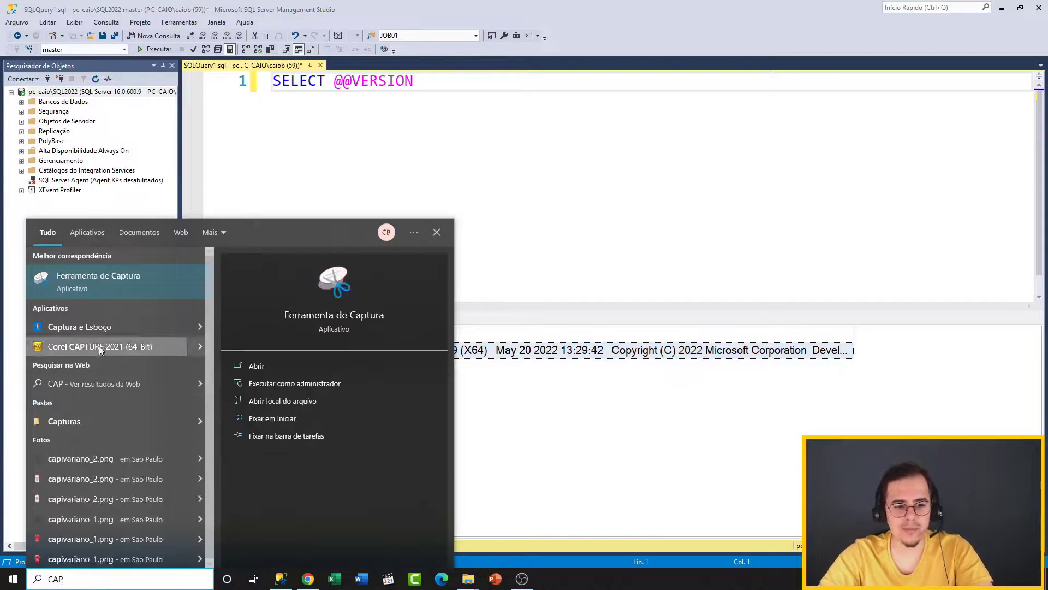
pyautogui.click(120, 280)
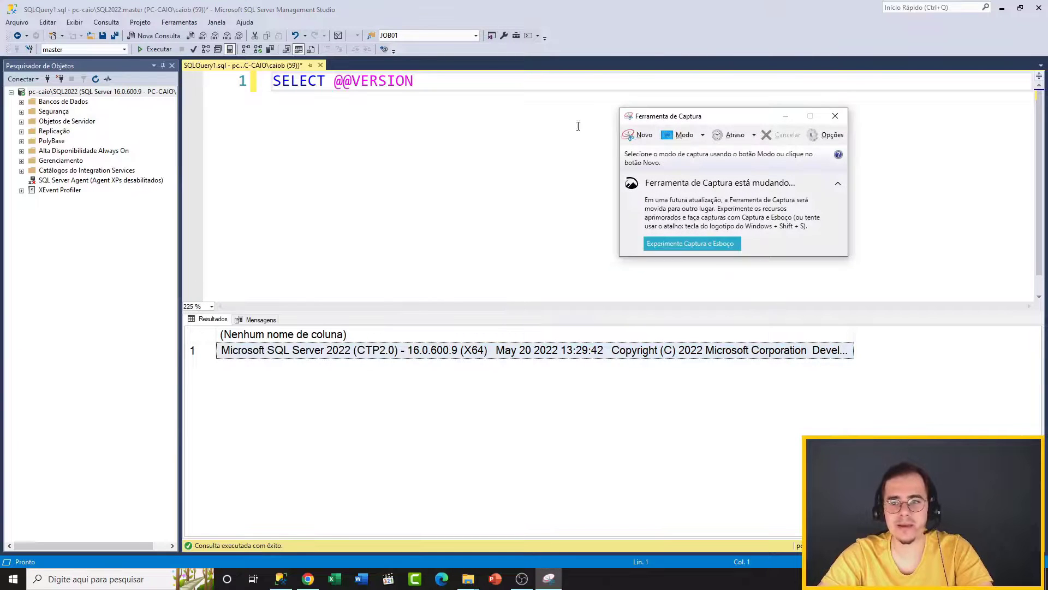
pyautogui.click(636, 136)
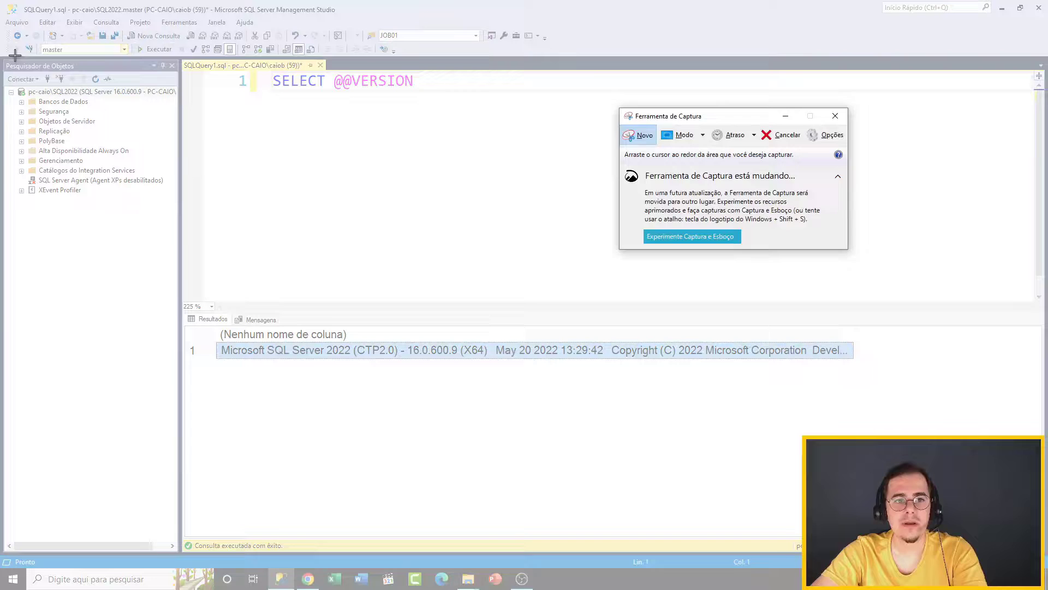
pyautogui.moveTo(6, 56); pyautogui.dragTo(897, 466)
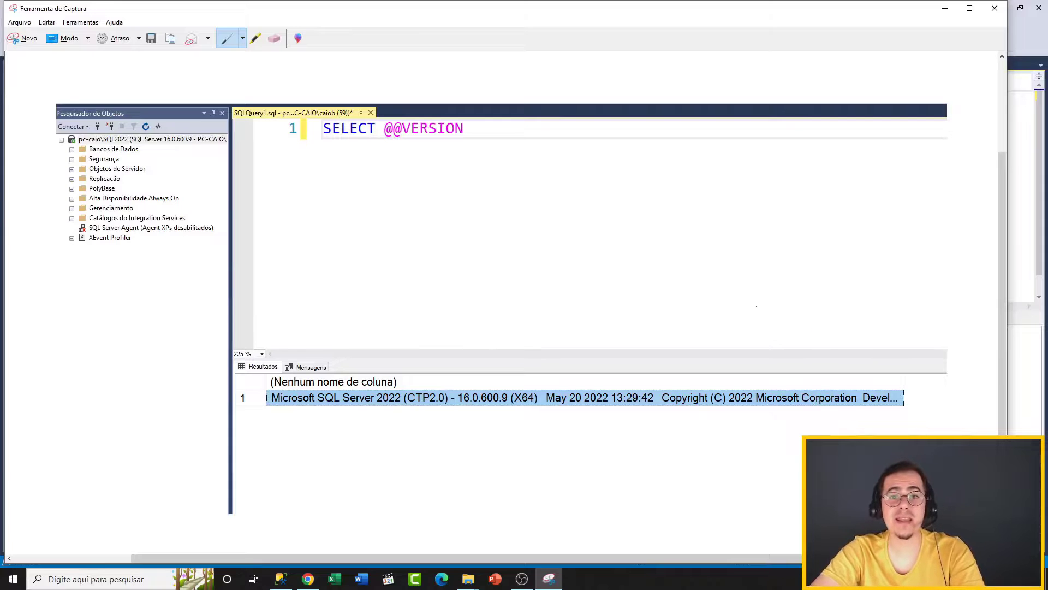
pyautogui.click(944, 9)
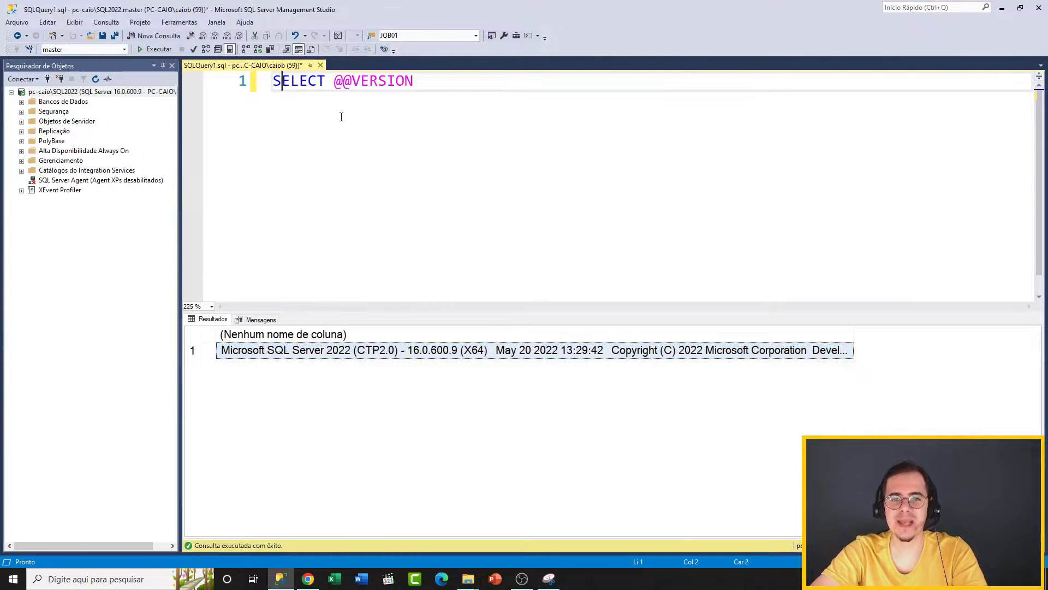
pyautogui.click(349, 118)
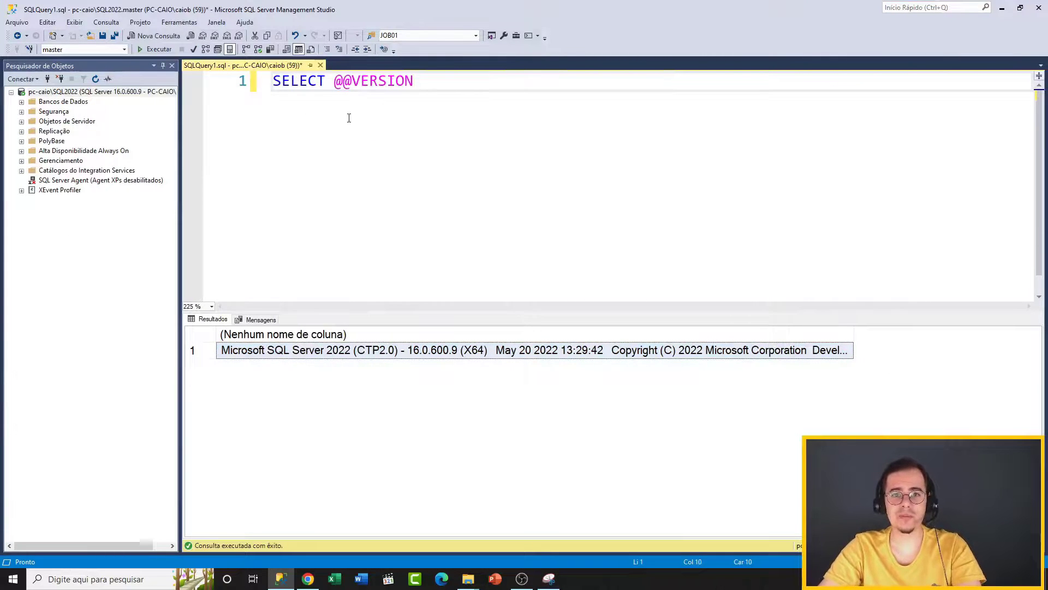